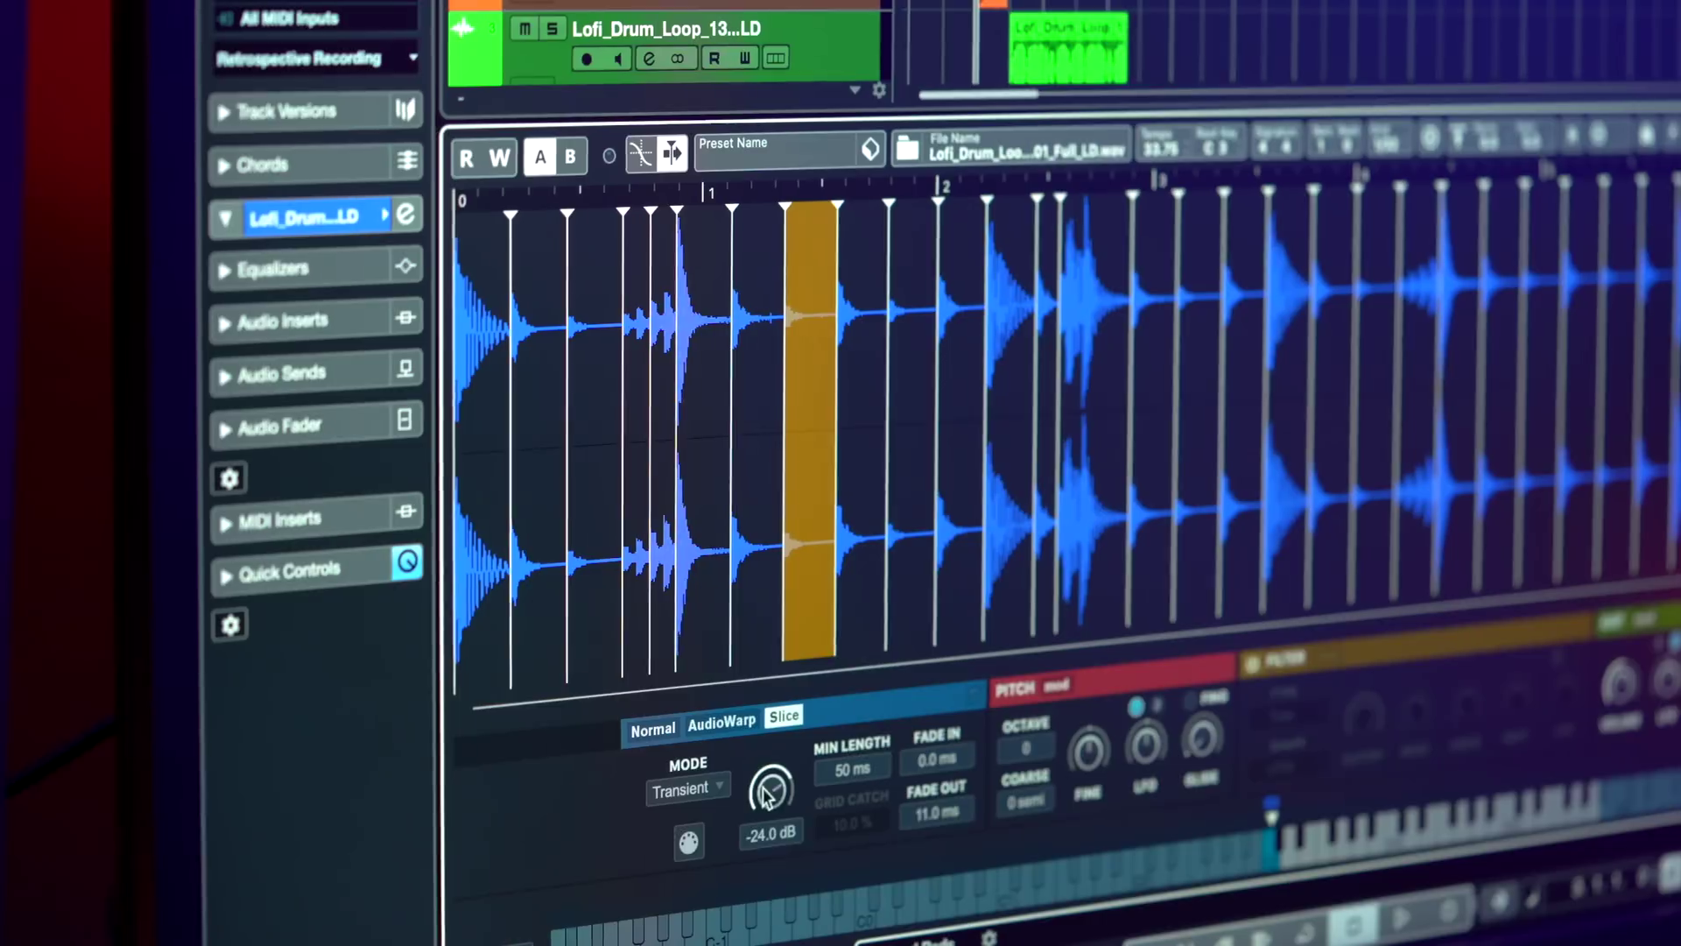
Set the drum loop's slicing mode to Grid
click(740, 788)
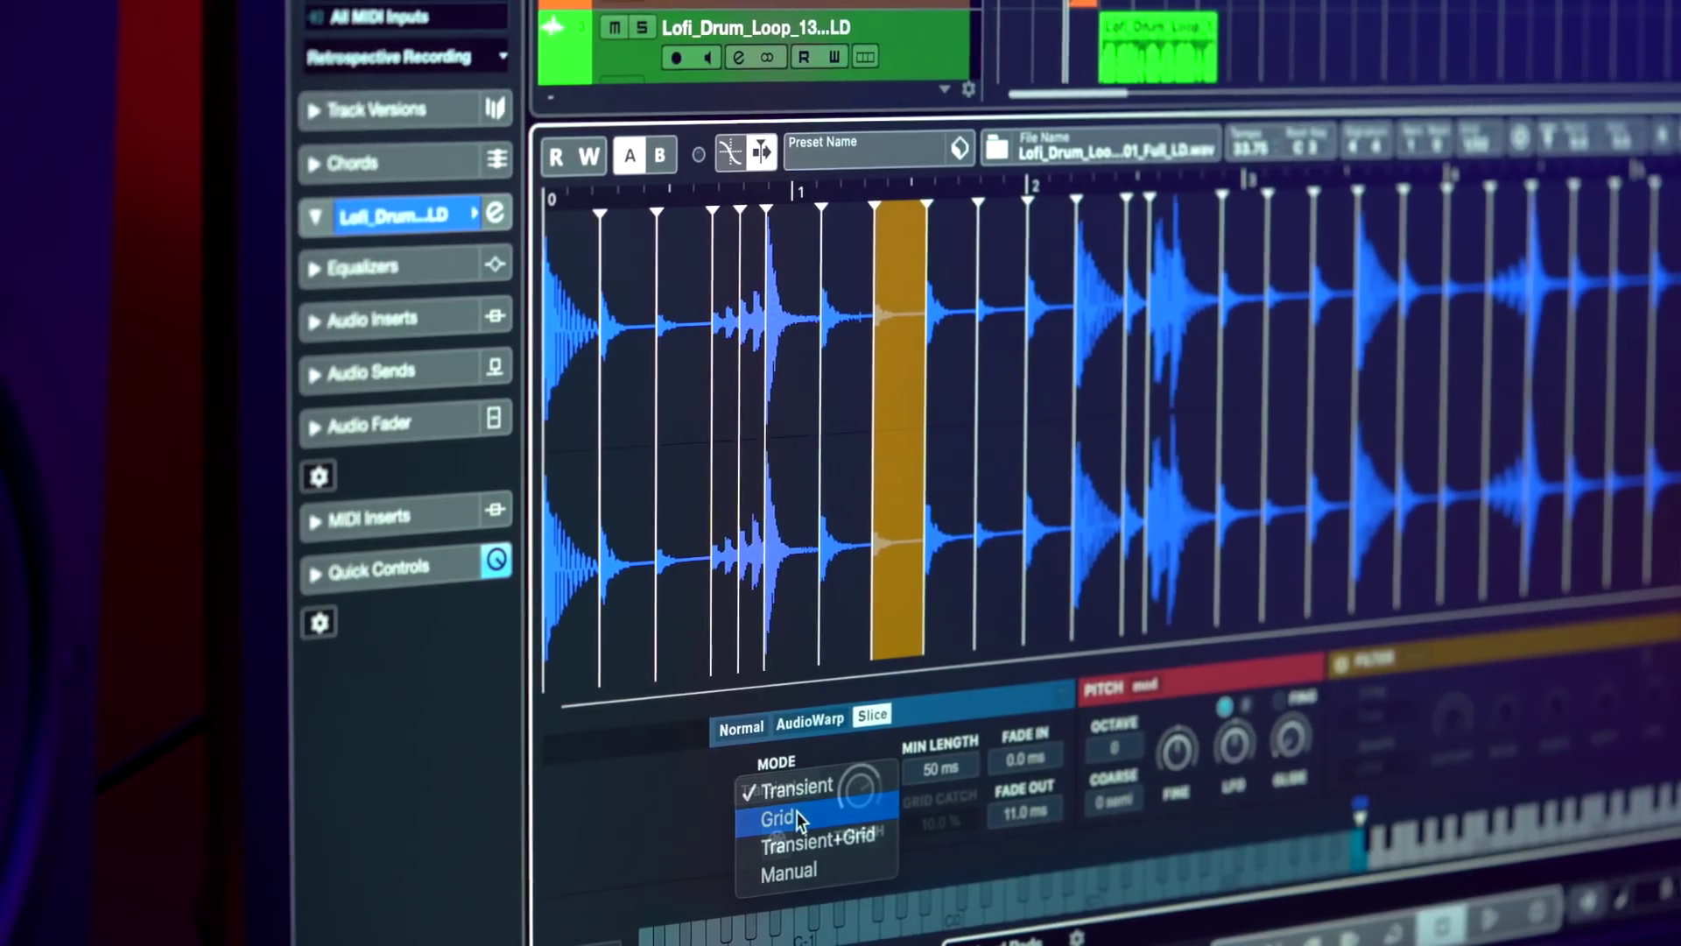
click(738, 817)
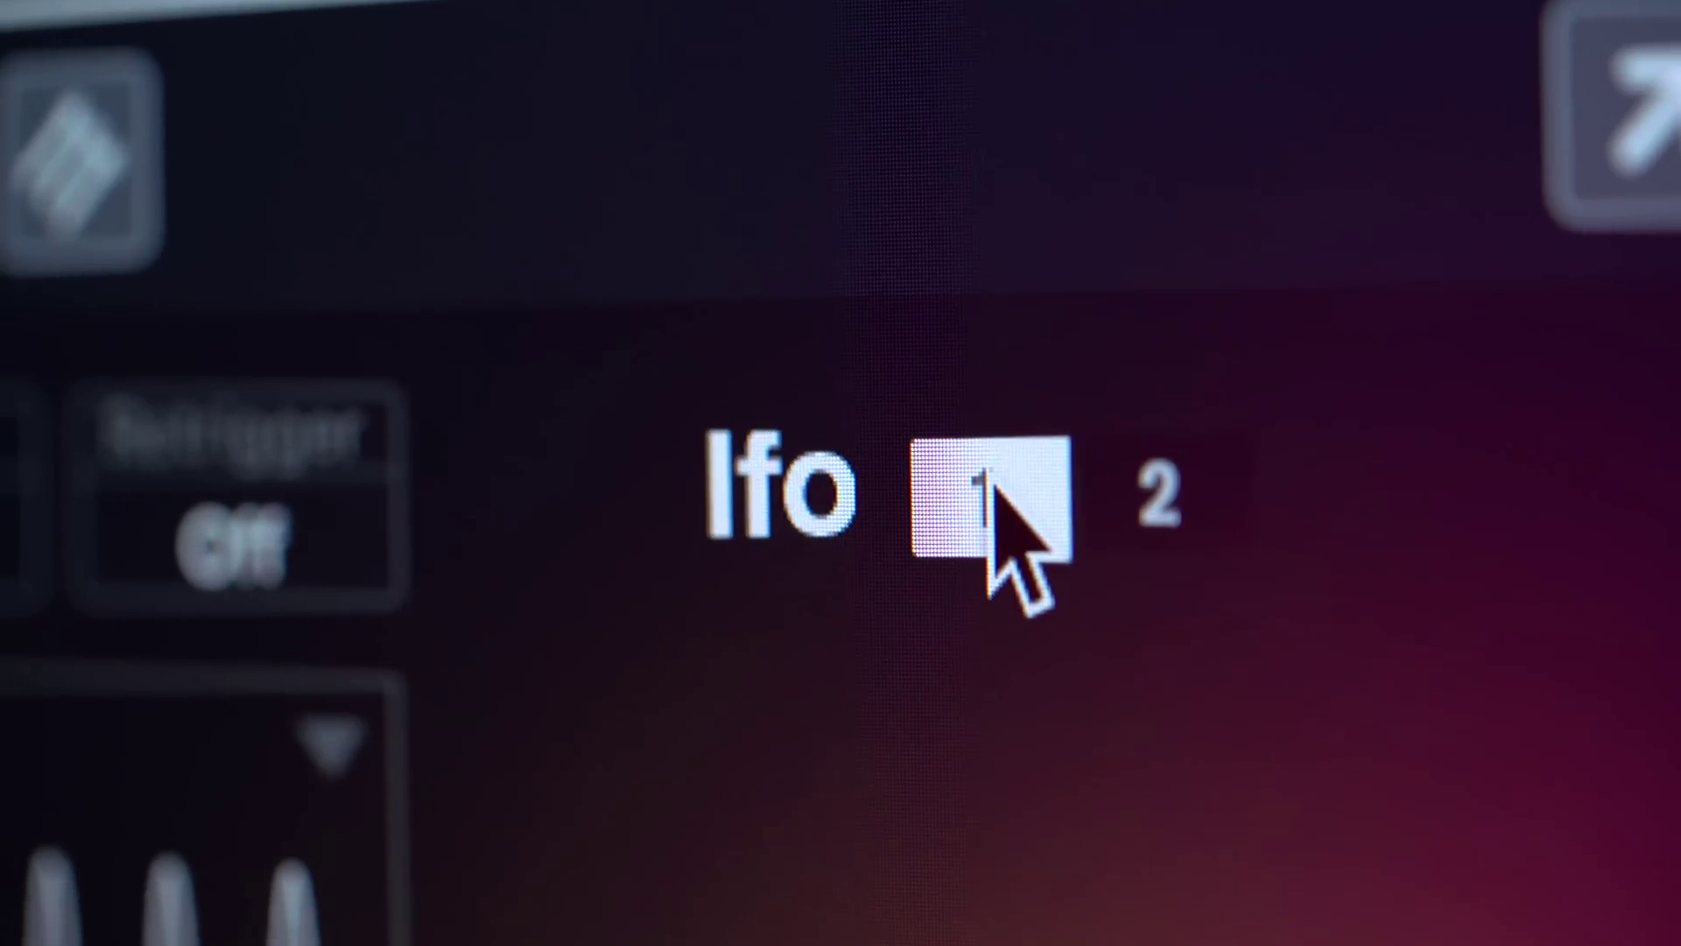
Switch to LFO 2 and raise the amount beside the MW option for the Pulse waveform
click(1191, 545)
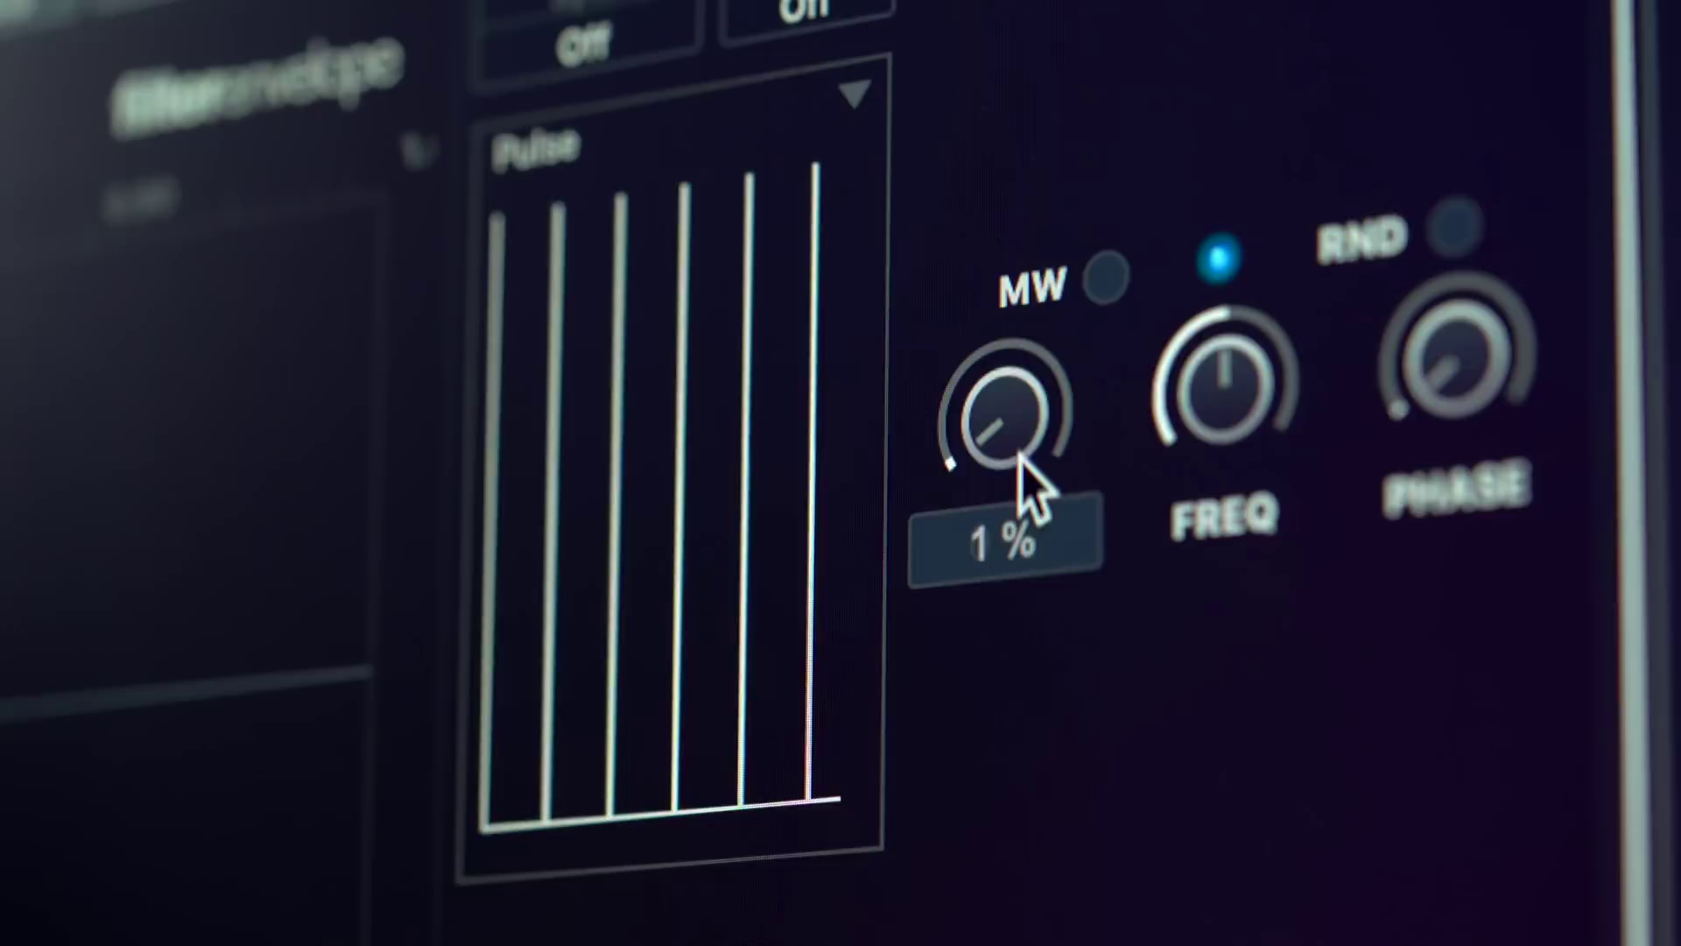
drag(1020, 460, 958, 4)
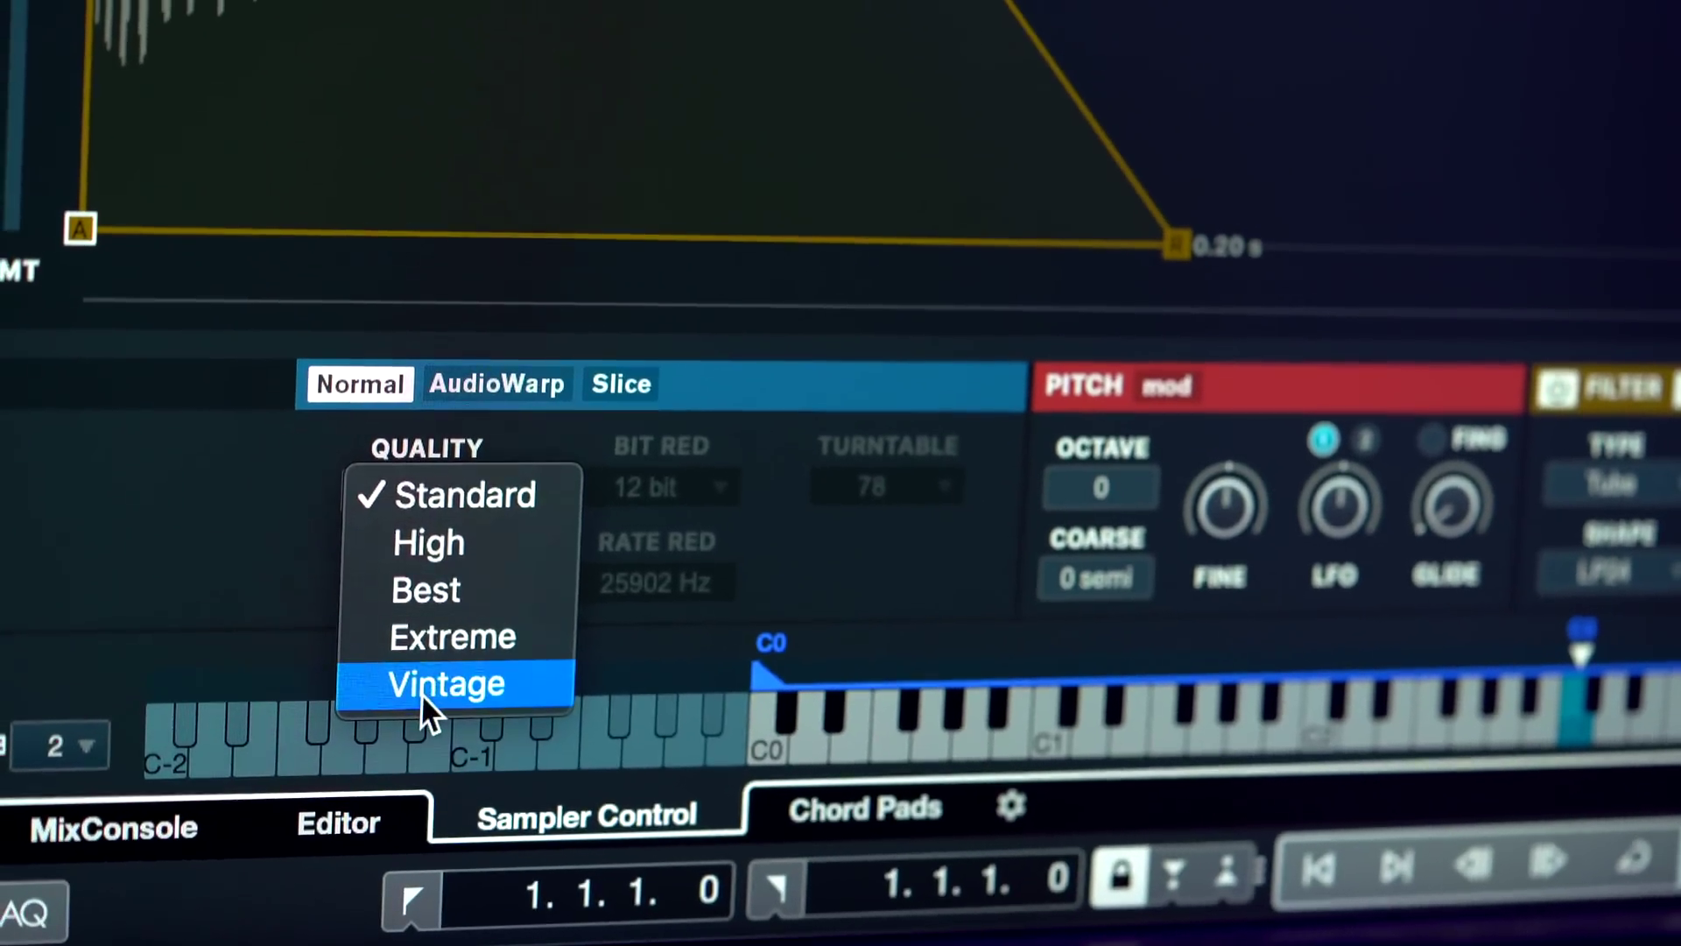
Set the sample playback quality to Vintage and open the bit reduction choices
click(422, 672)
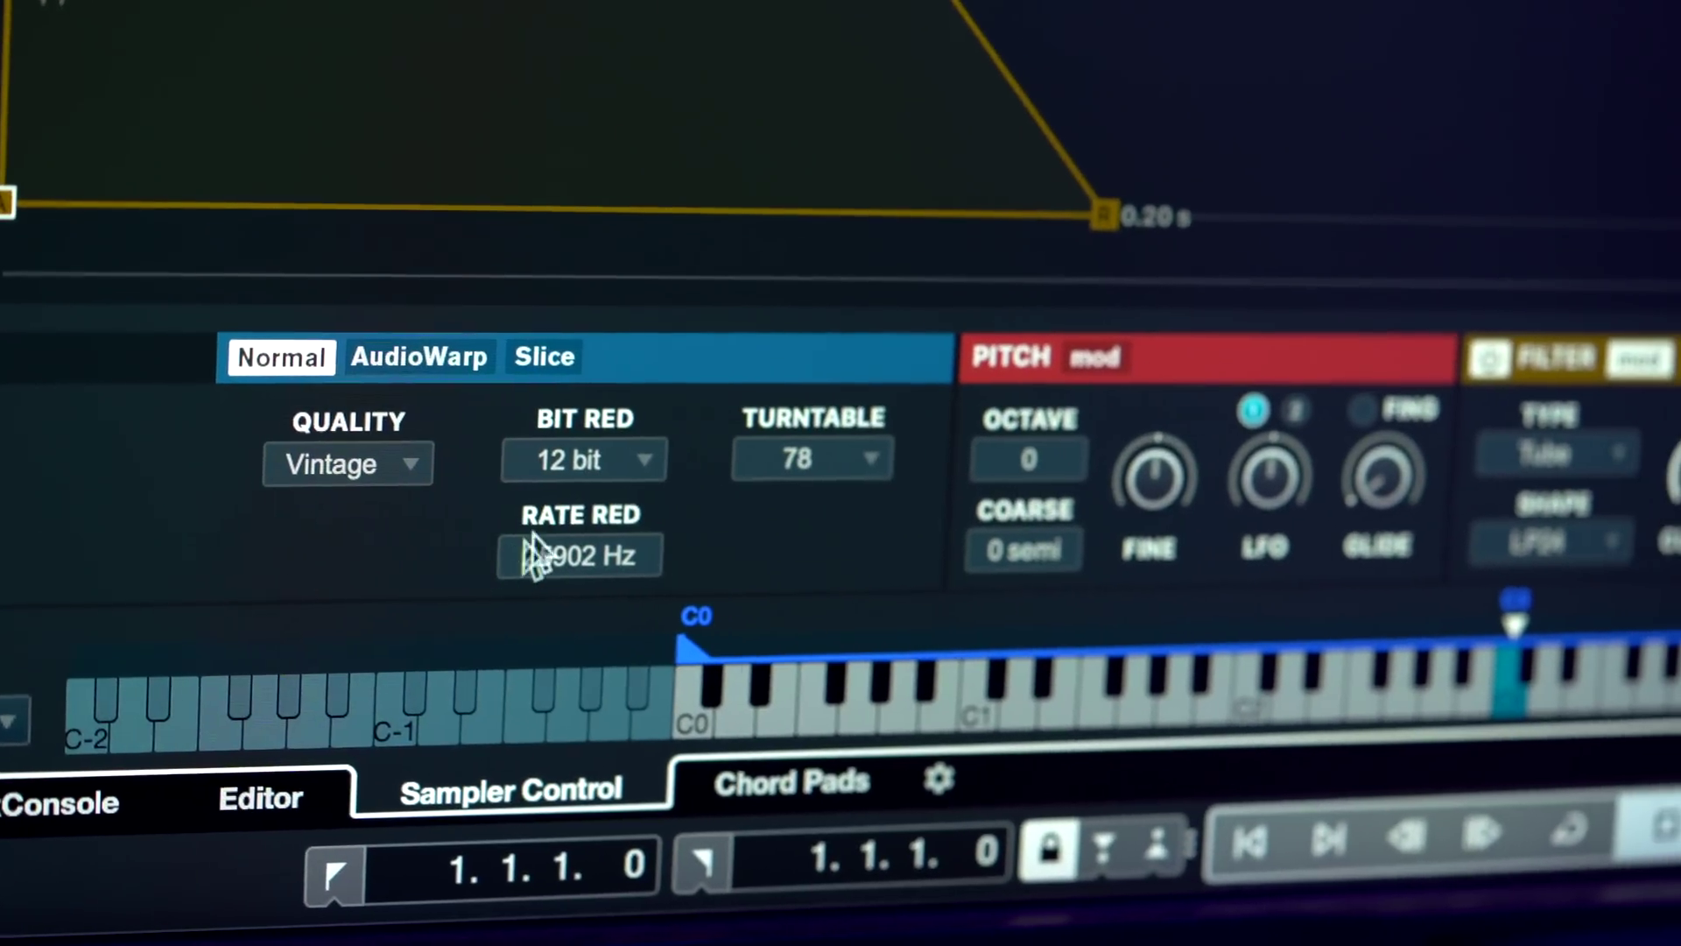
click(639, 477)
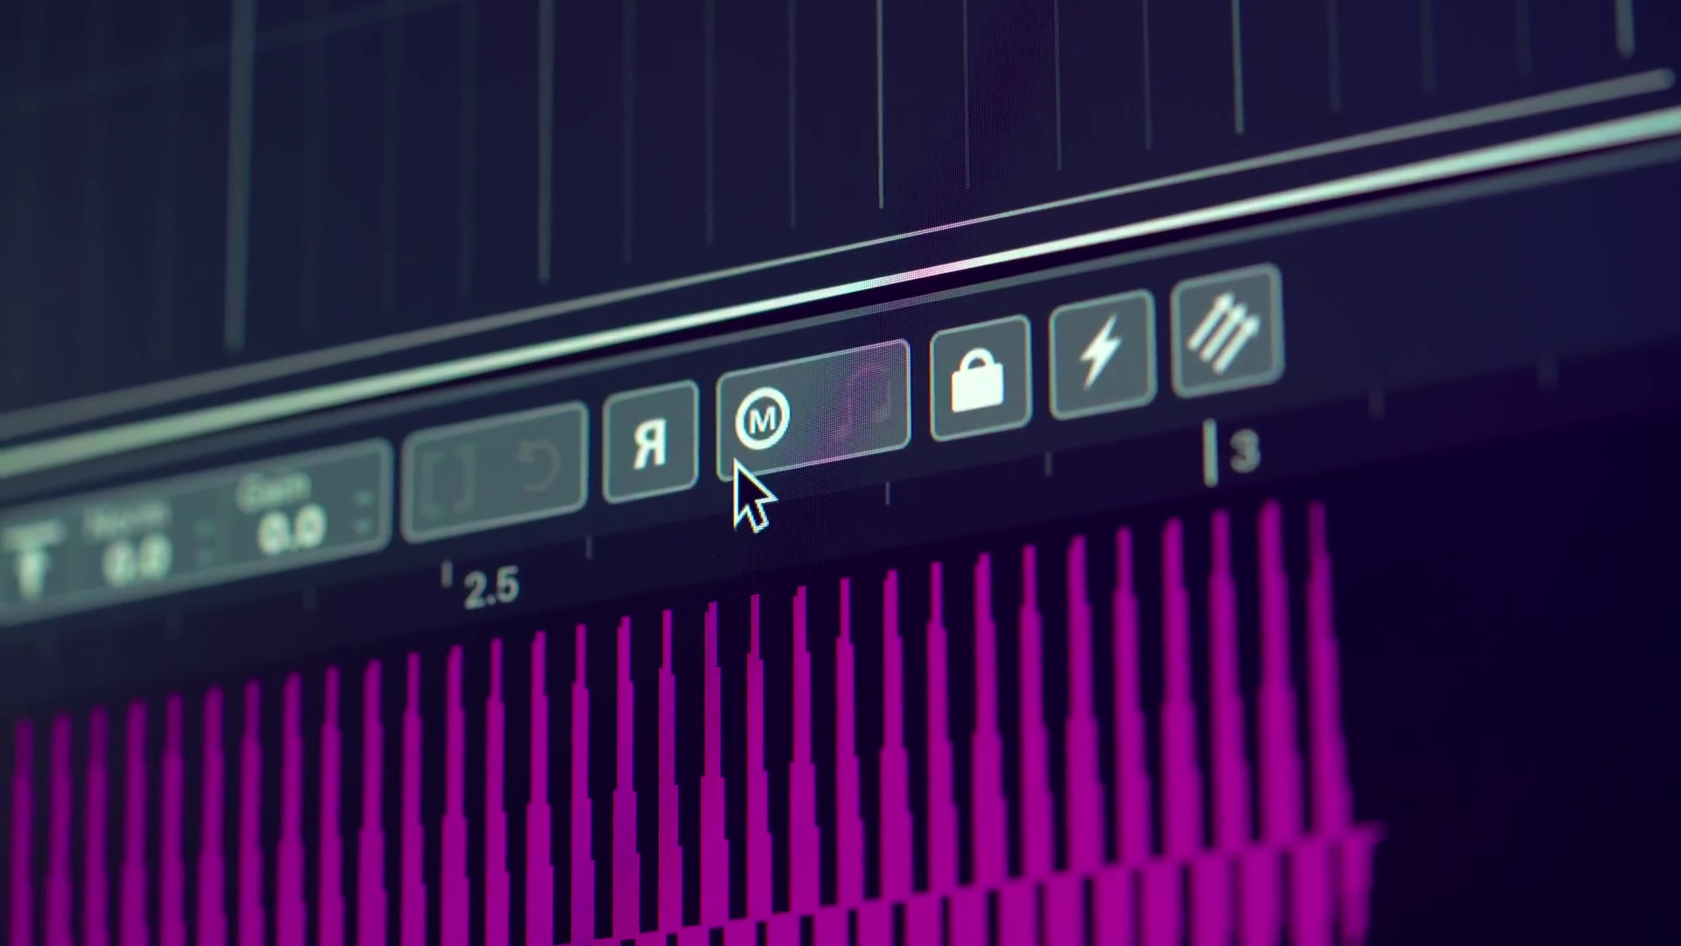
Turn on monophonic mode with legato for the sample, and enable fingered glide
click(788, 456)
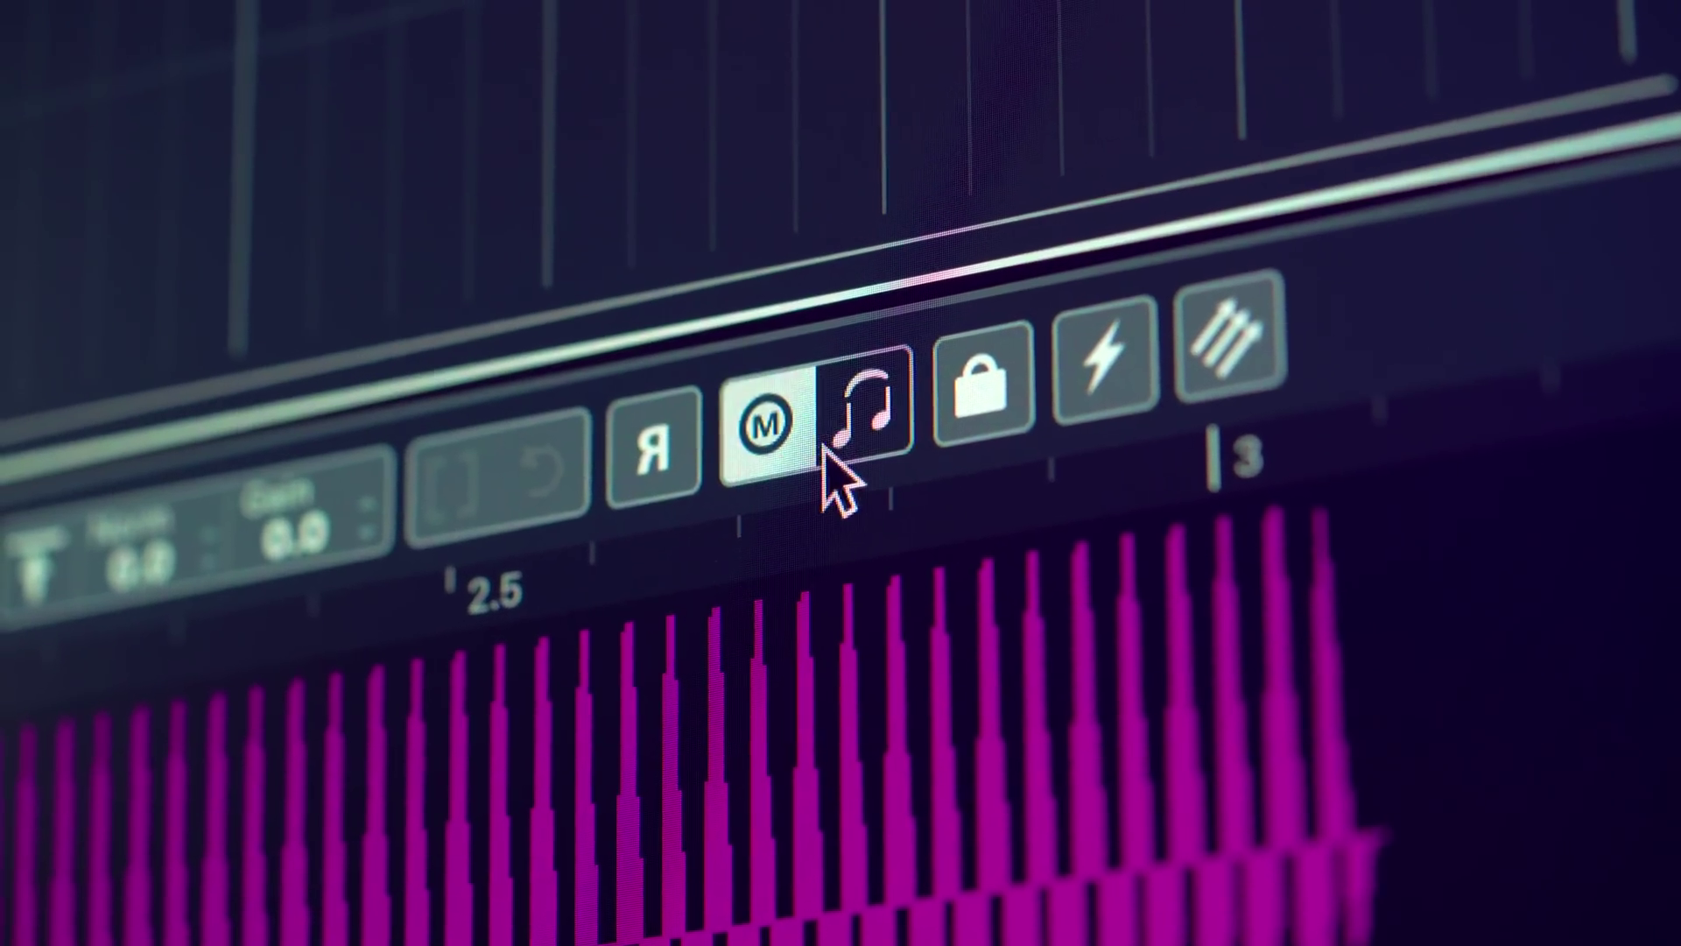
click(842, 437)
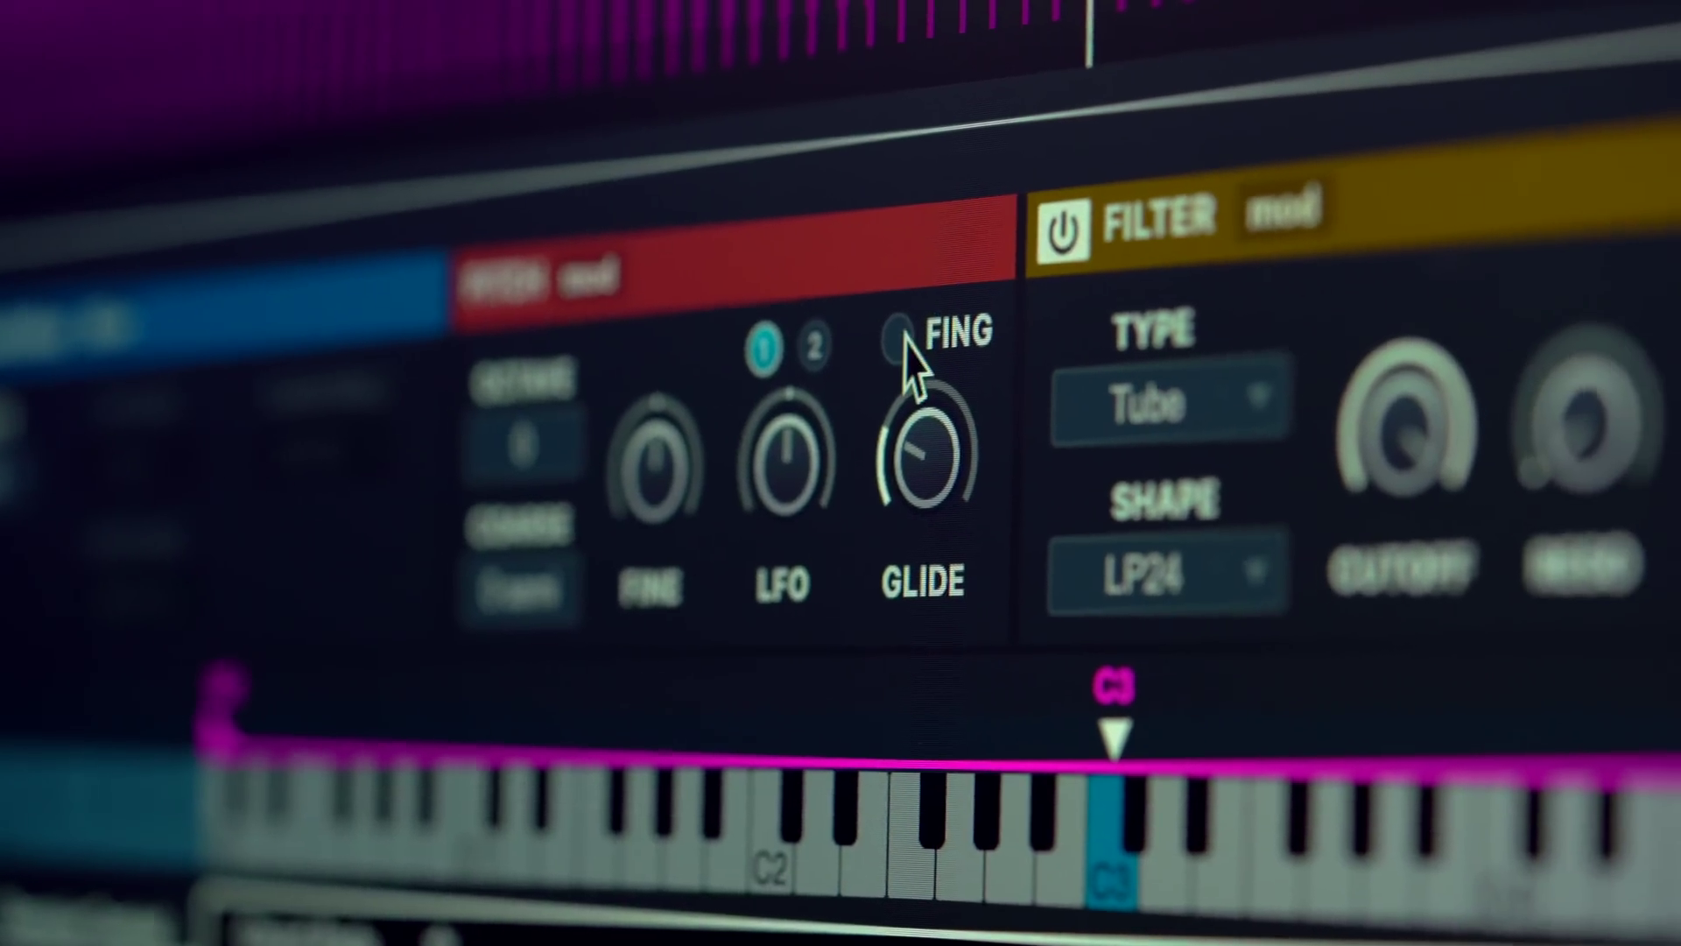
click(1040, 316)
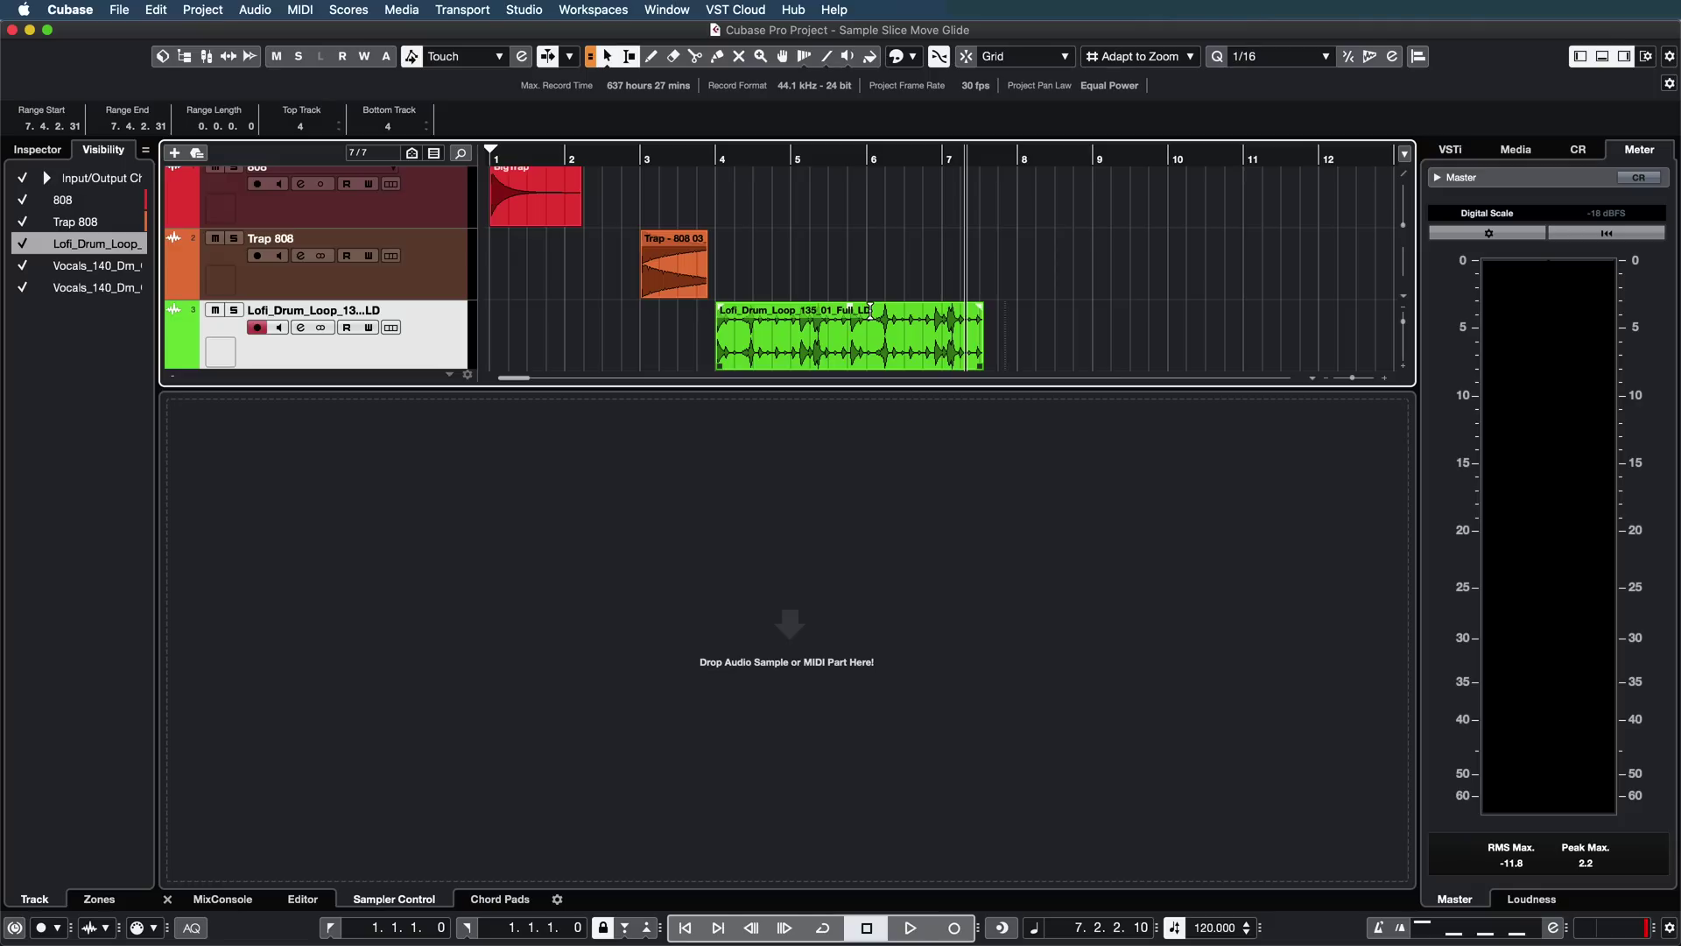
Load the Lofi_Drum_Loop_135_01_Full_LD clip into Sampler Control and switch it to Slice mode
drag(819, 365, 698, 657)
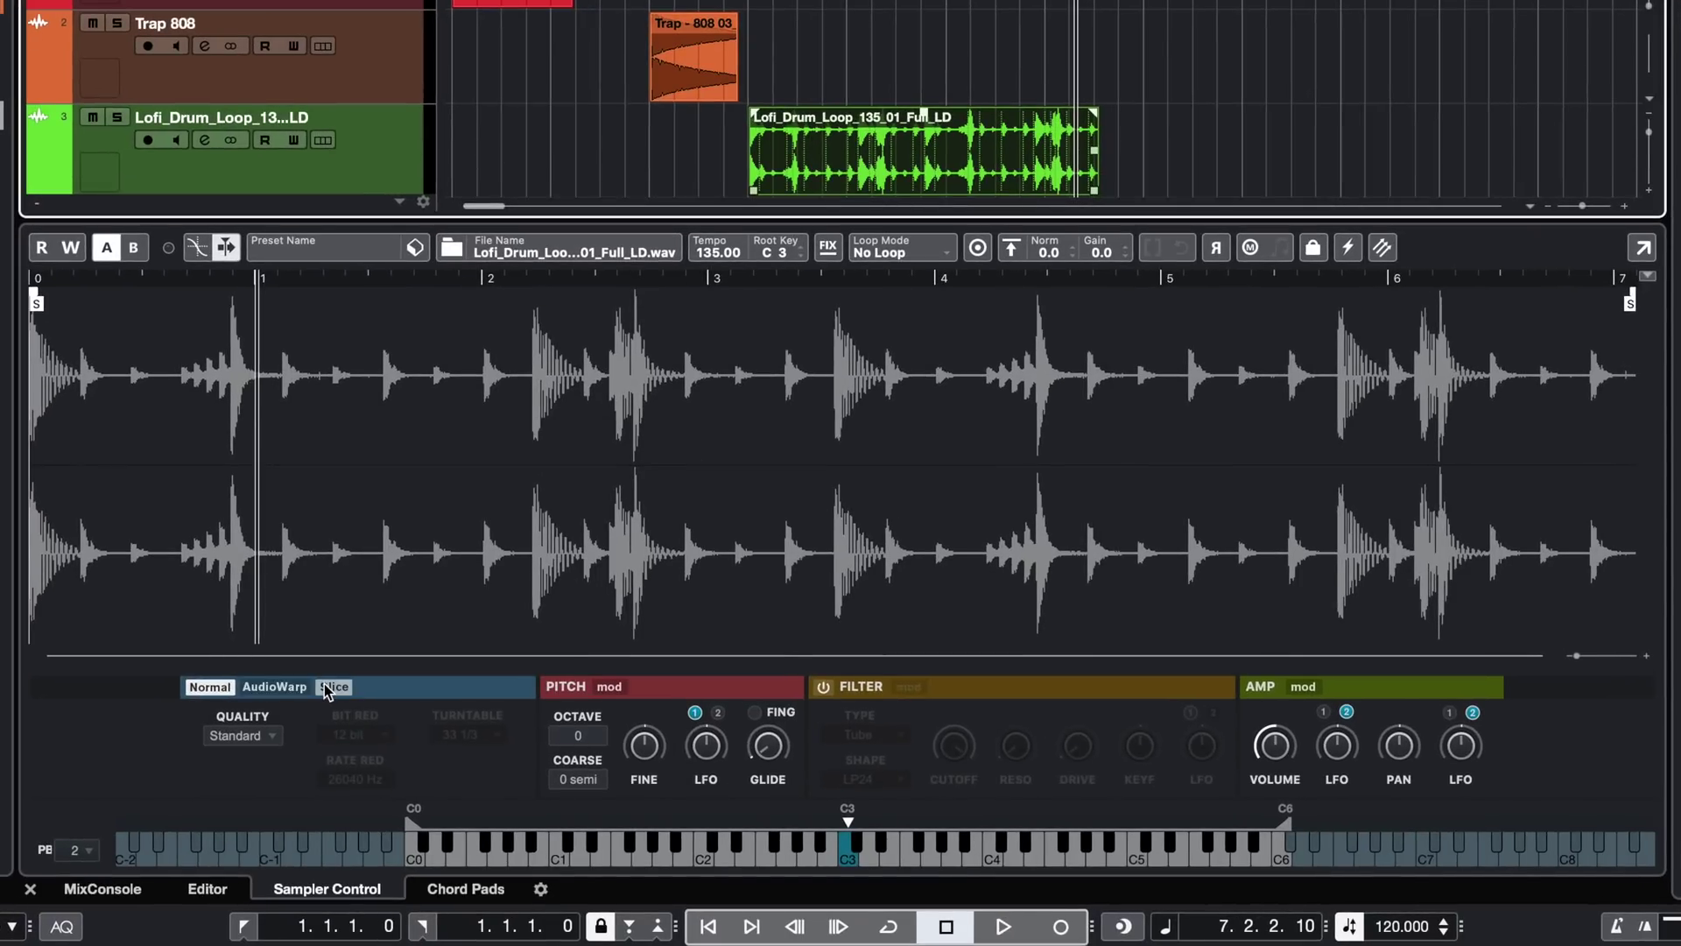
click(326, 688)
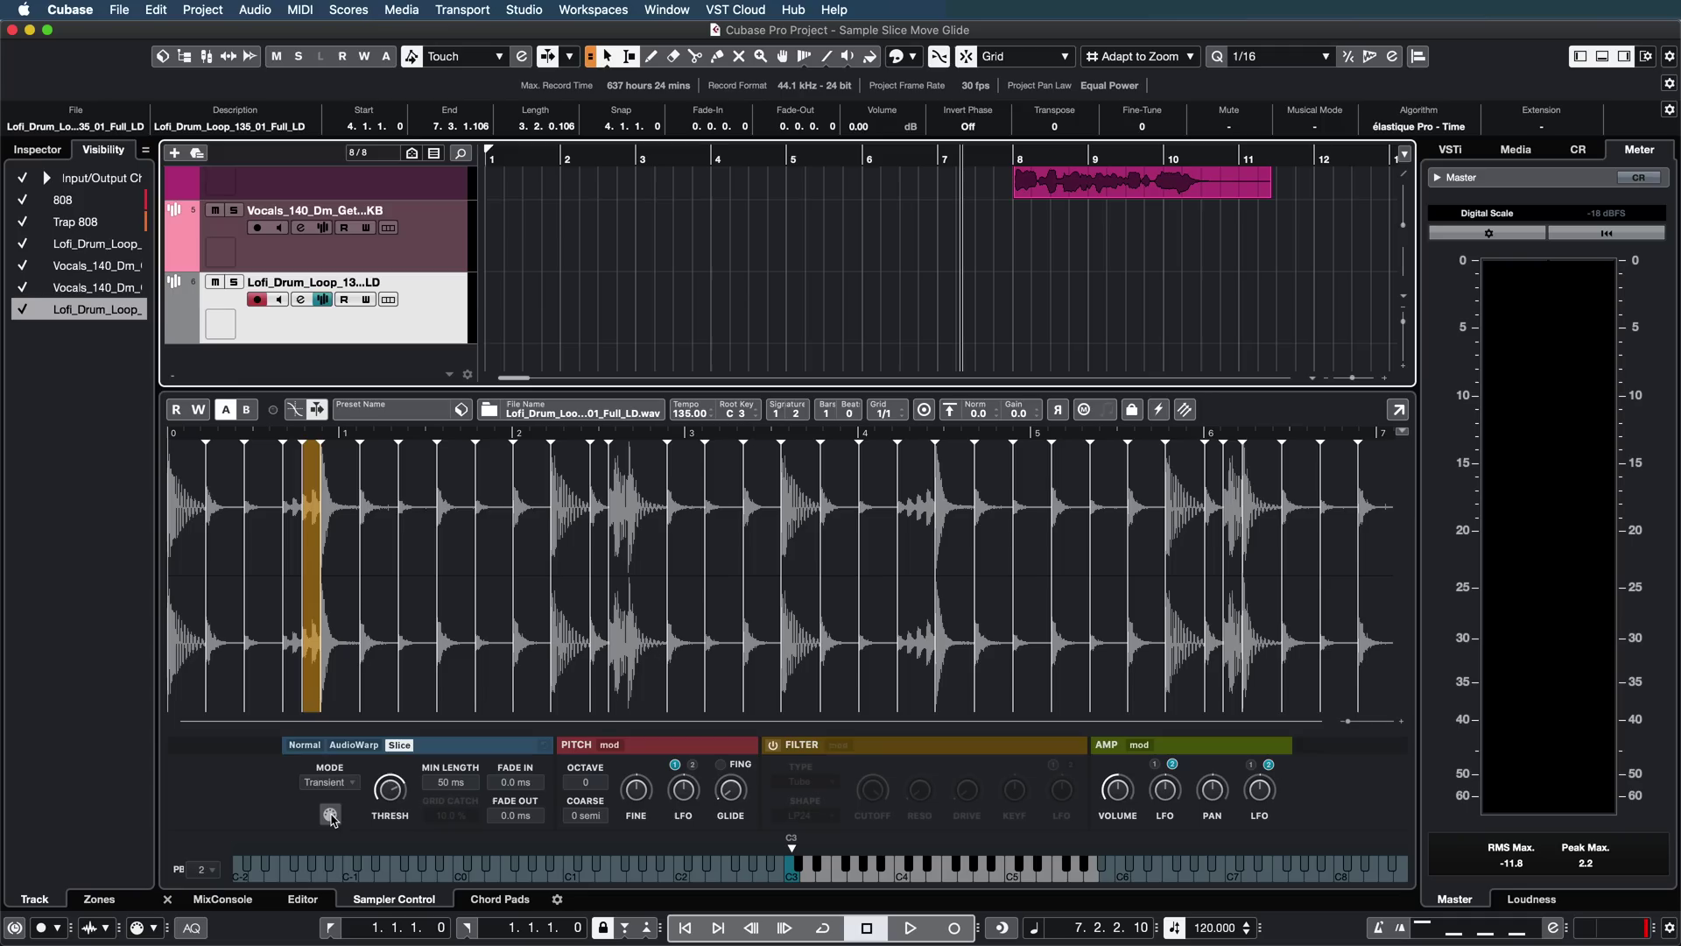
Place the slices' MIDI phrase on the sampler track and set the slice fade-out to 11.0 ms
drag(576, 405, 643, 312)
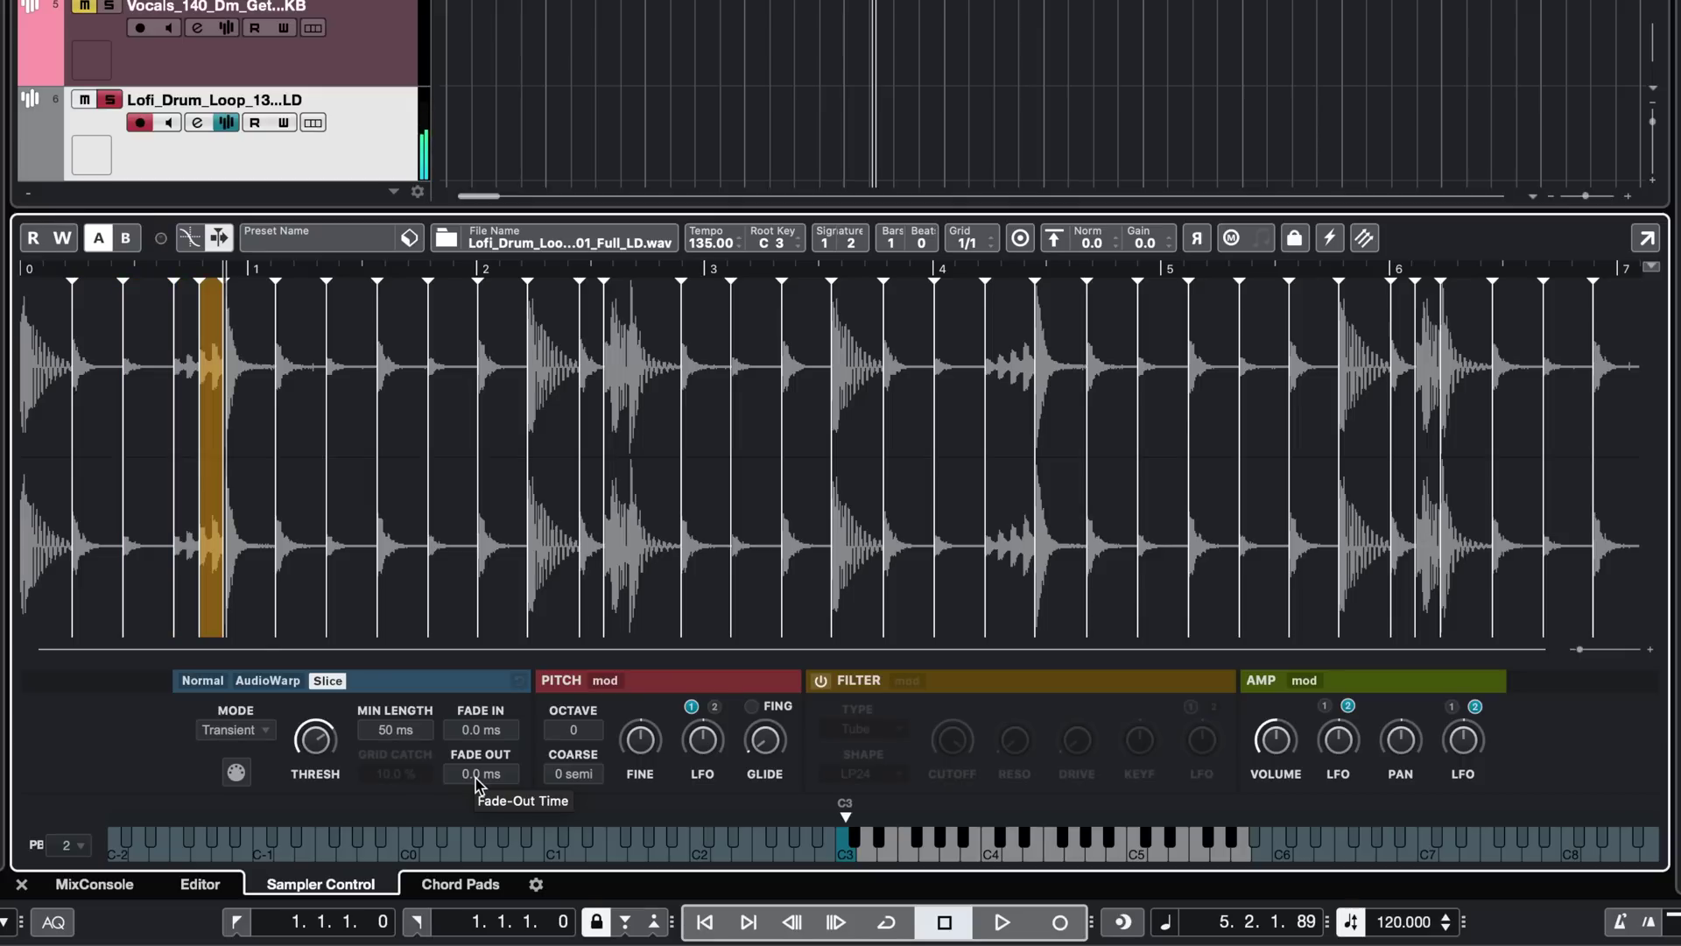
drag(475, 778, 478, 782)
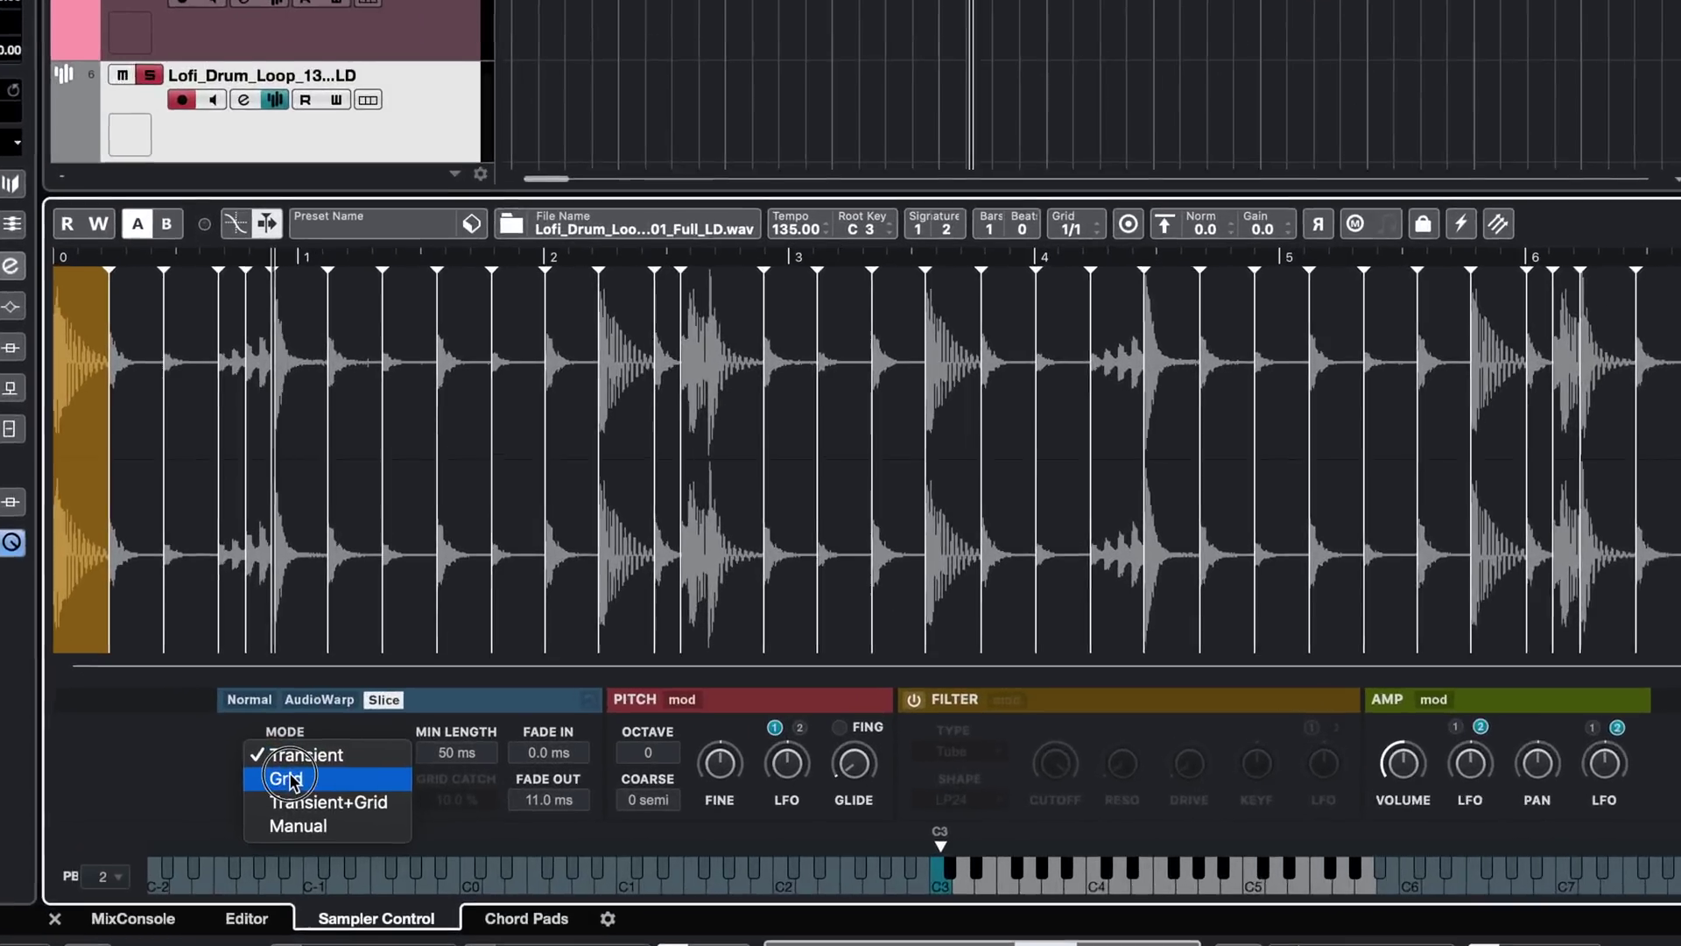
Set the slicing mode to Grid and try grid resolutions of 1/16, 1/32 and 1/2
click(324, 772)
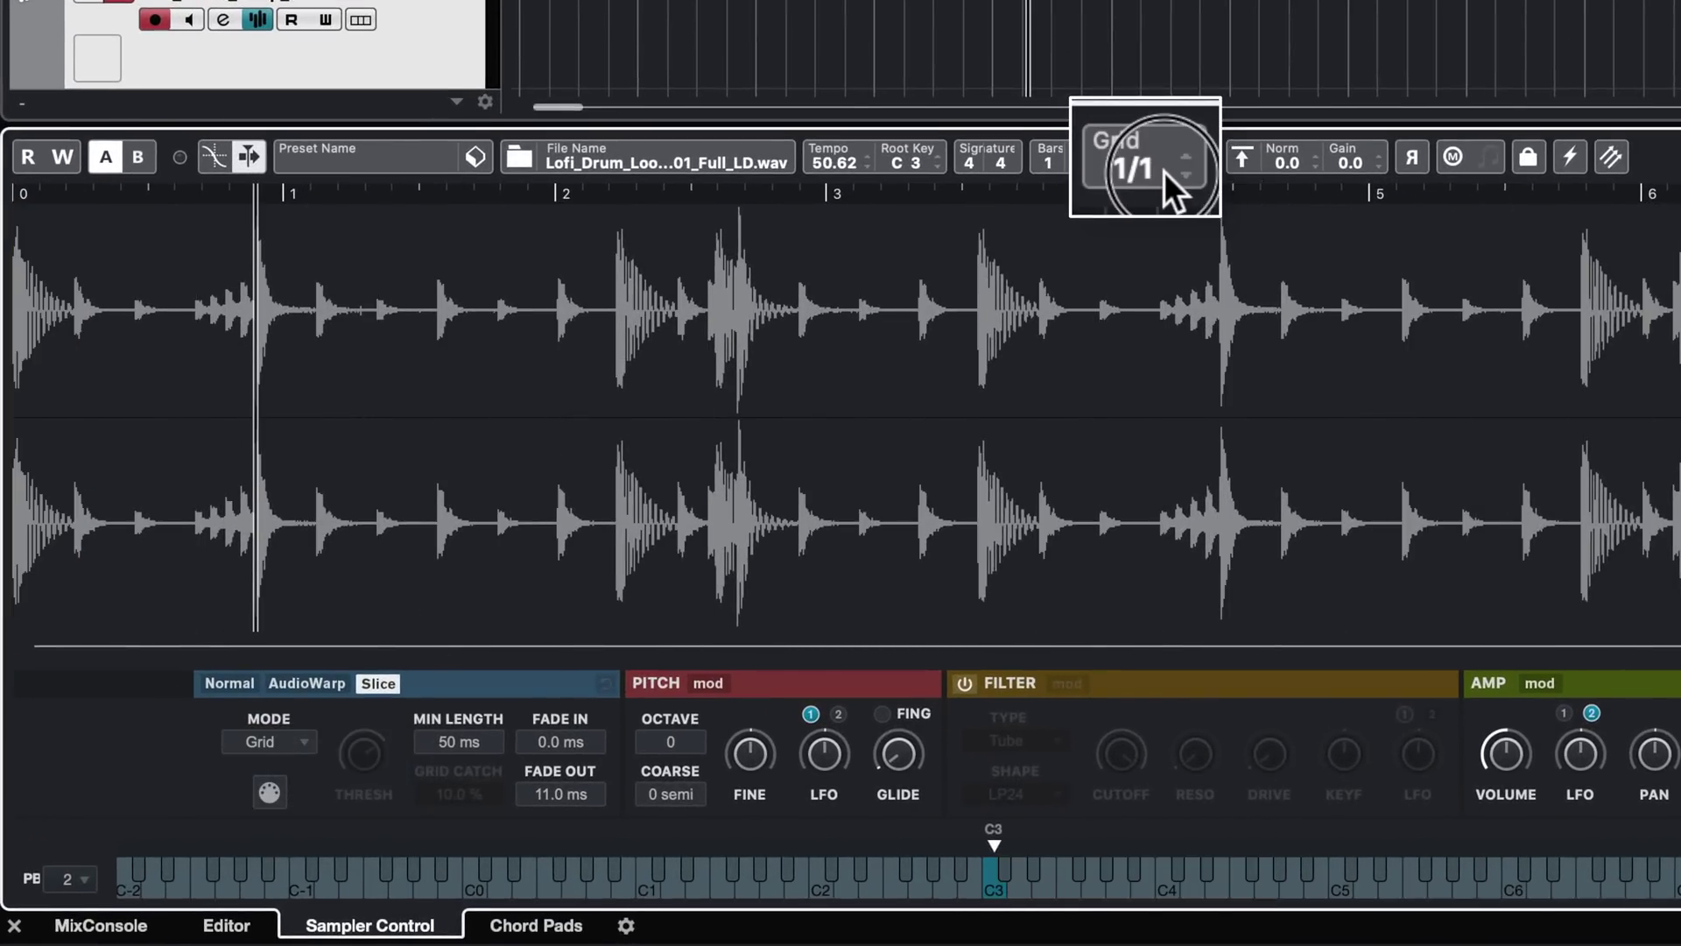
scroll(1169, 184, down, 5)
scroll(1178, 171, up, 1)
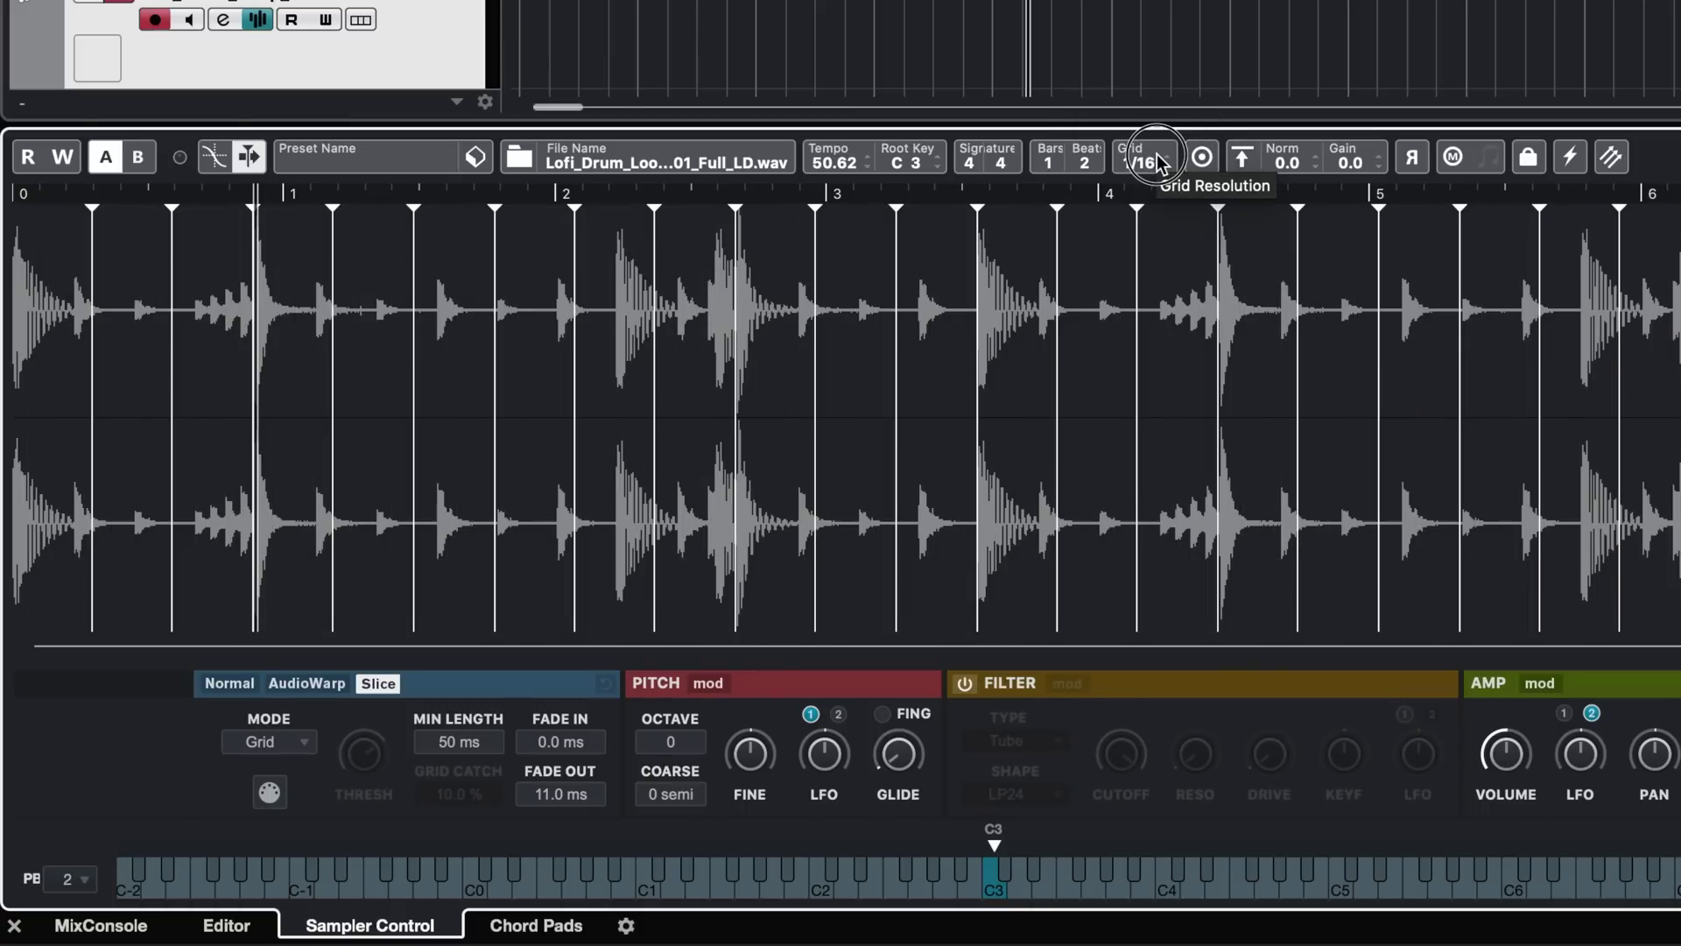
scroll(1157, 161, down, 1)
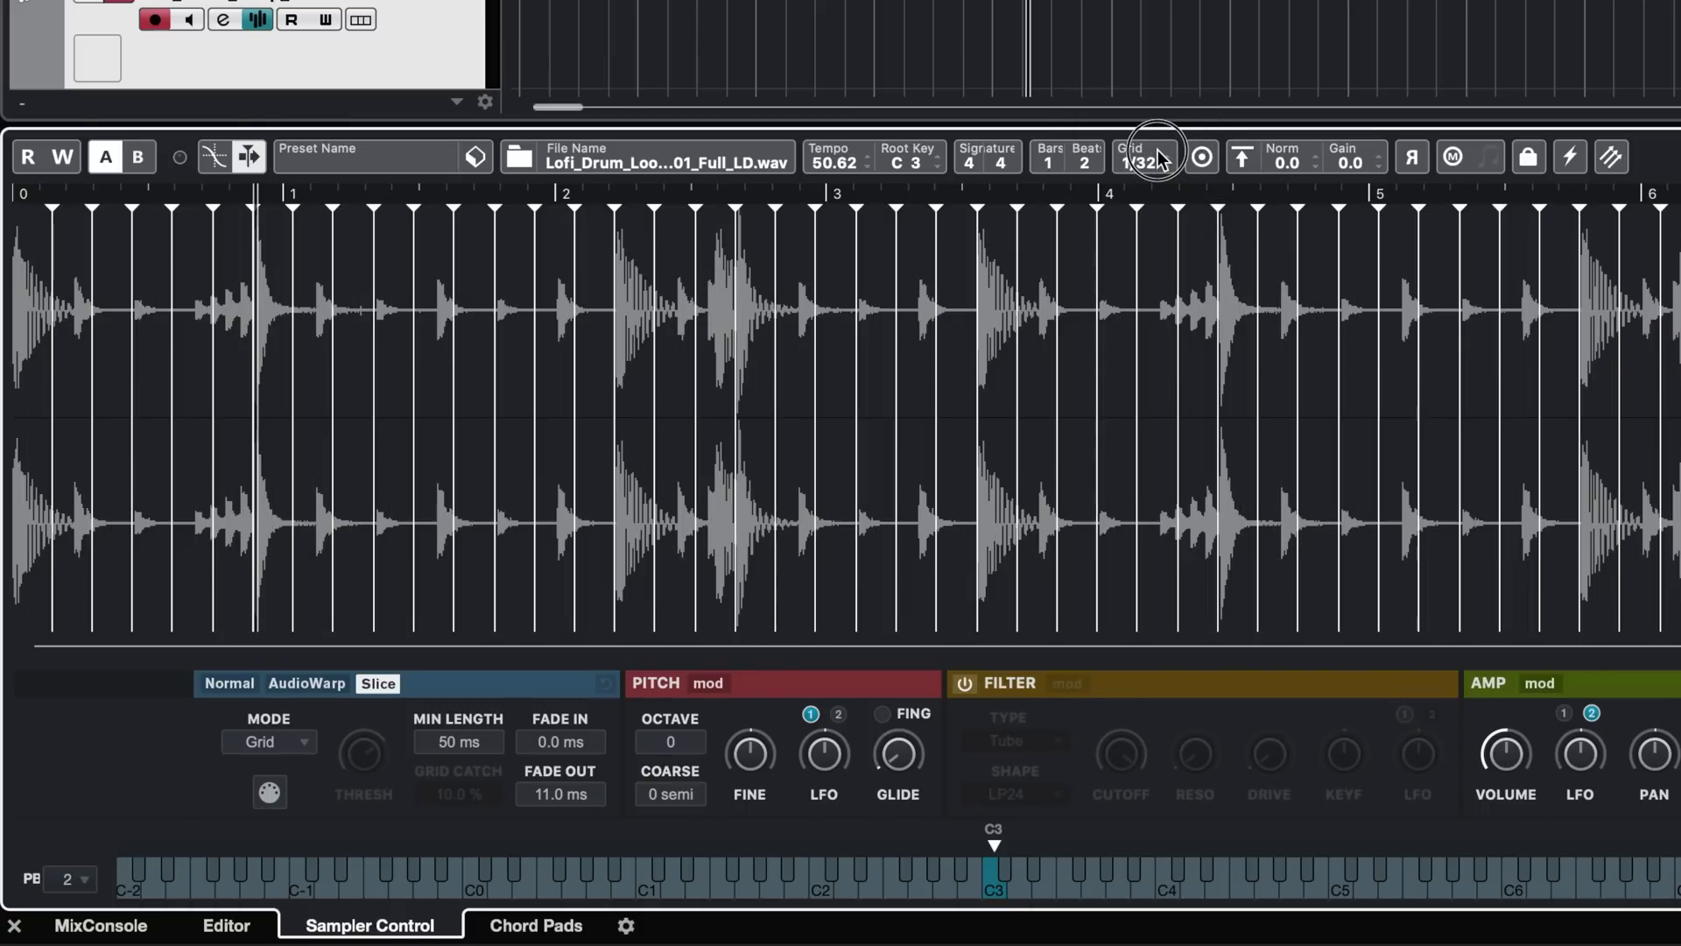
scroll(1154, 165, up, 3)
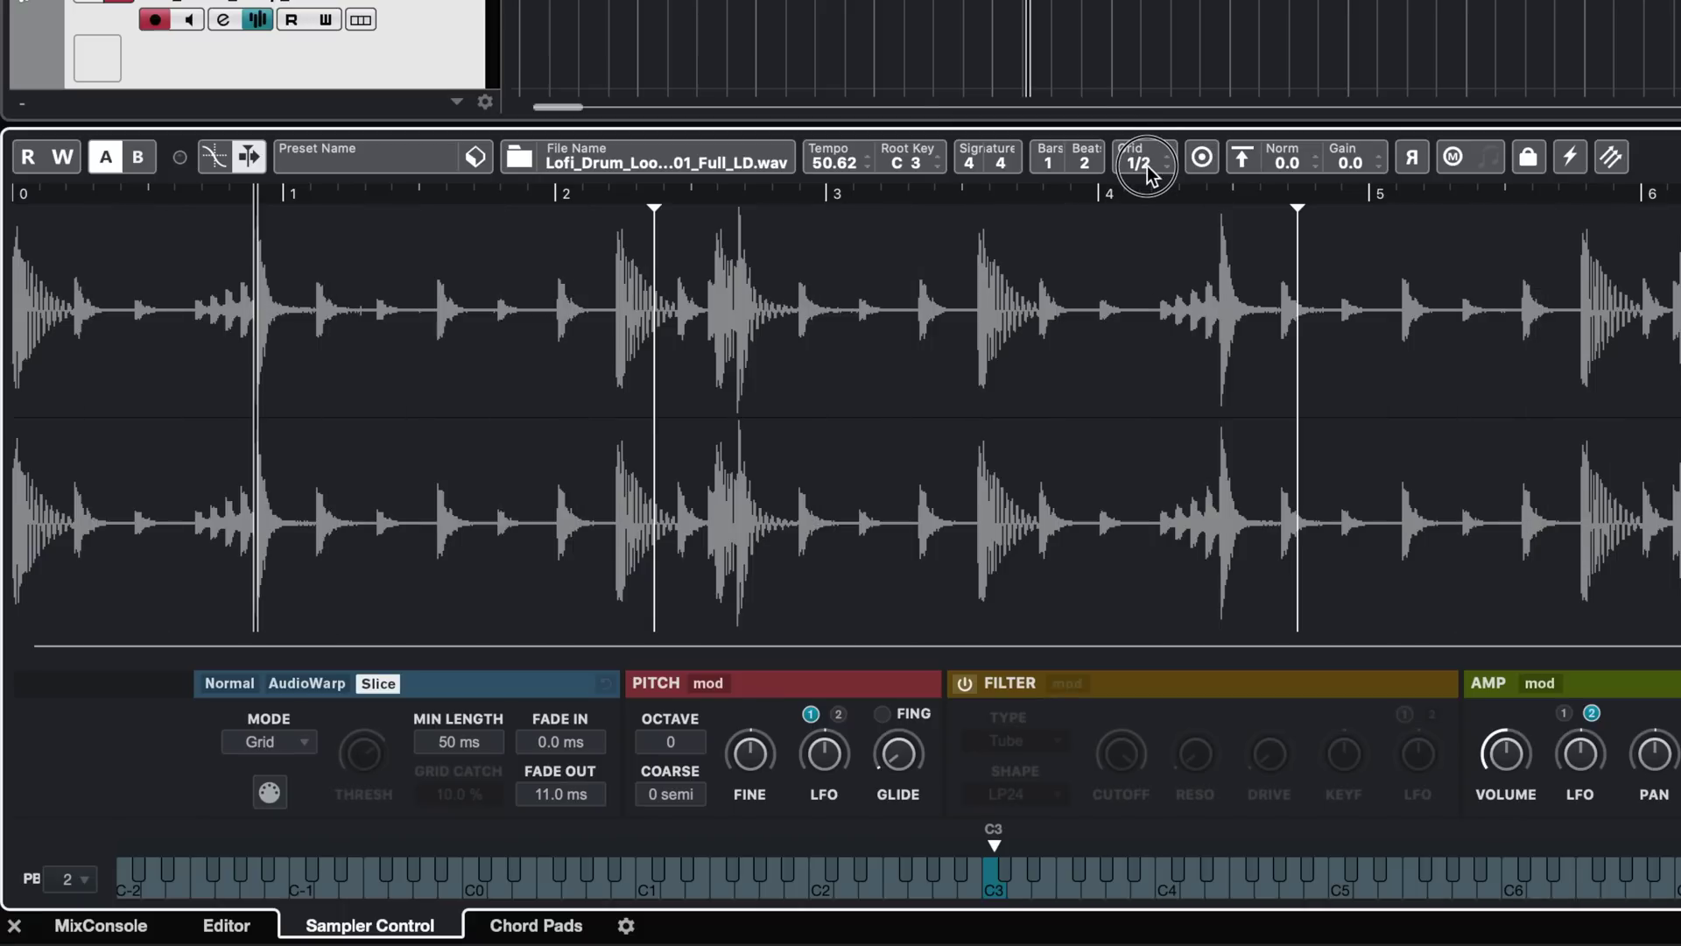
Set the slicing mode to Transient+Grid and the grid resolution to 1/32
click(260, 744)
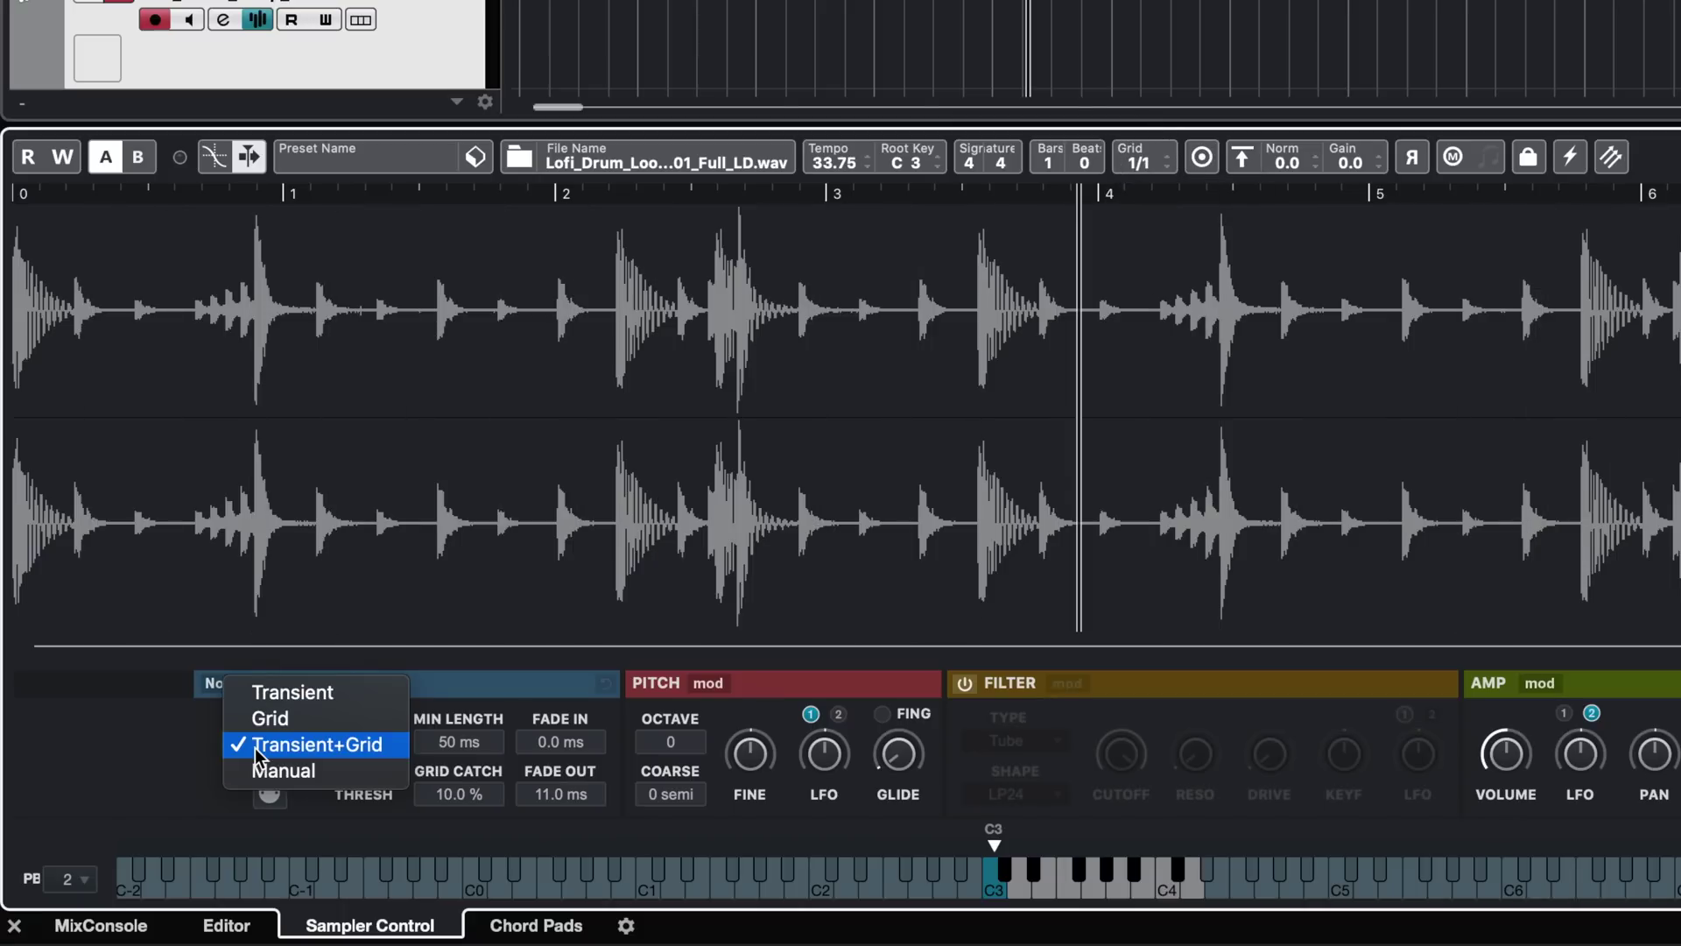
click(158, 777)
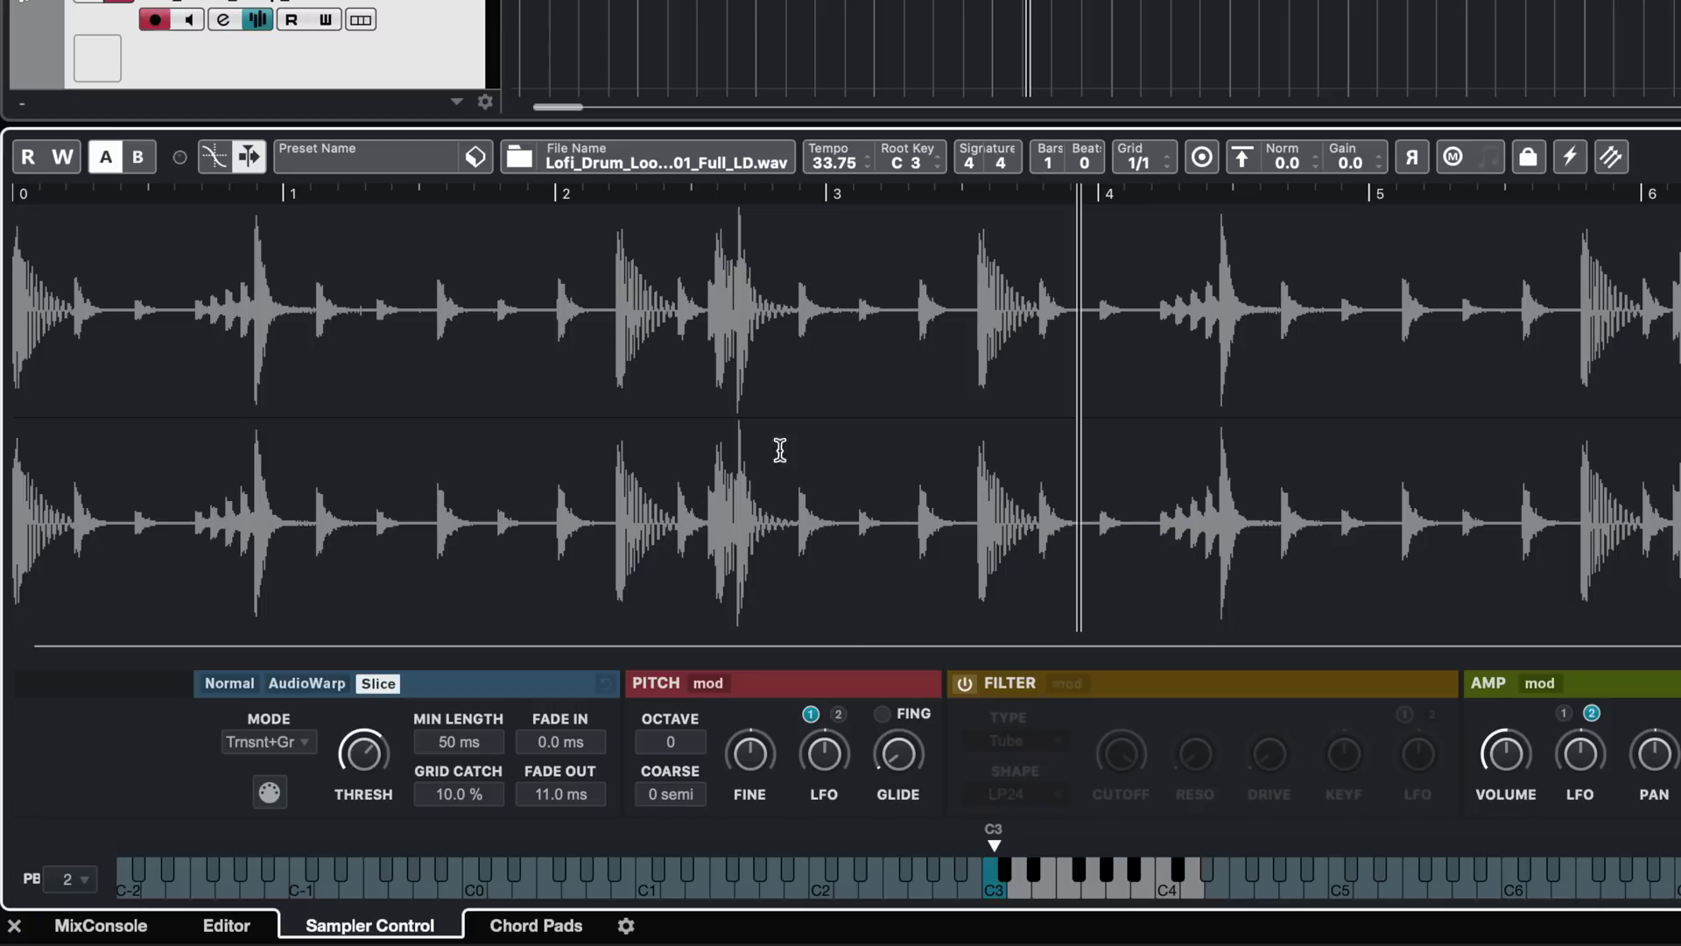
scroll(1149, 158, down, 3)
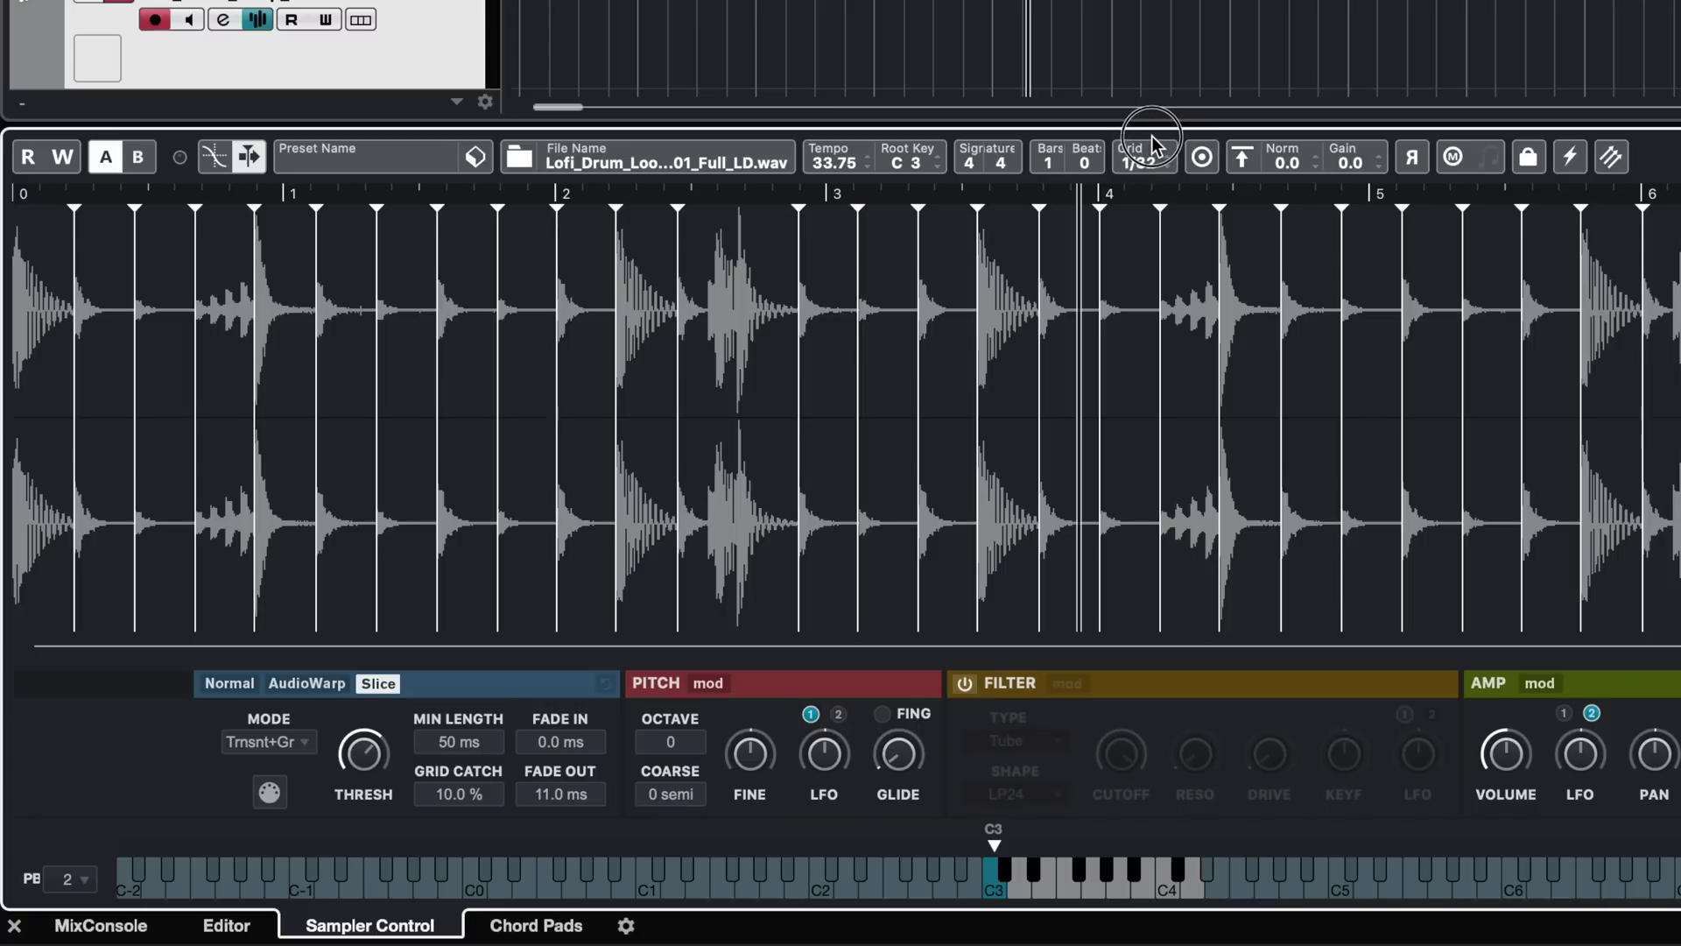
scroll(1154, 142, down, 2)
scroll(1149, 166, up, 2)
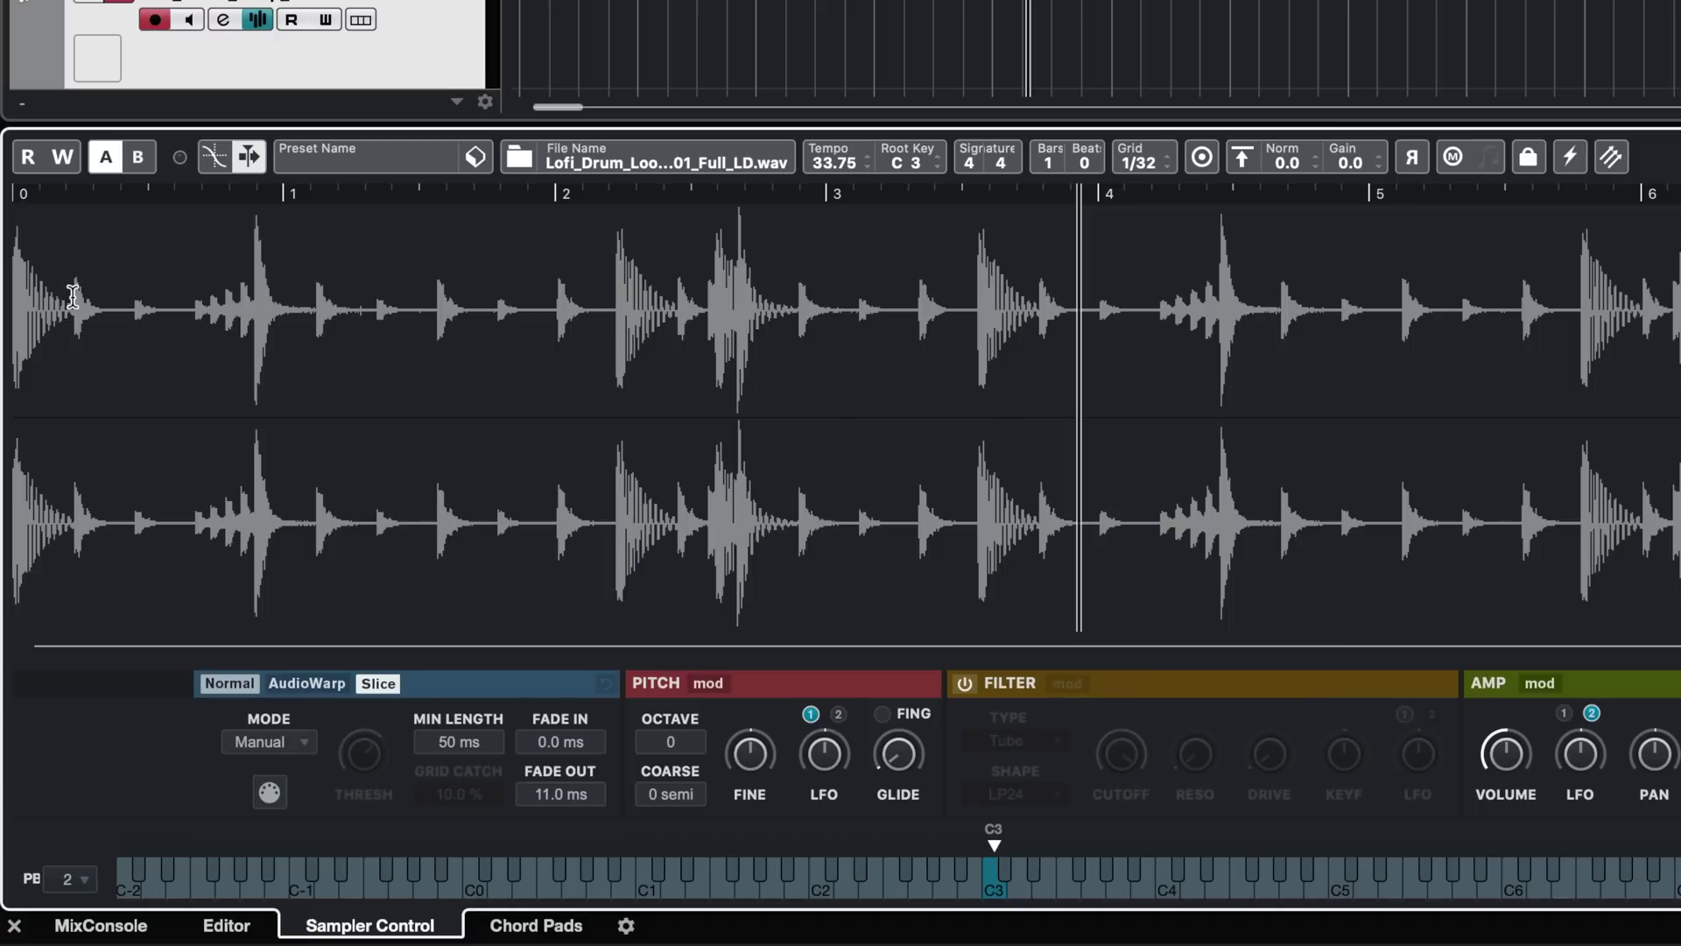
In Manual slicing mode, add slice markers before the hits at about 0.2, 0.9 and 2.2 on the sample ruler
click(73, 296)
click(250, 311)
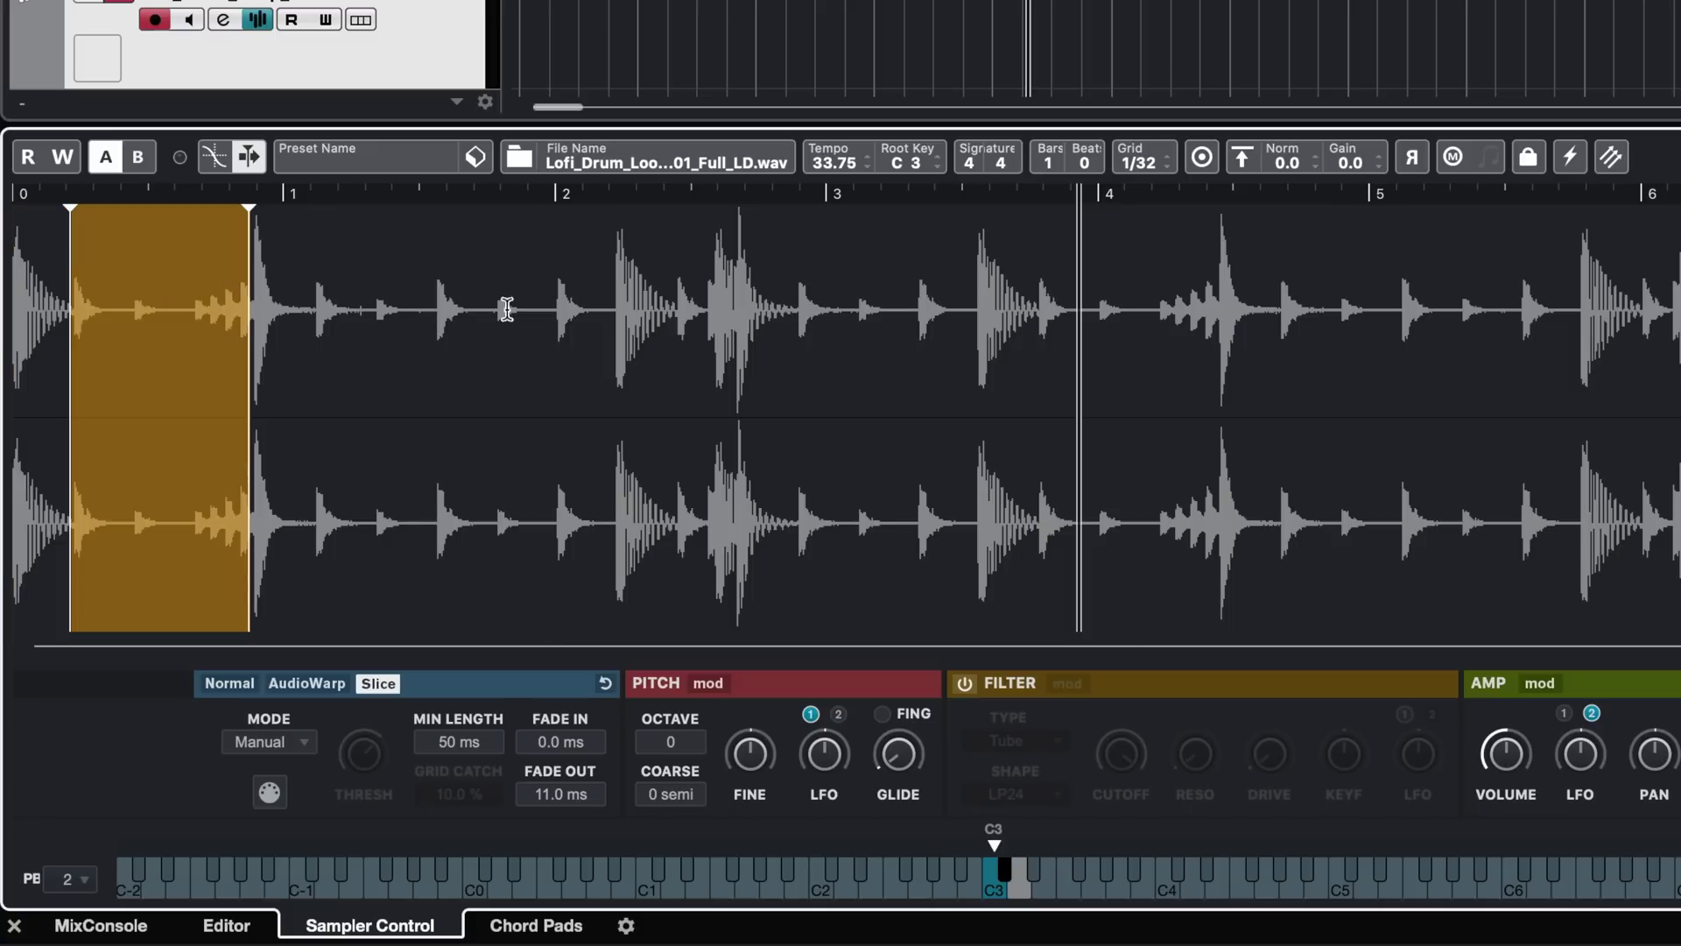
click(611, 311)
scroll(609, 298, up, 5)
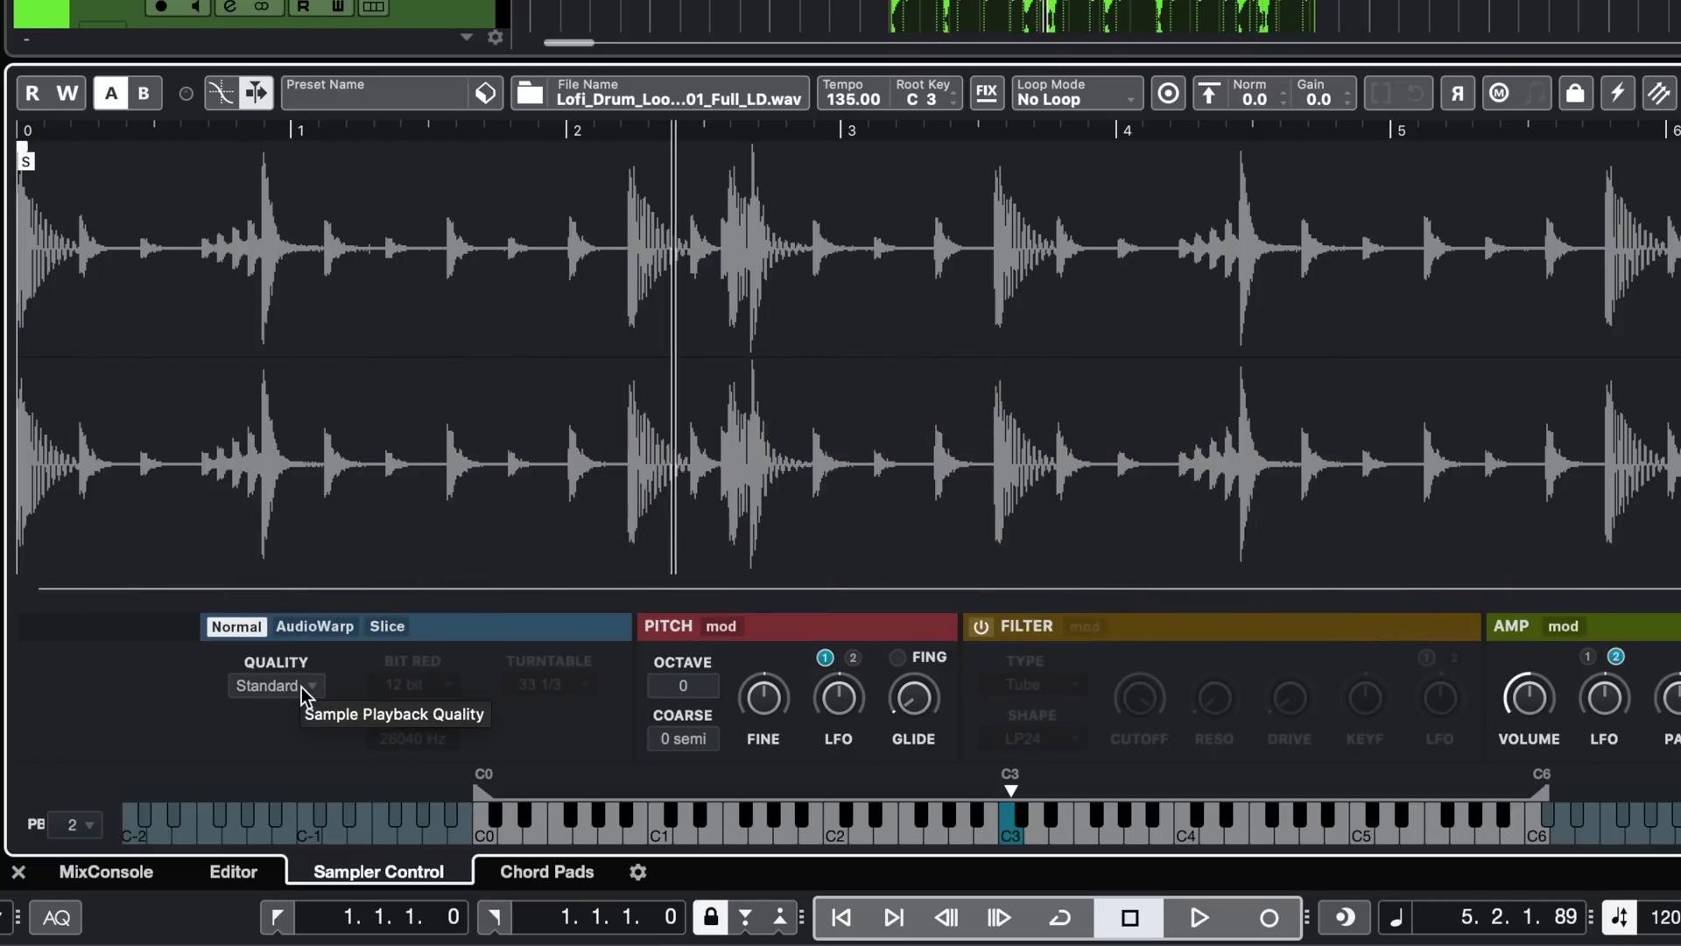
Try the High and Best playback qualities on the drum loop in Normal mode
click(301, 686)
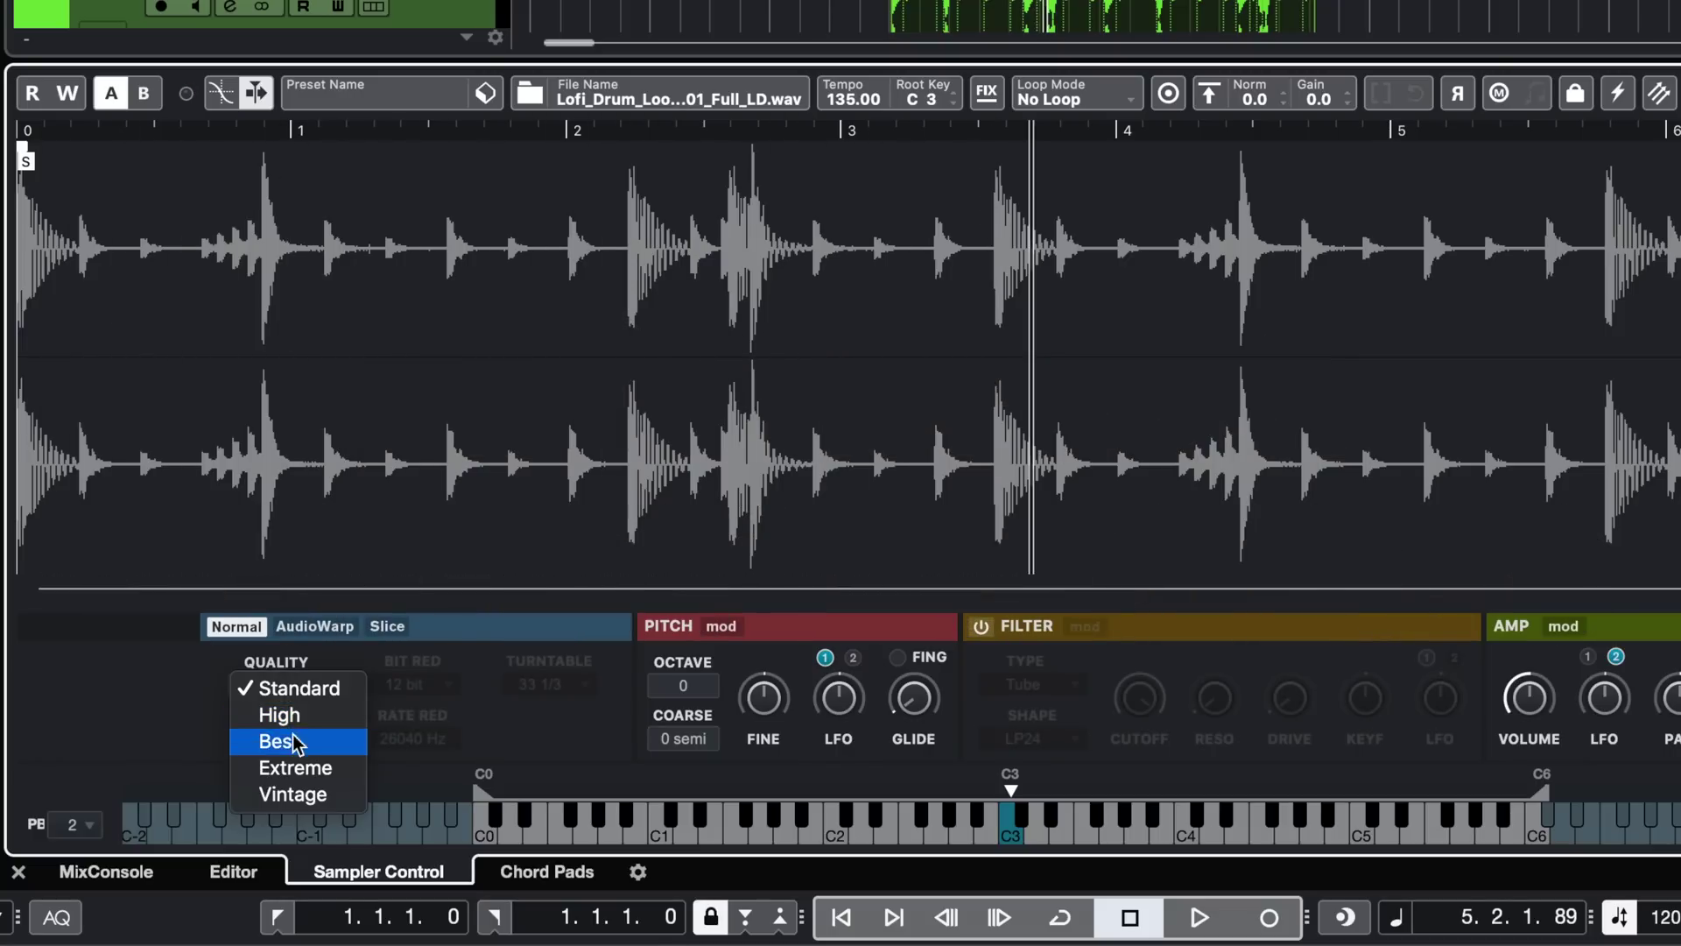
click(306, 716)
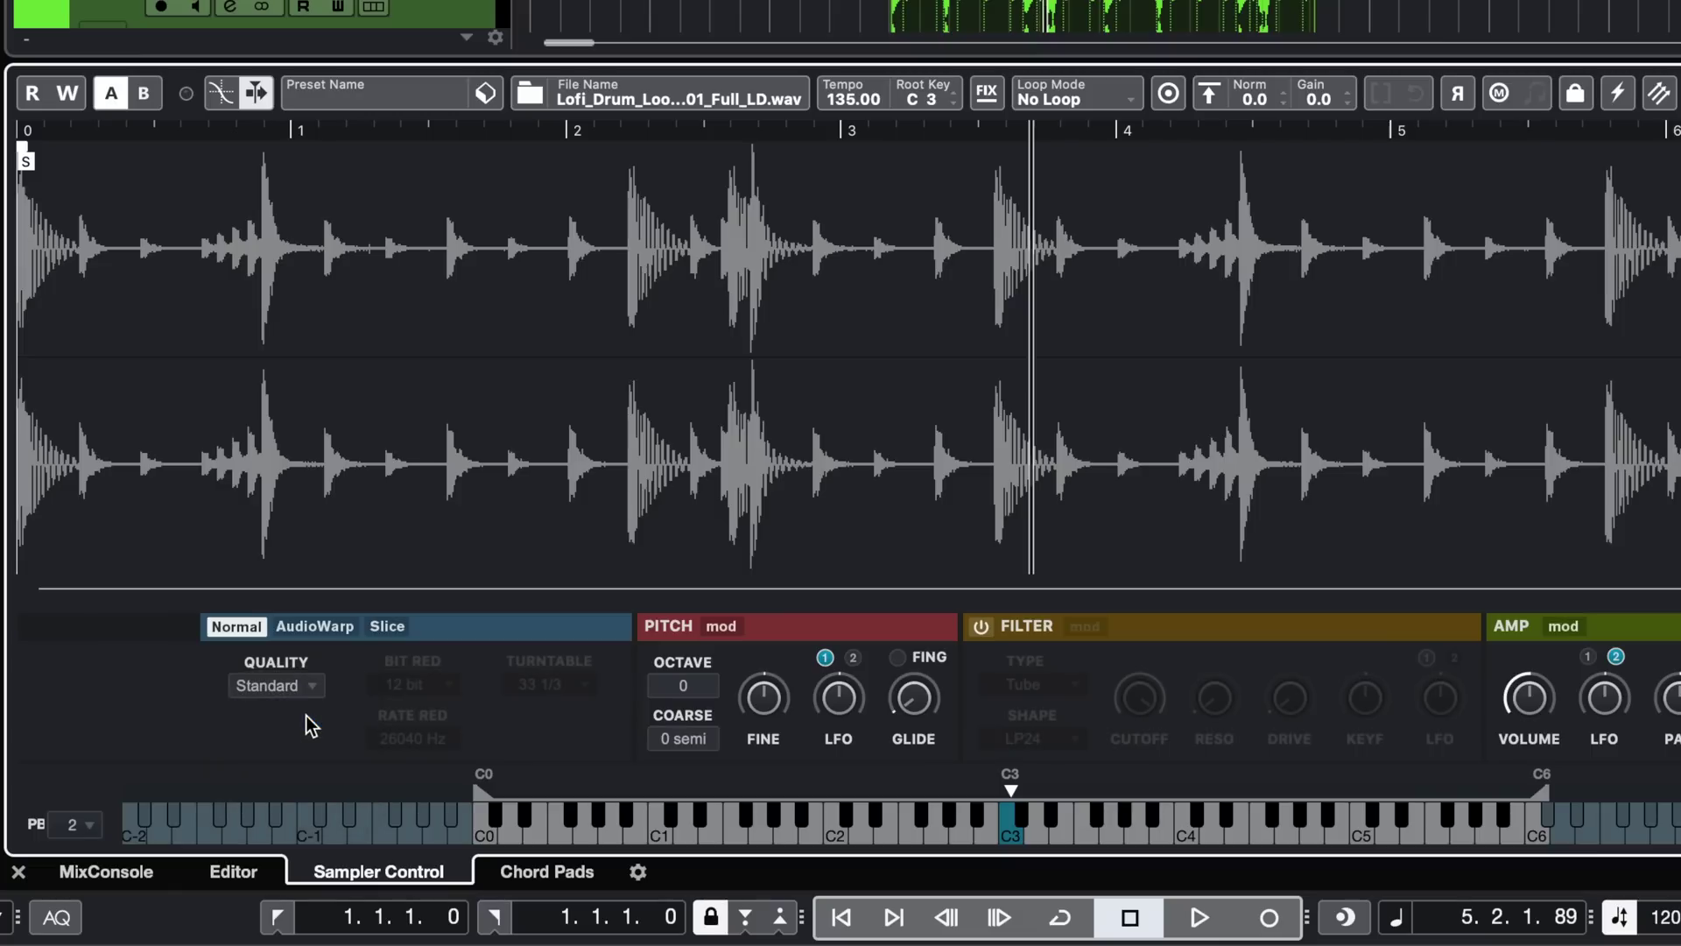
click(302, 692)
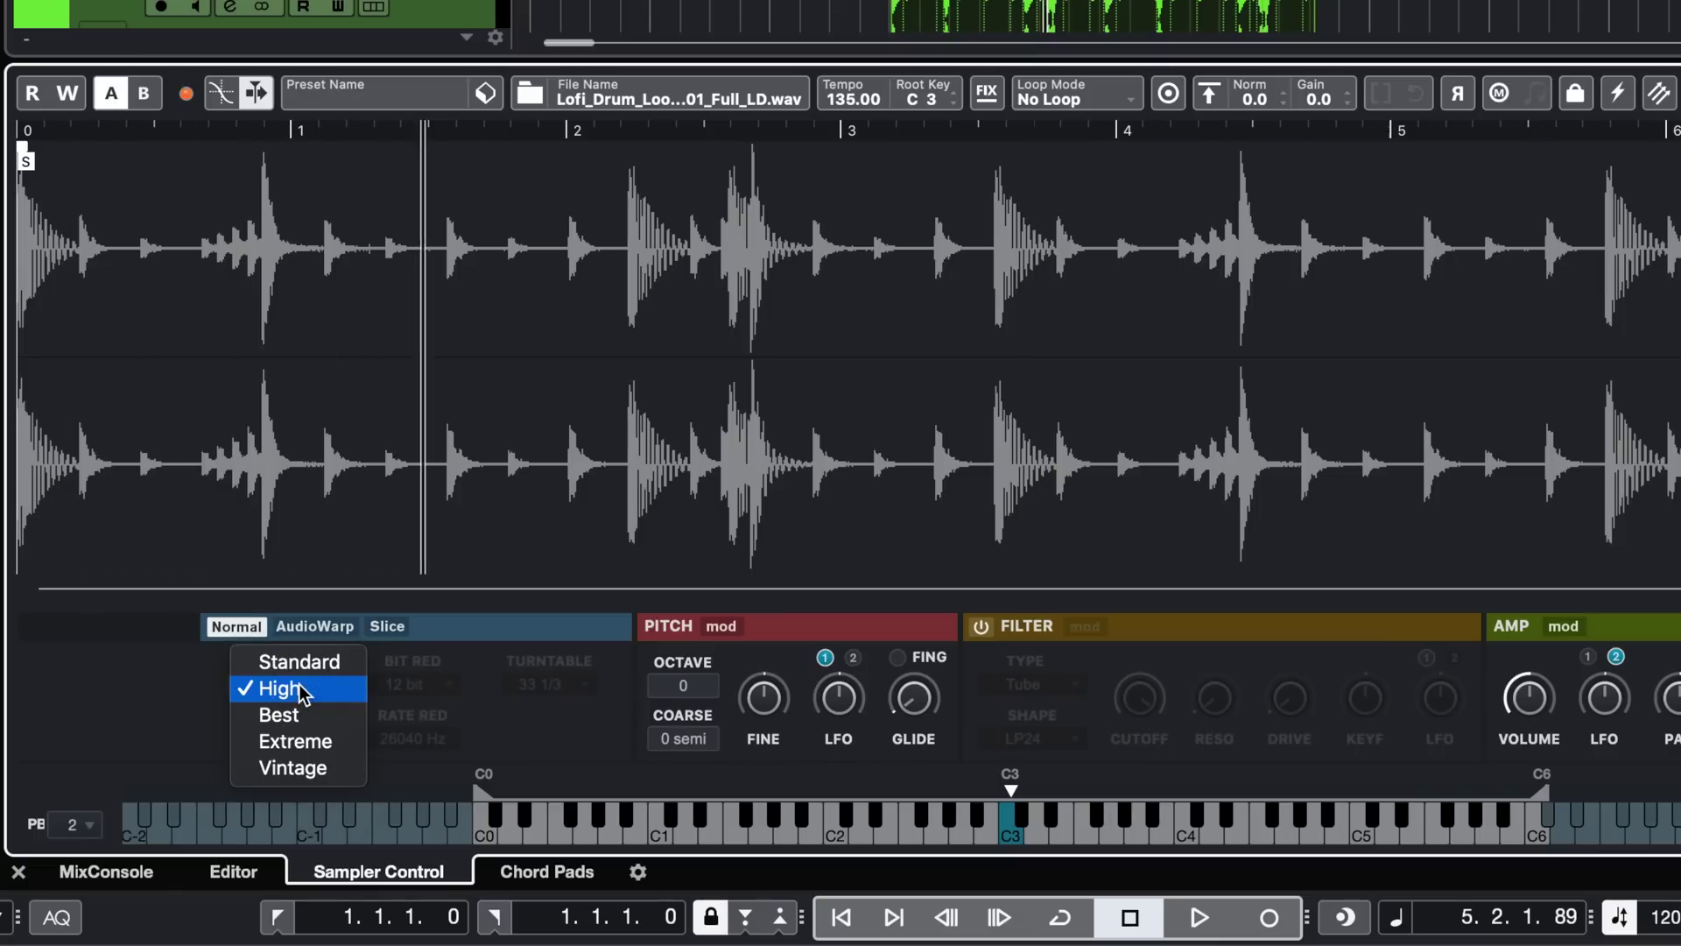
click(302, 717)
click(297, 690)
click(307, 662)
click(283, 688)
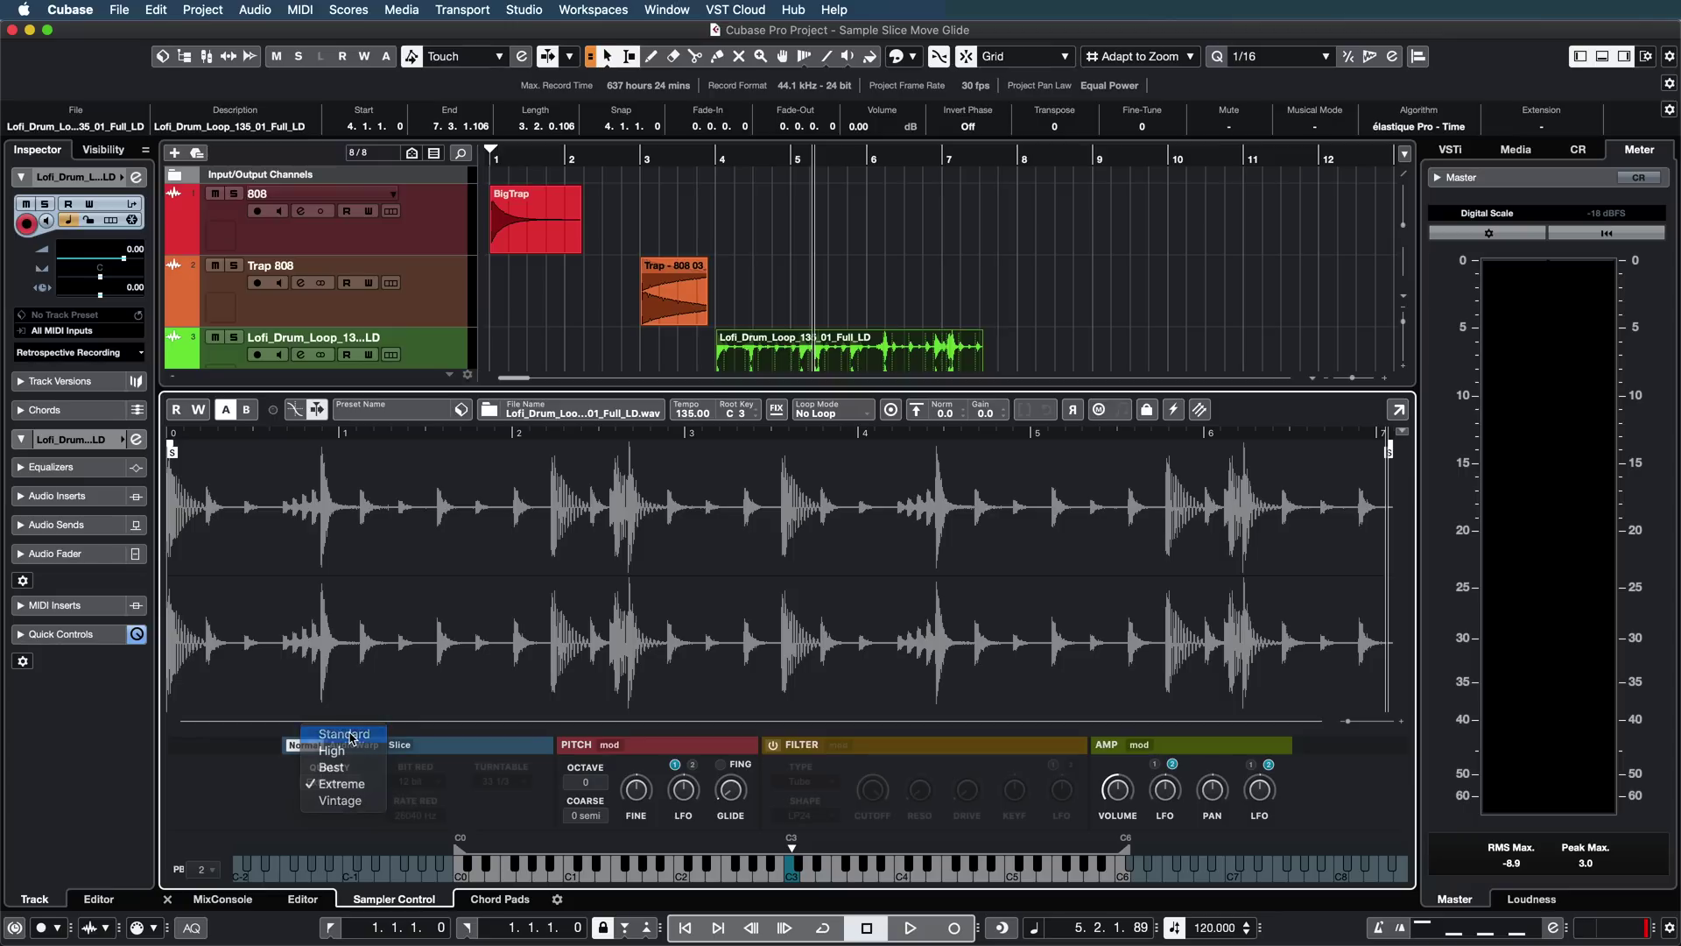
Compare the Standard and Extreme playback qualities, ending on Standard
click(350, 738)
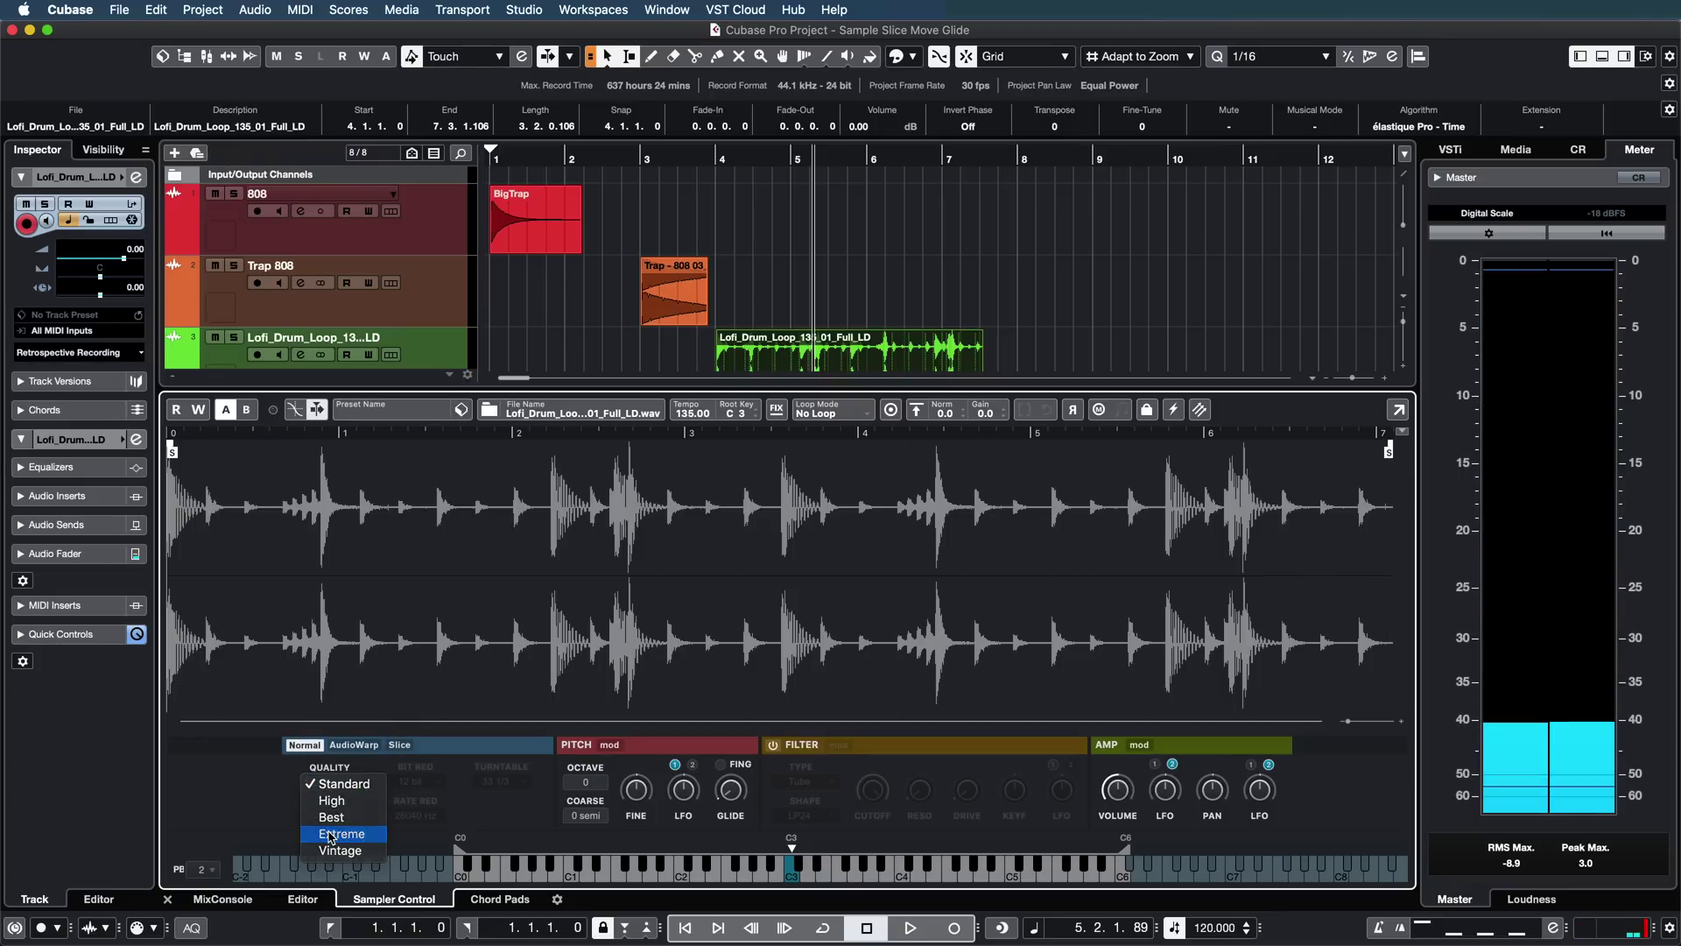
click(331, 834)
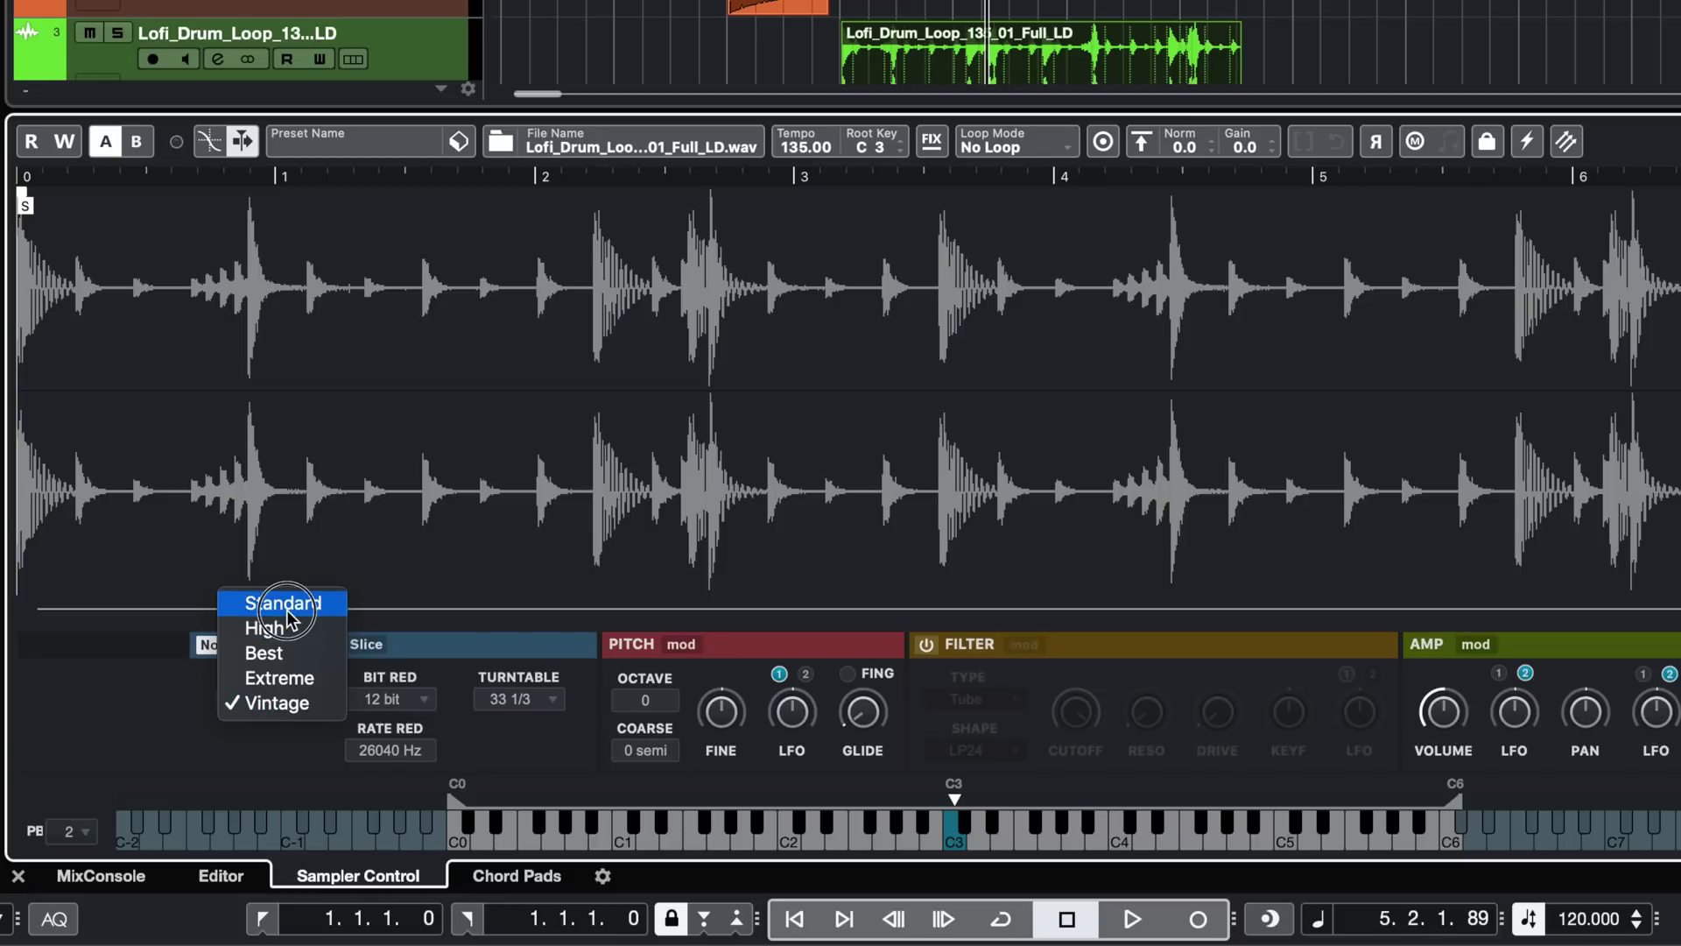
click(286, 606)
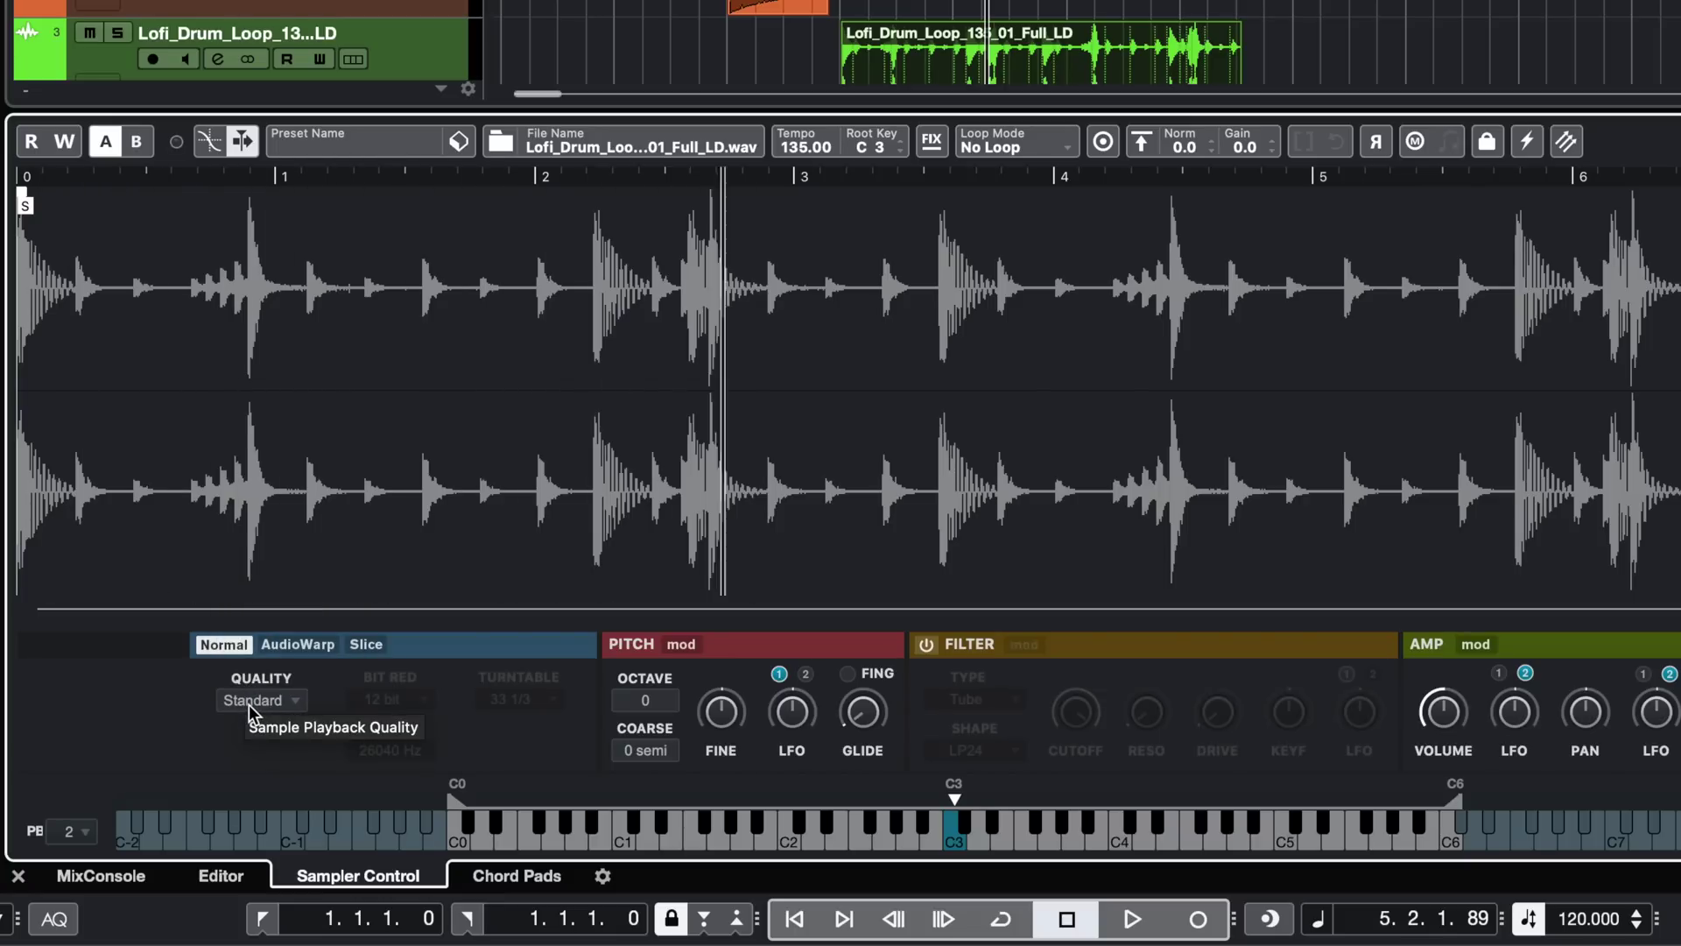
Set the playback quality to Vintage with a bit reduction of 10 bit
click(252, 701)
click(252, 814)
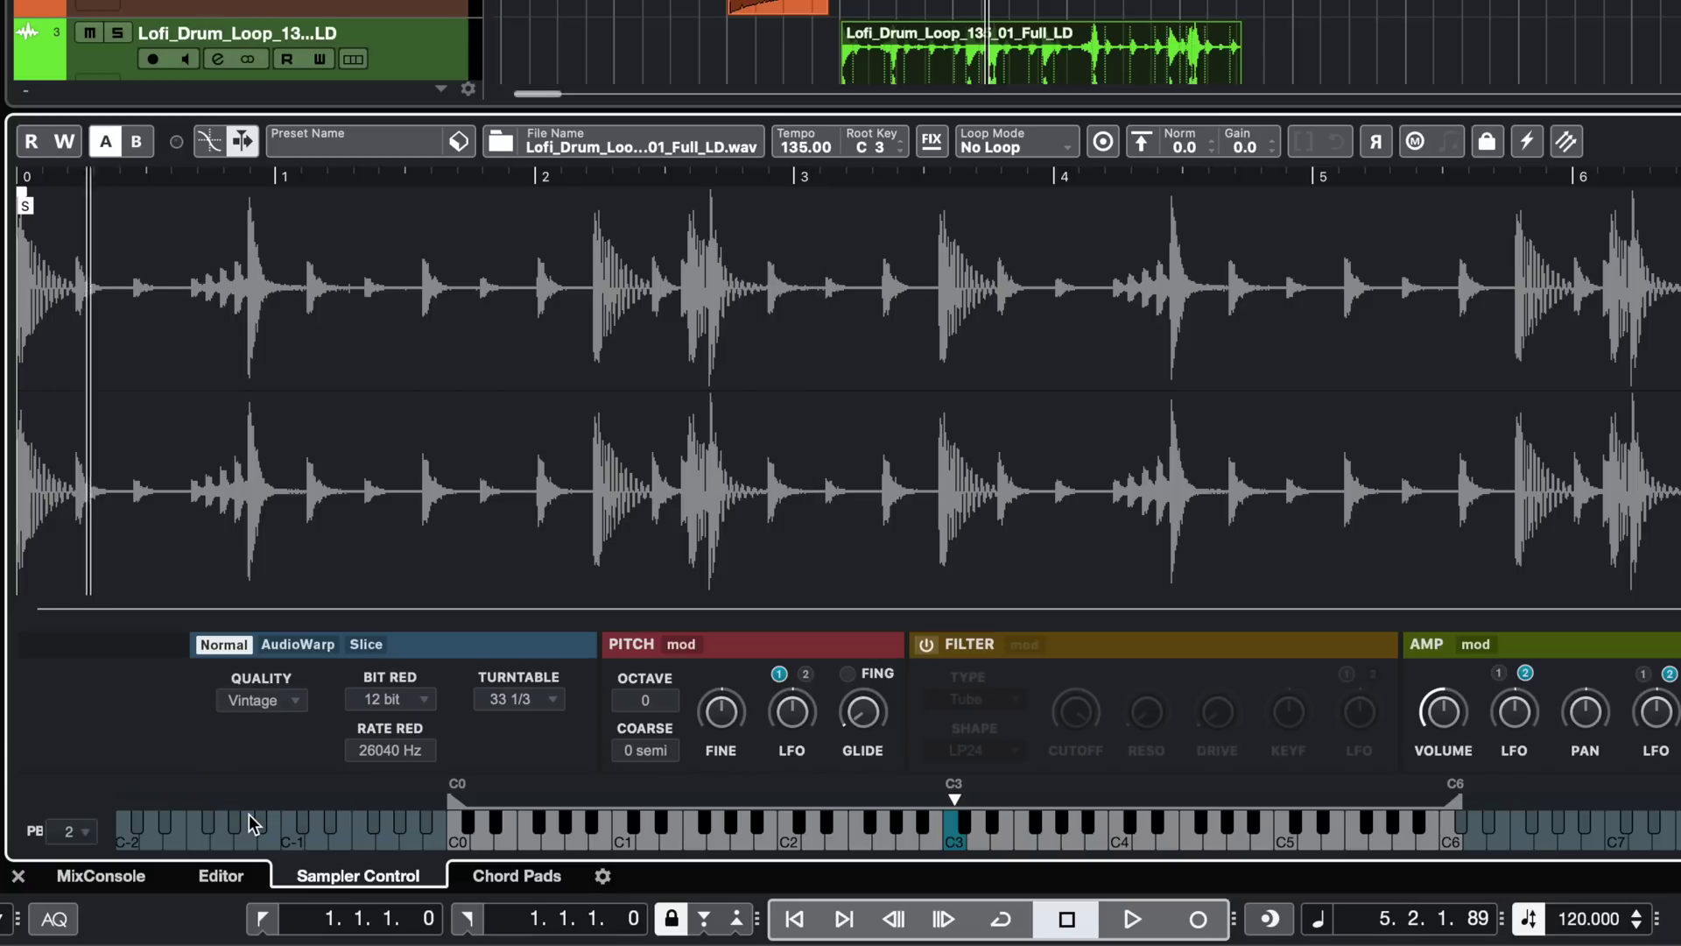
click(427, 701)
click(419, 680)
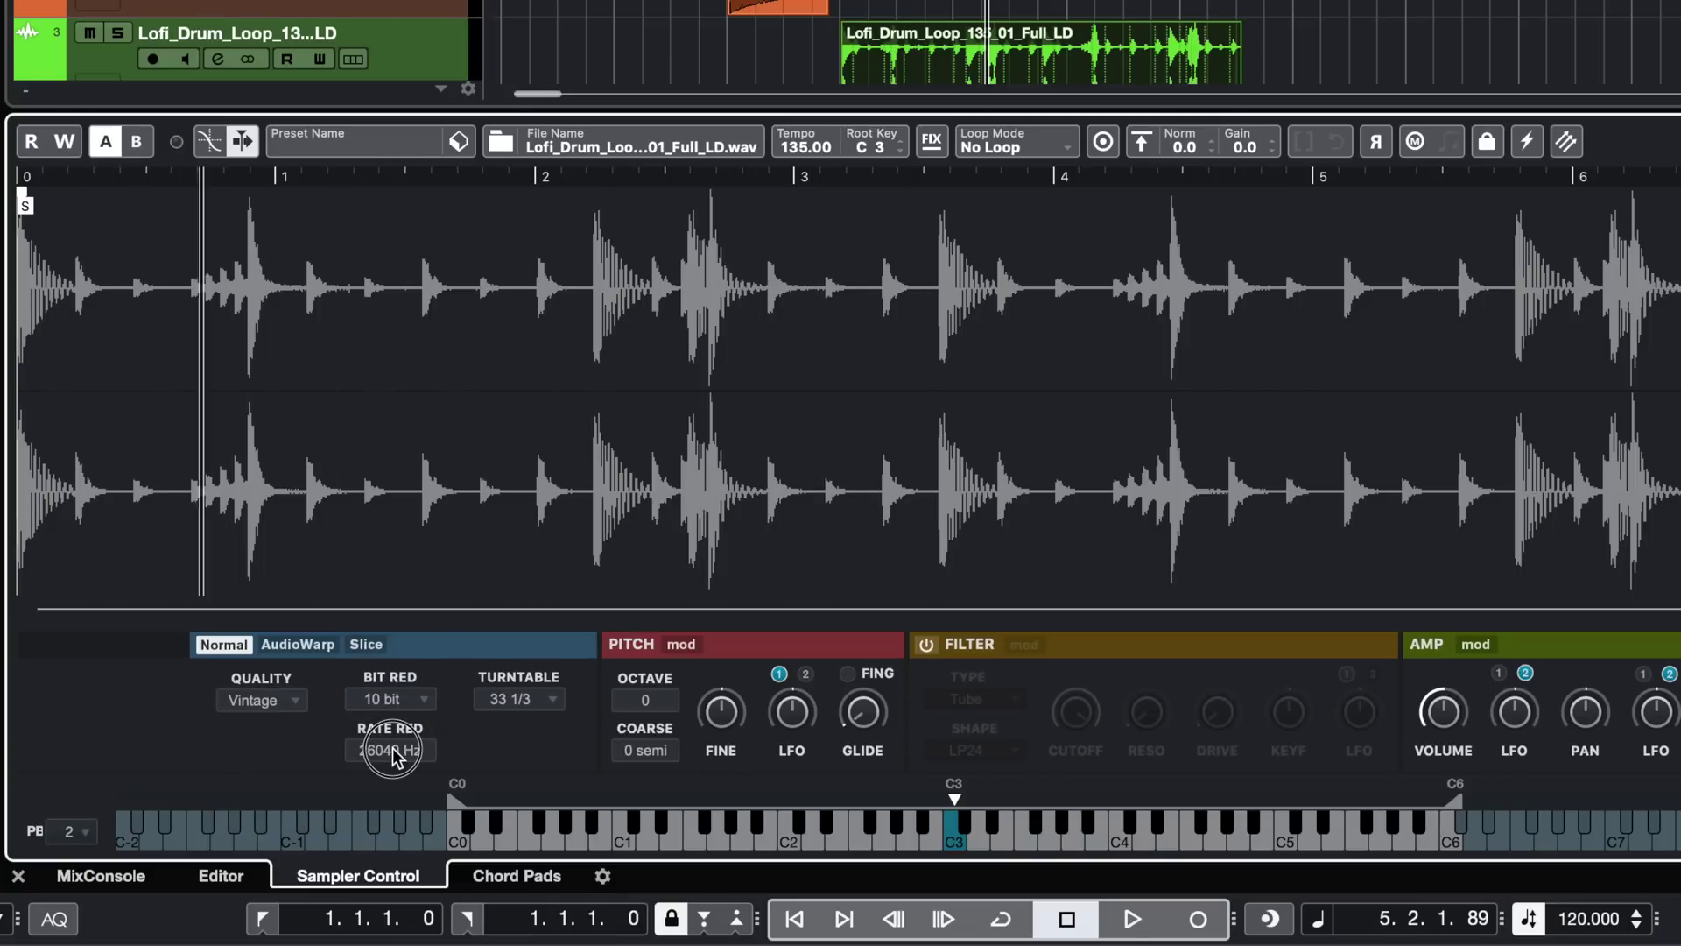
Set the rate reduction to 26000 Hz and try turntable speed 45 before choosing 78
drag(398, 769, 404, 916)
click(526, 699)
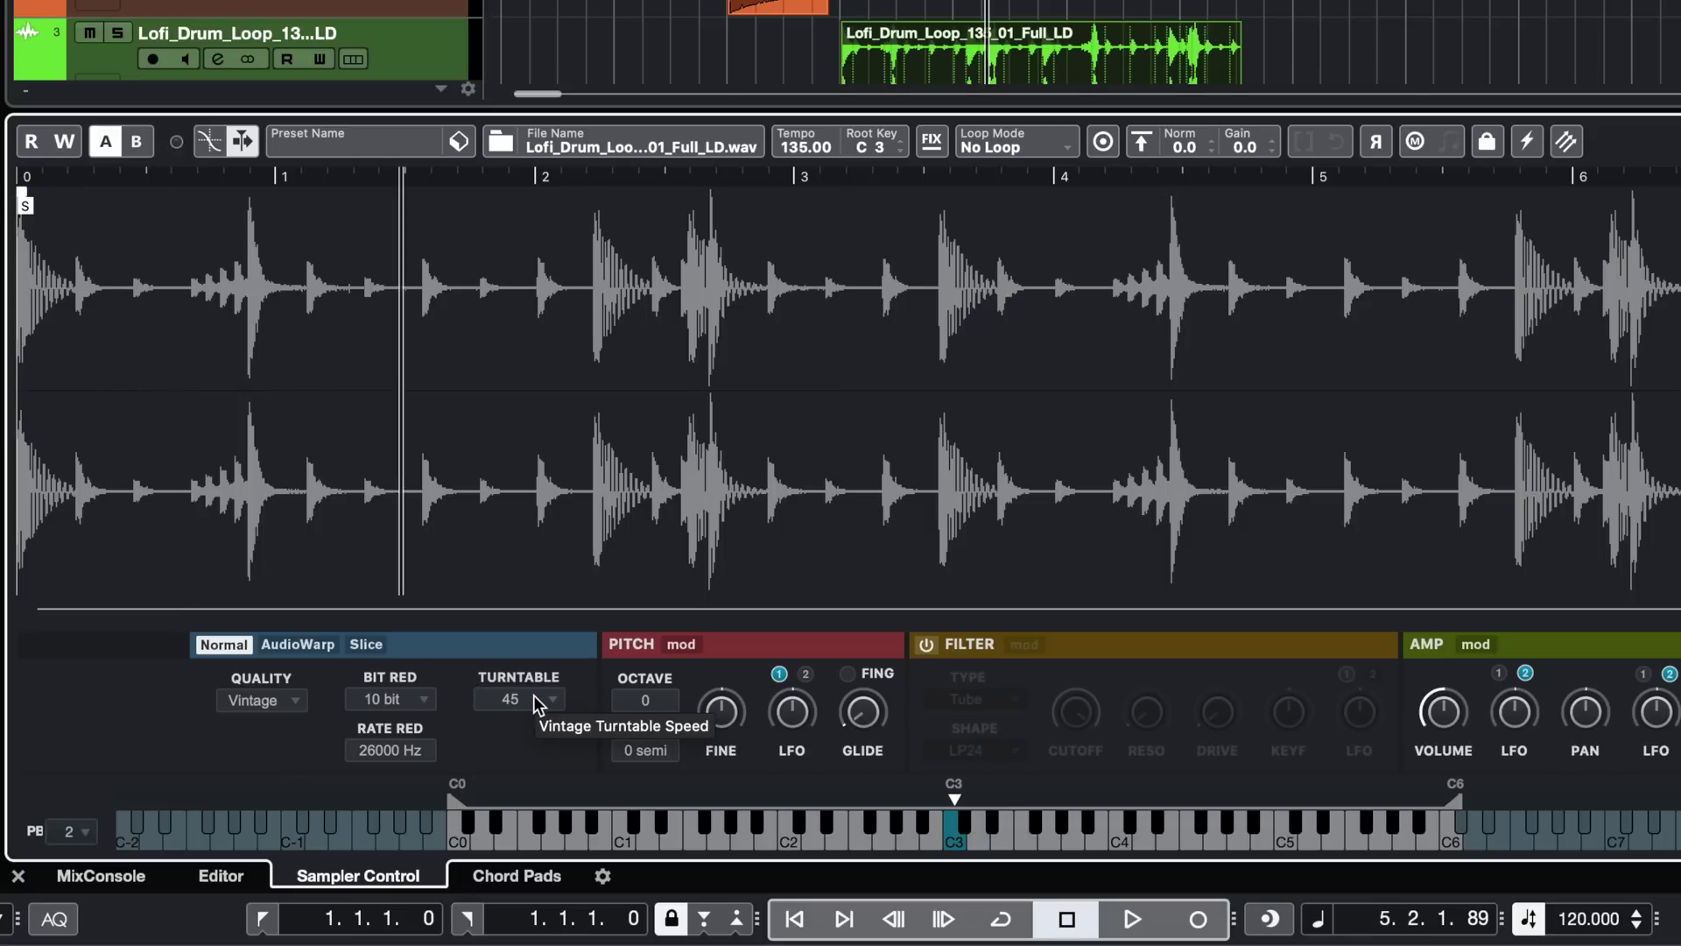
click(534, 705)
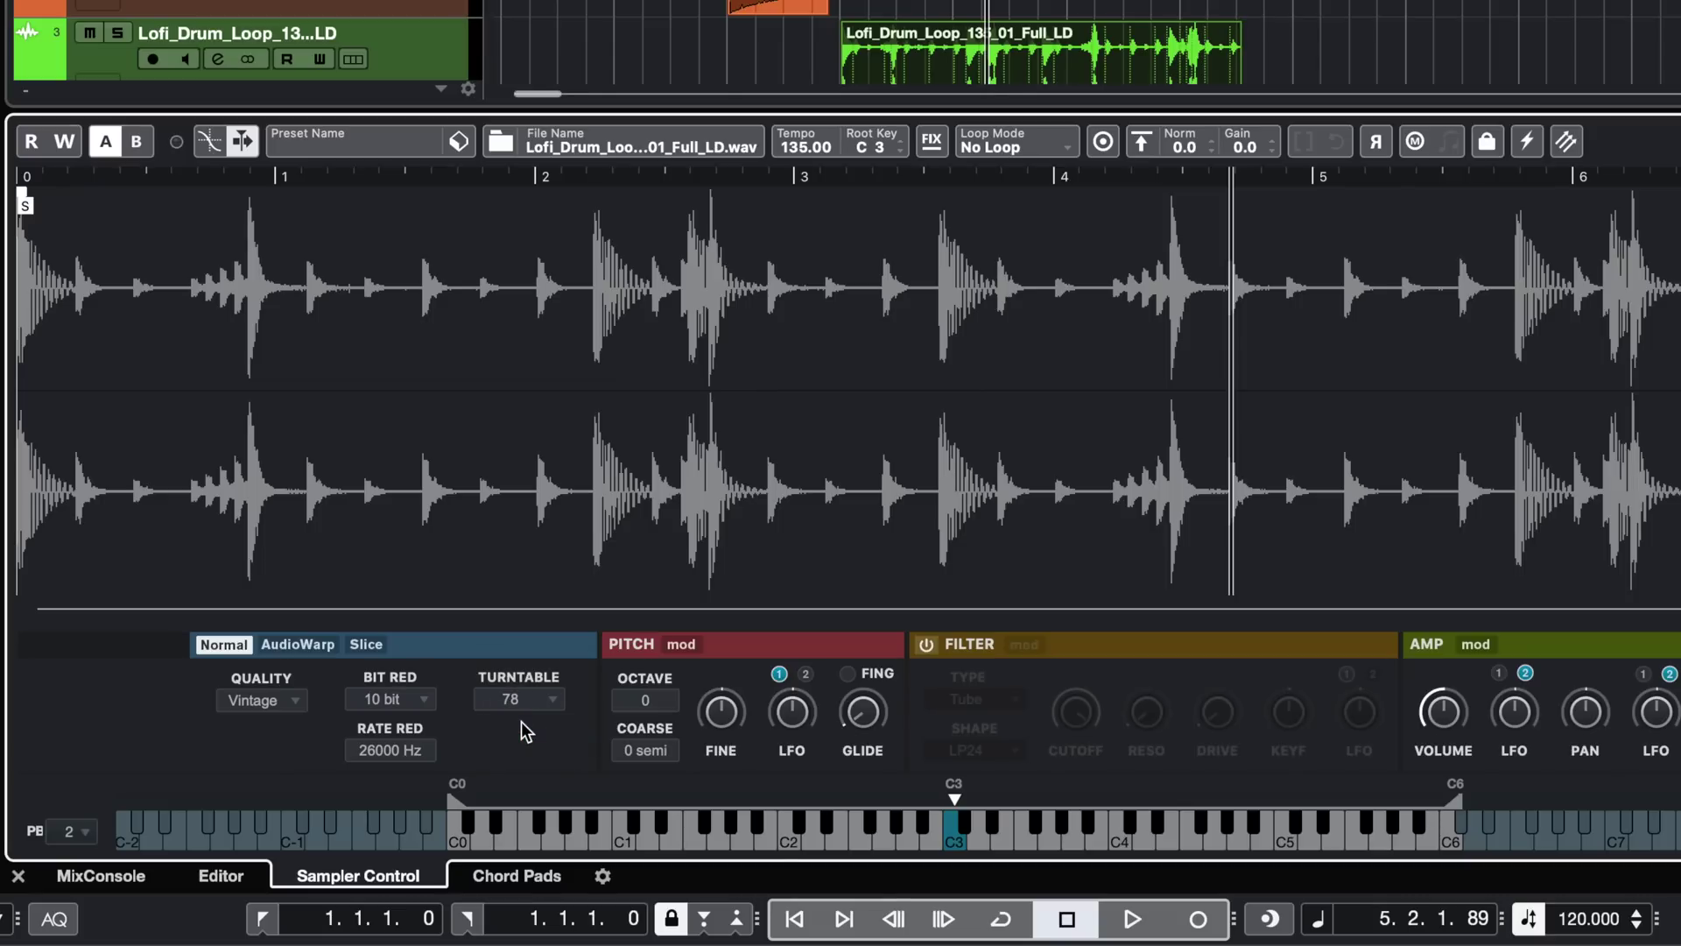
Set the bit reduction to 8 bit and compare the Standard quality against Vintage on the drum loop
click(405, 698)
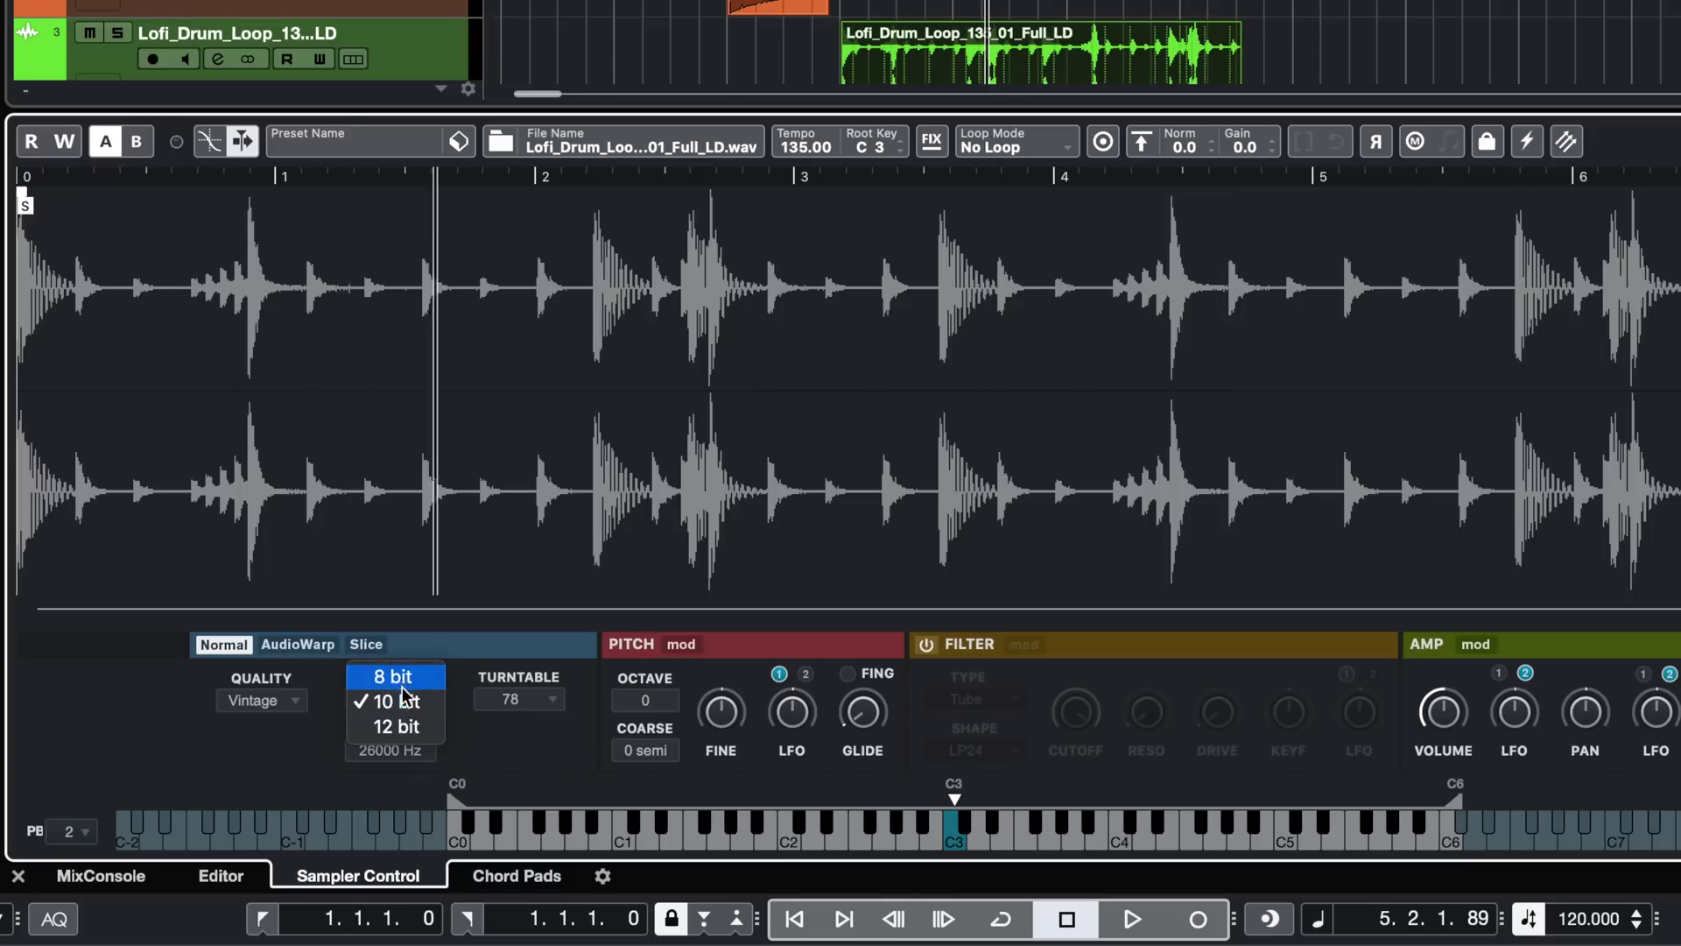
click(407, 687)
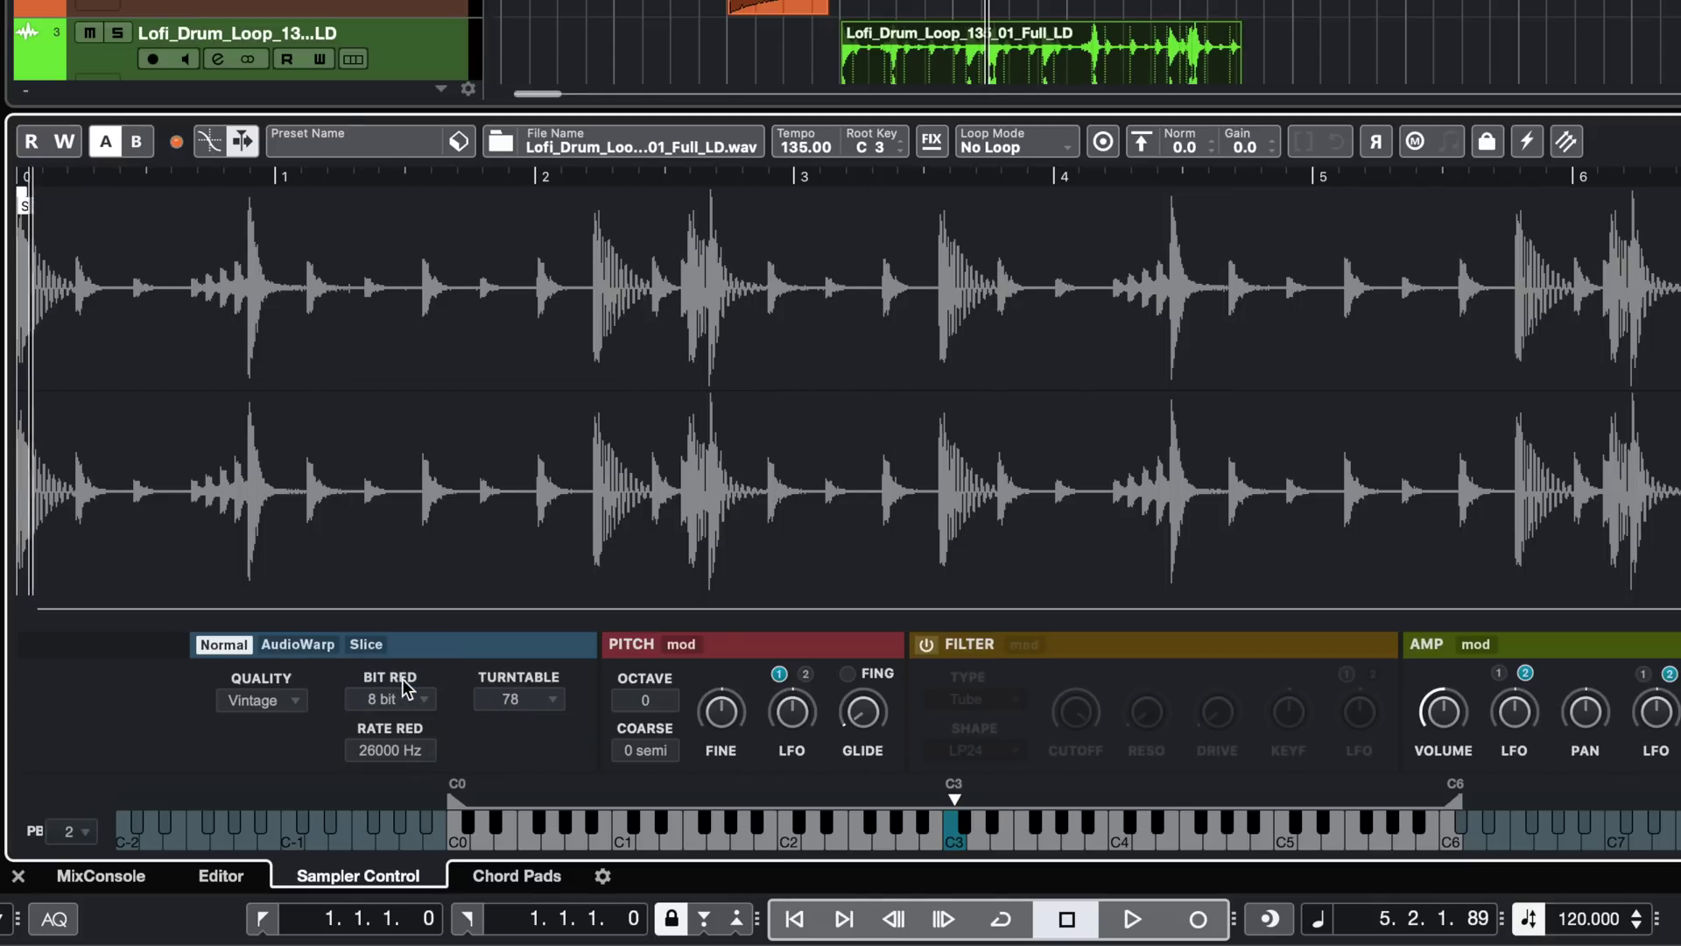
click(272, 713)
click(303, 613)
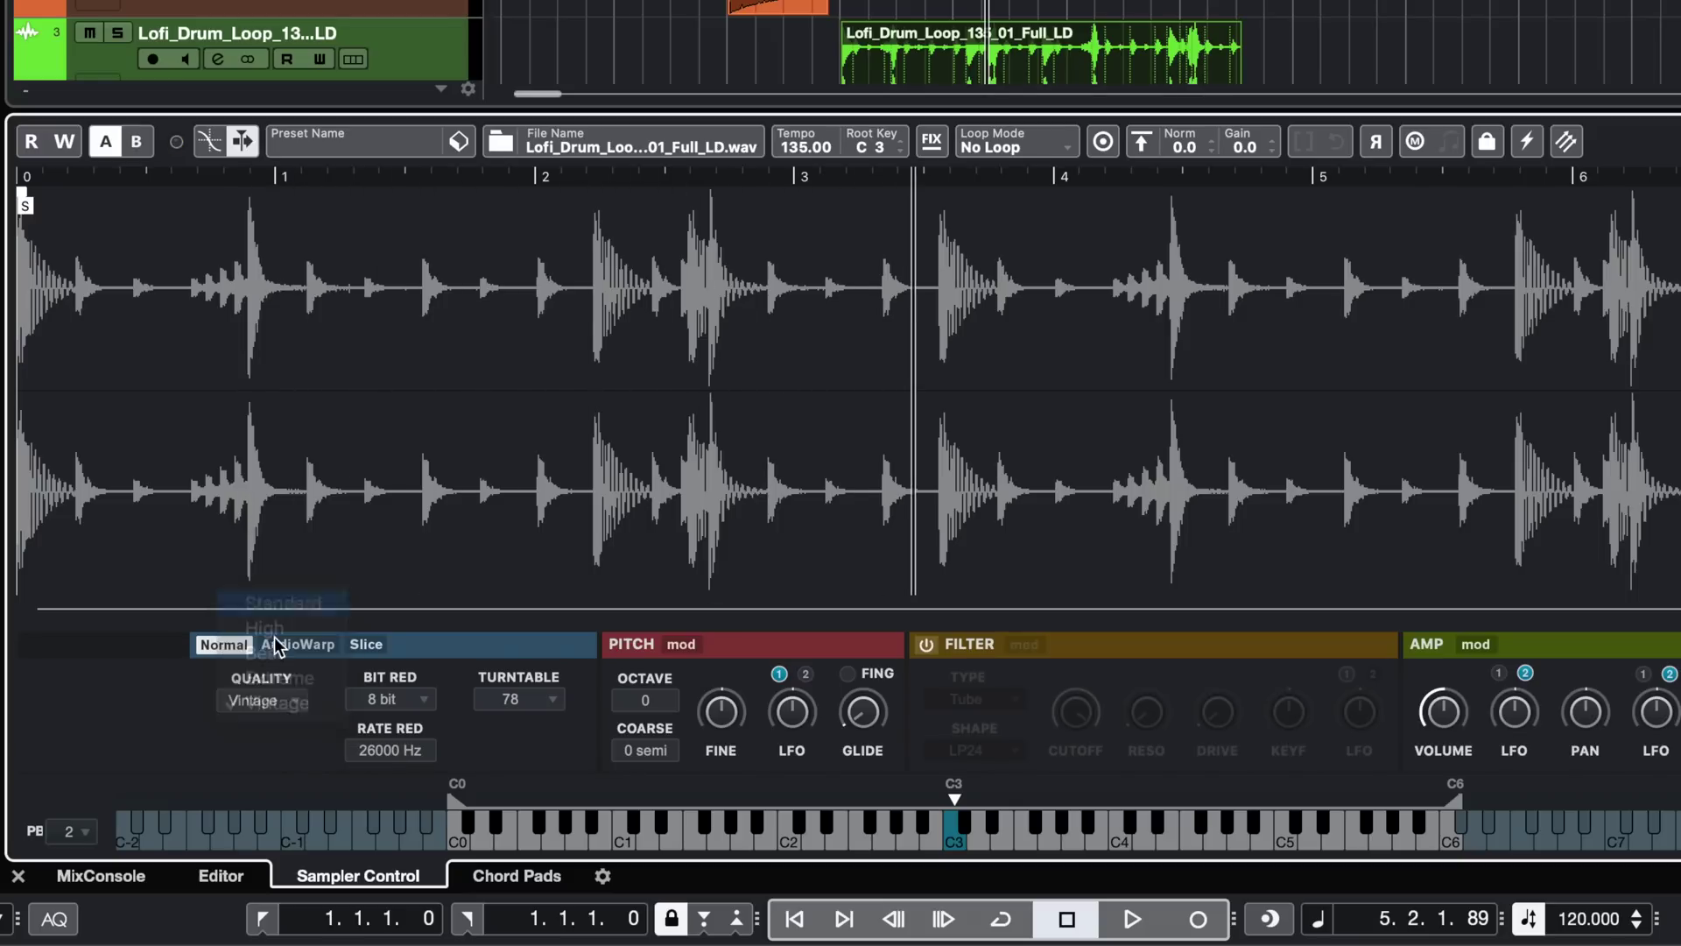
click(273, 711)
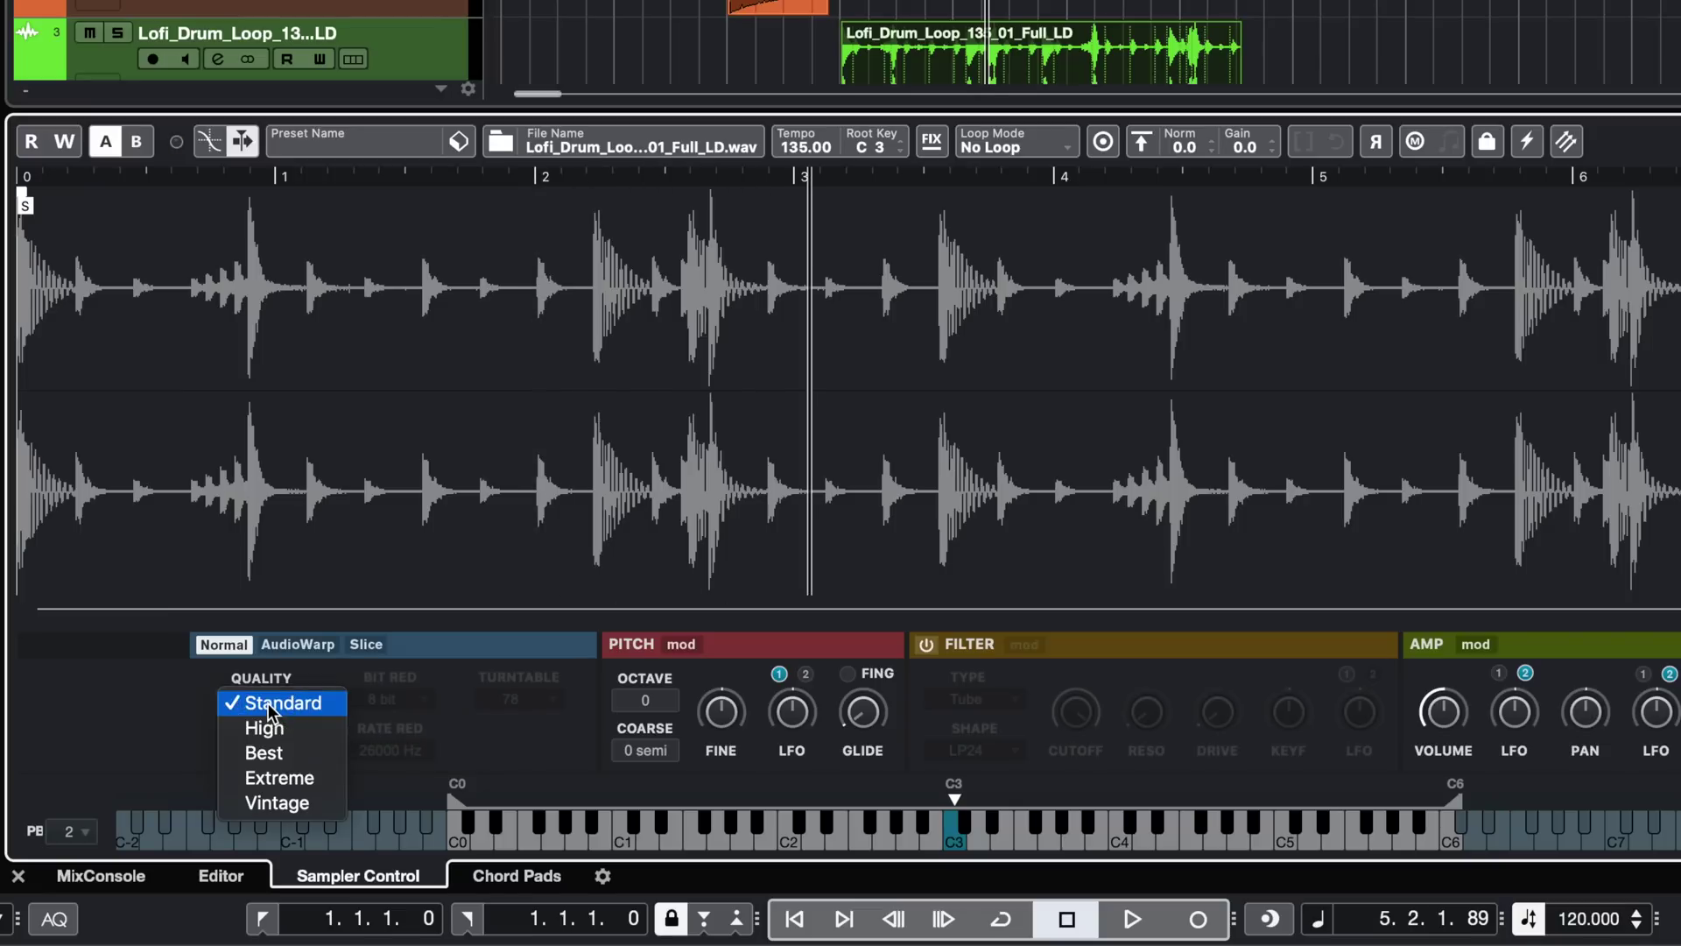
click(260, 804)
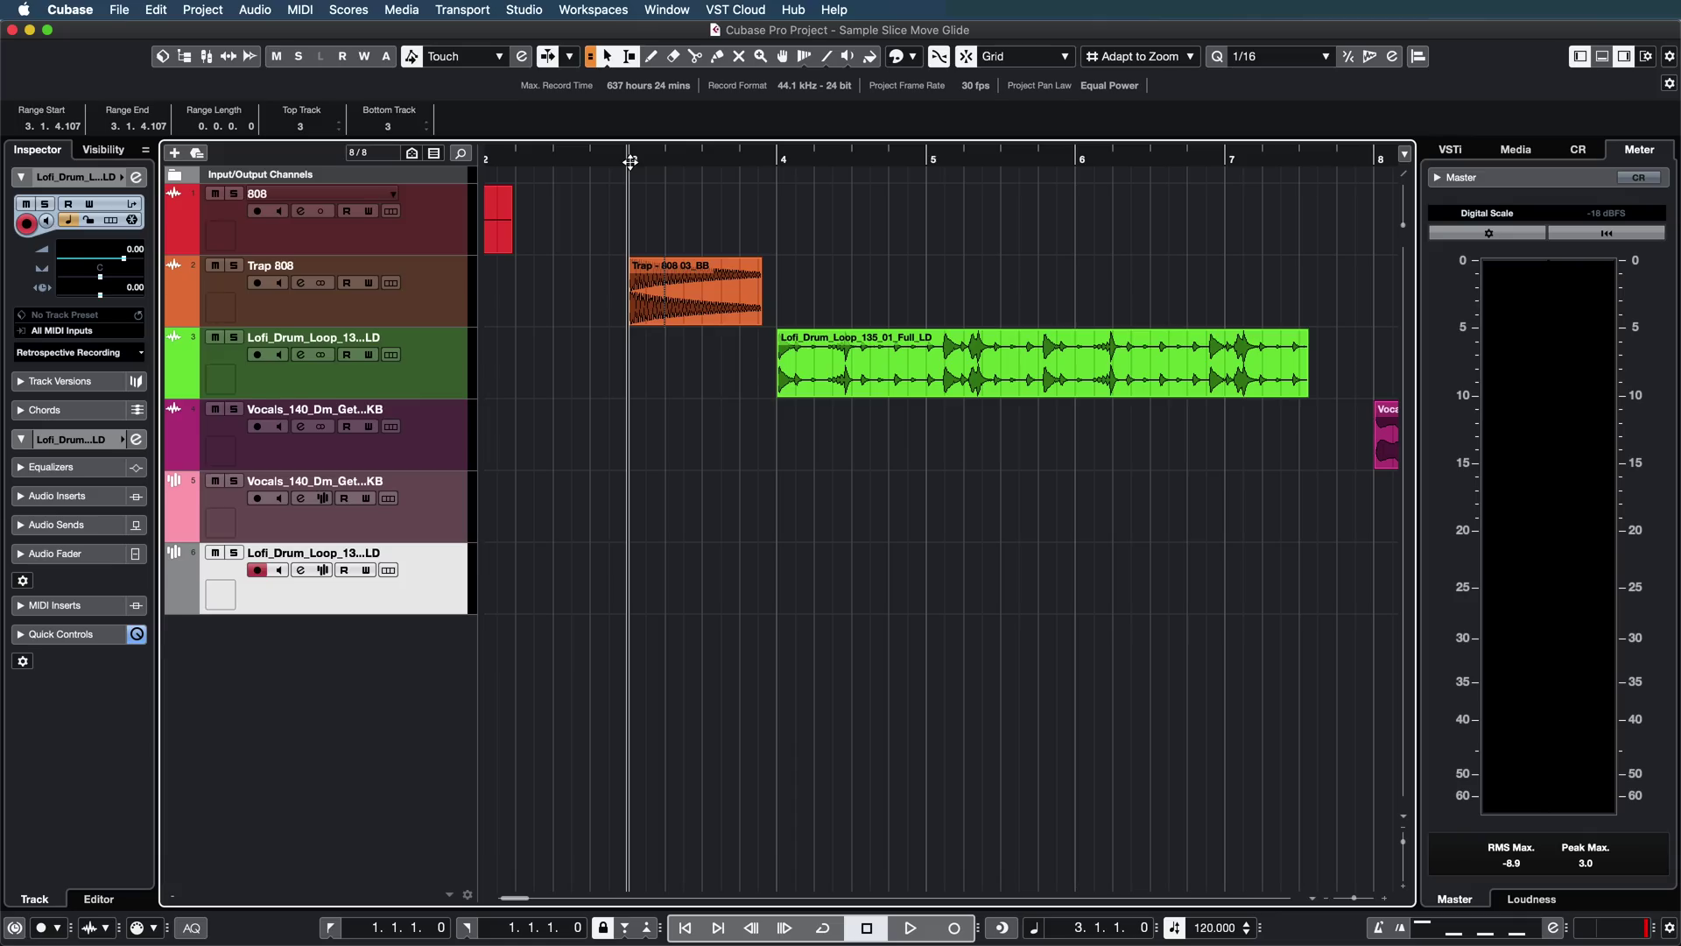
Audition the Trap 808 clip from bar 3 and load it into Sampler Control as a new sampler track
key(space)
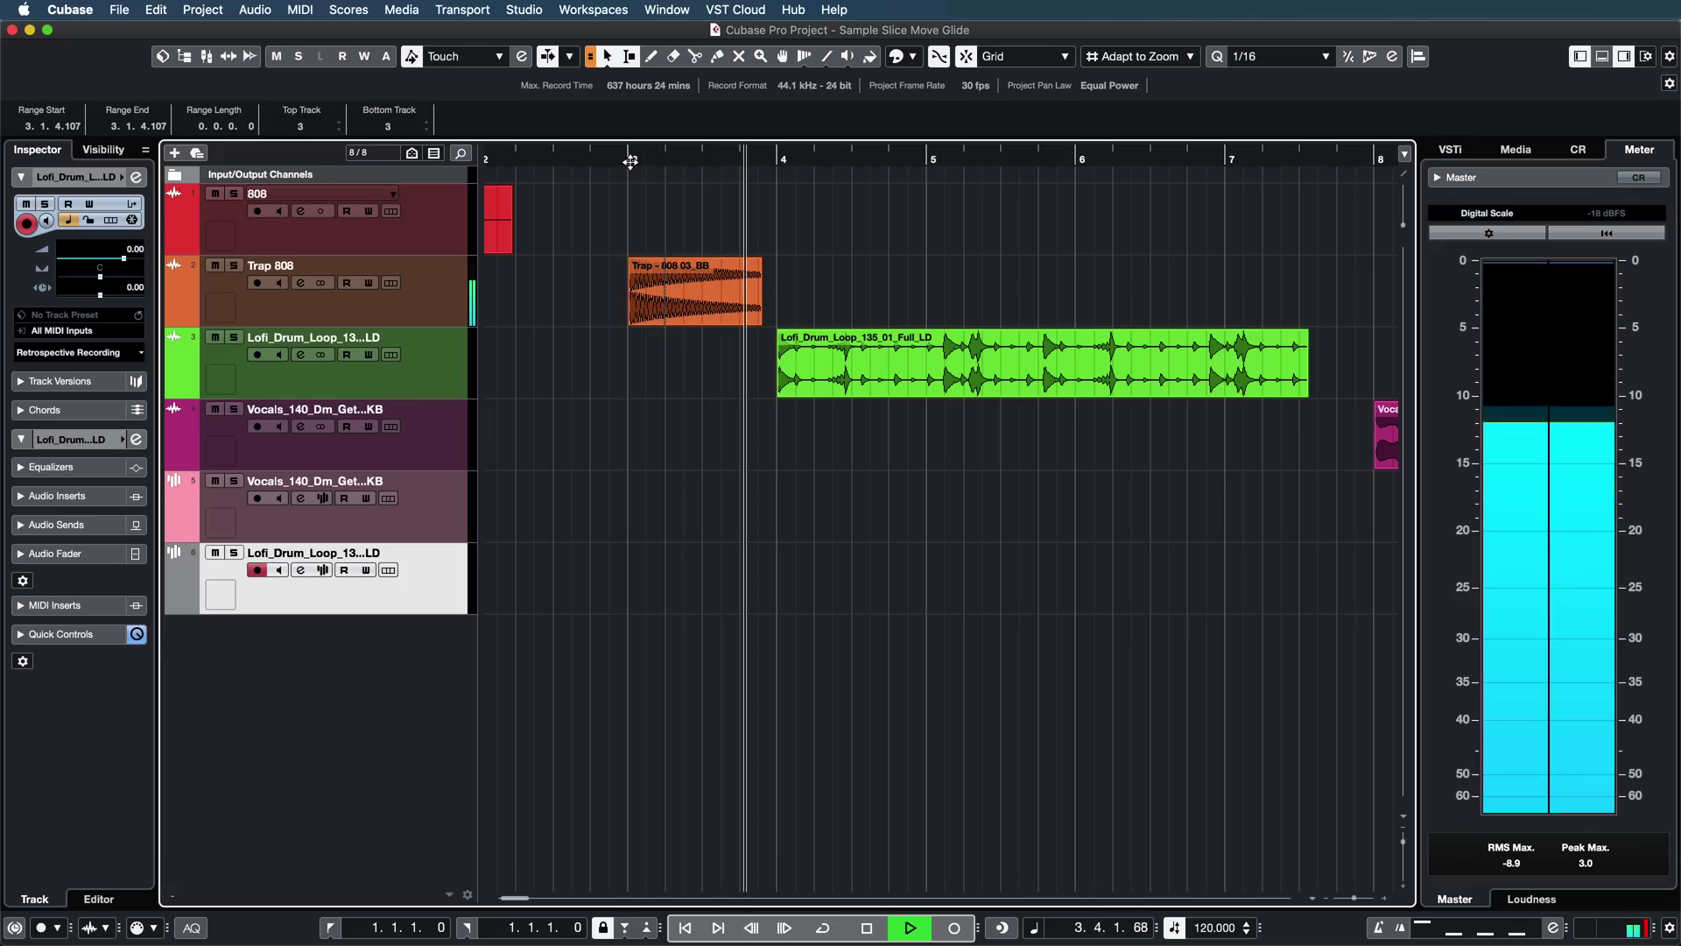
key(space)
click(451, 311)
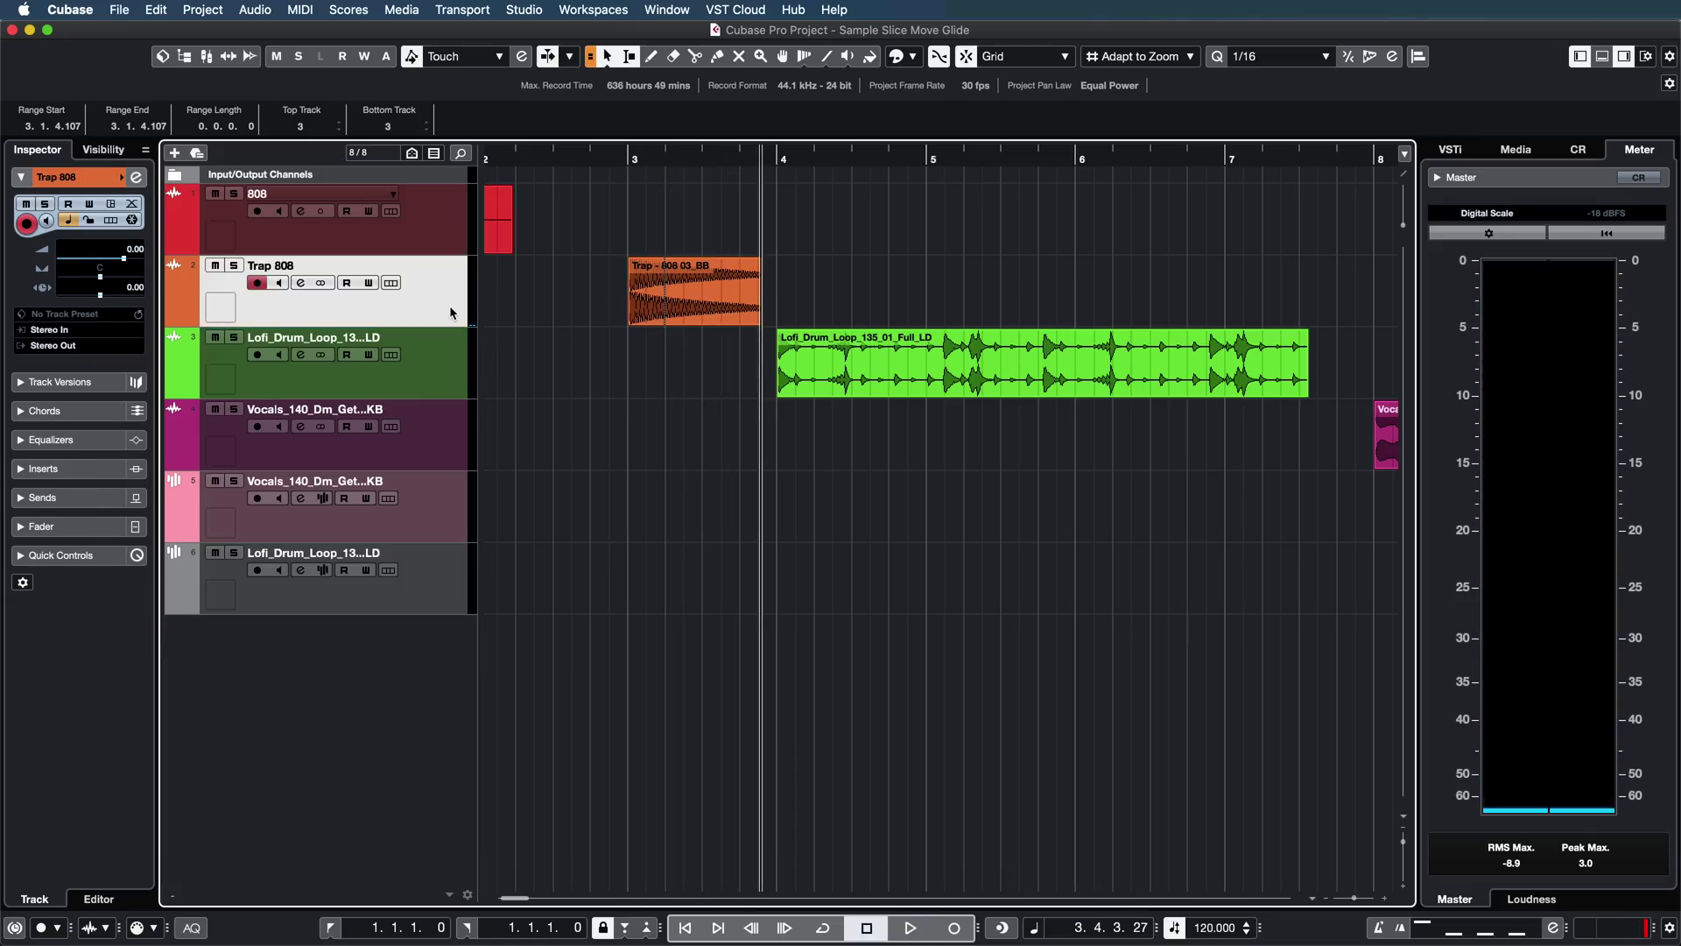
click(1602, 58)
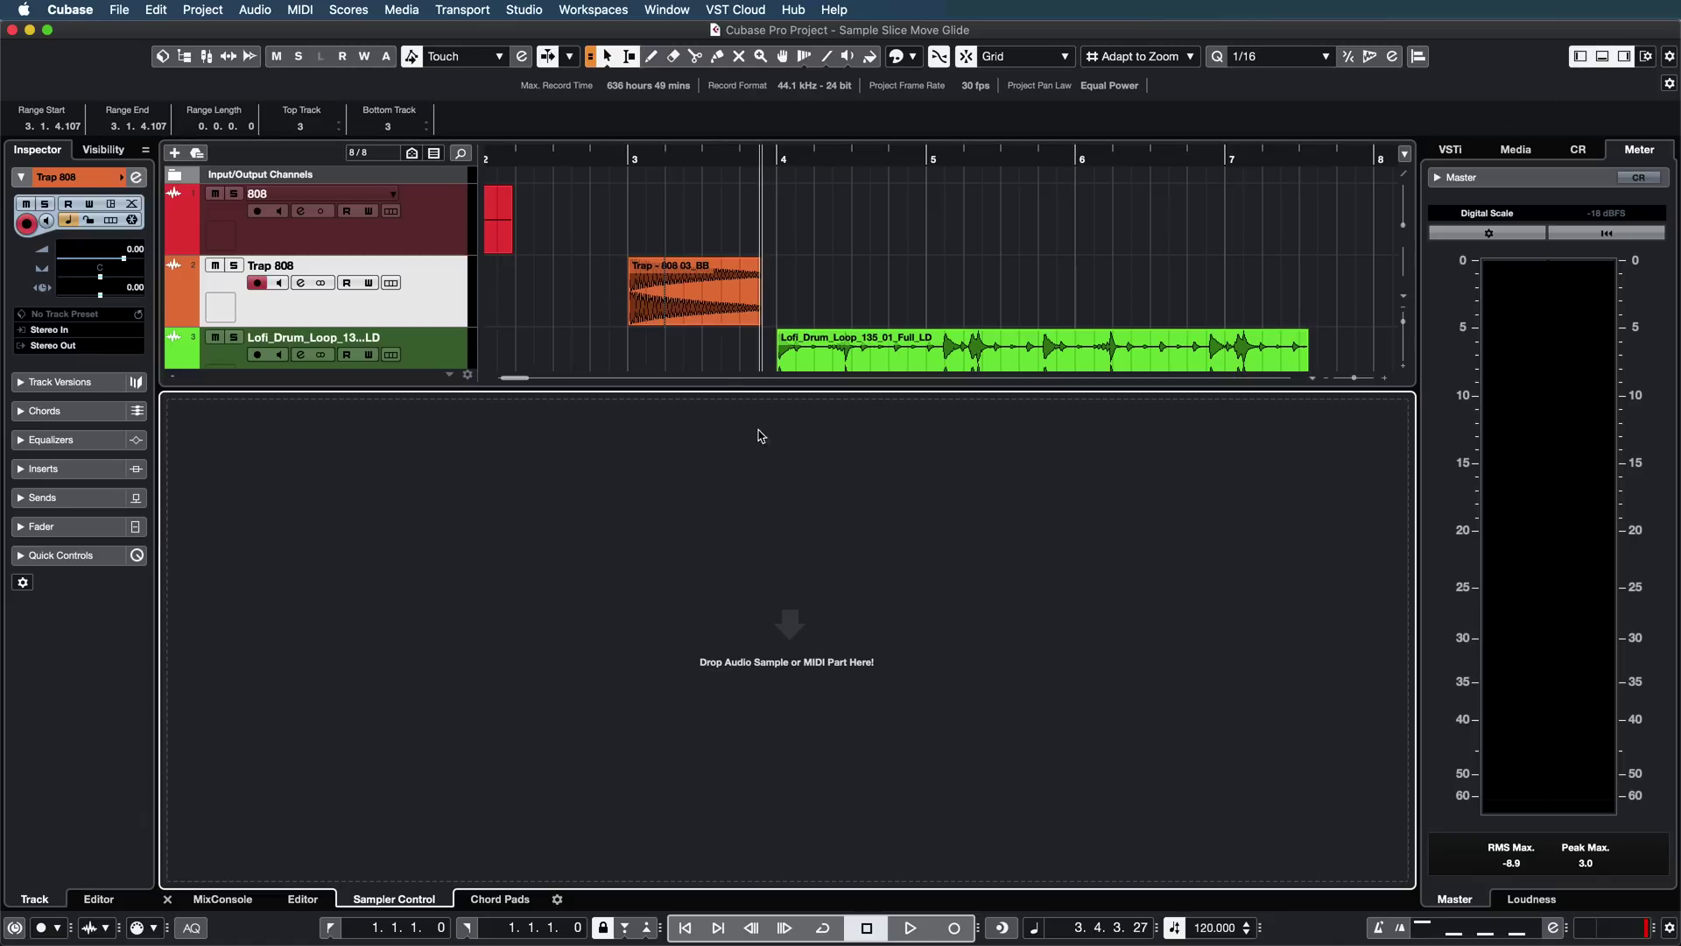
drag(657, 317, 621, 727)
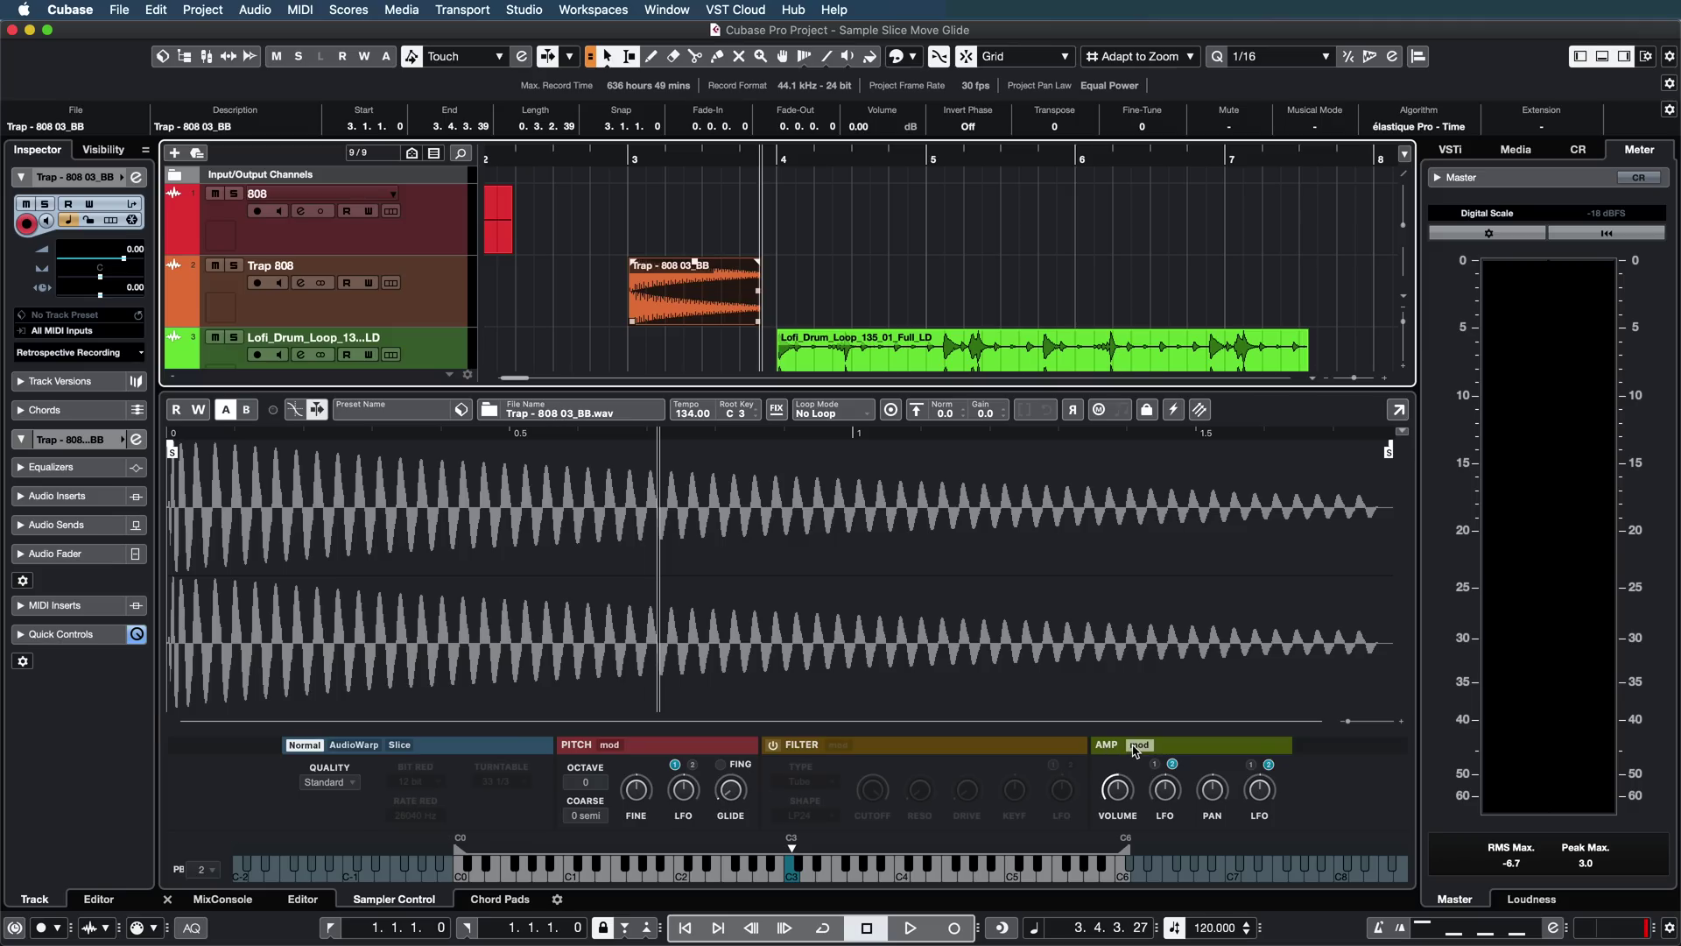
Inspect the 808 sample's amp envelope and return to the waveform view
click(1136, 747)
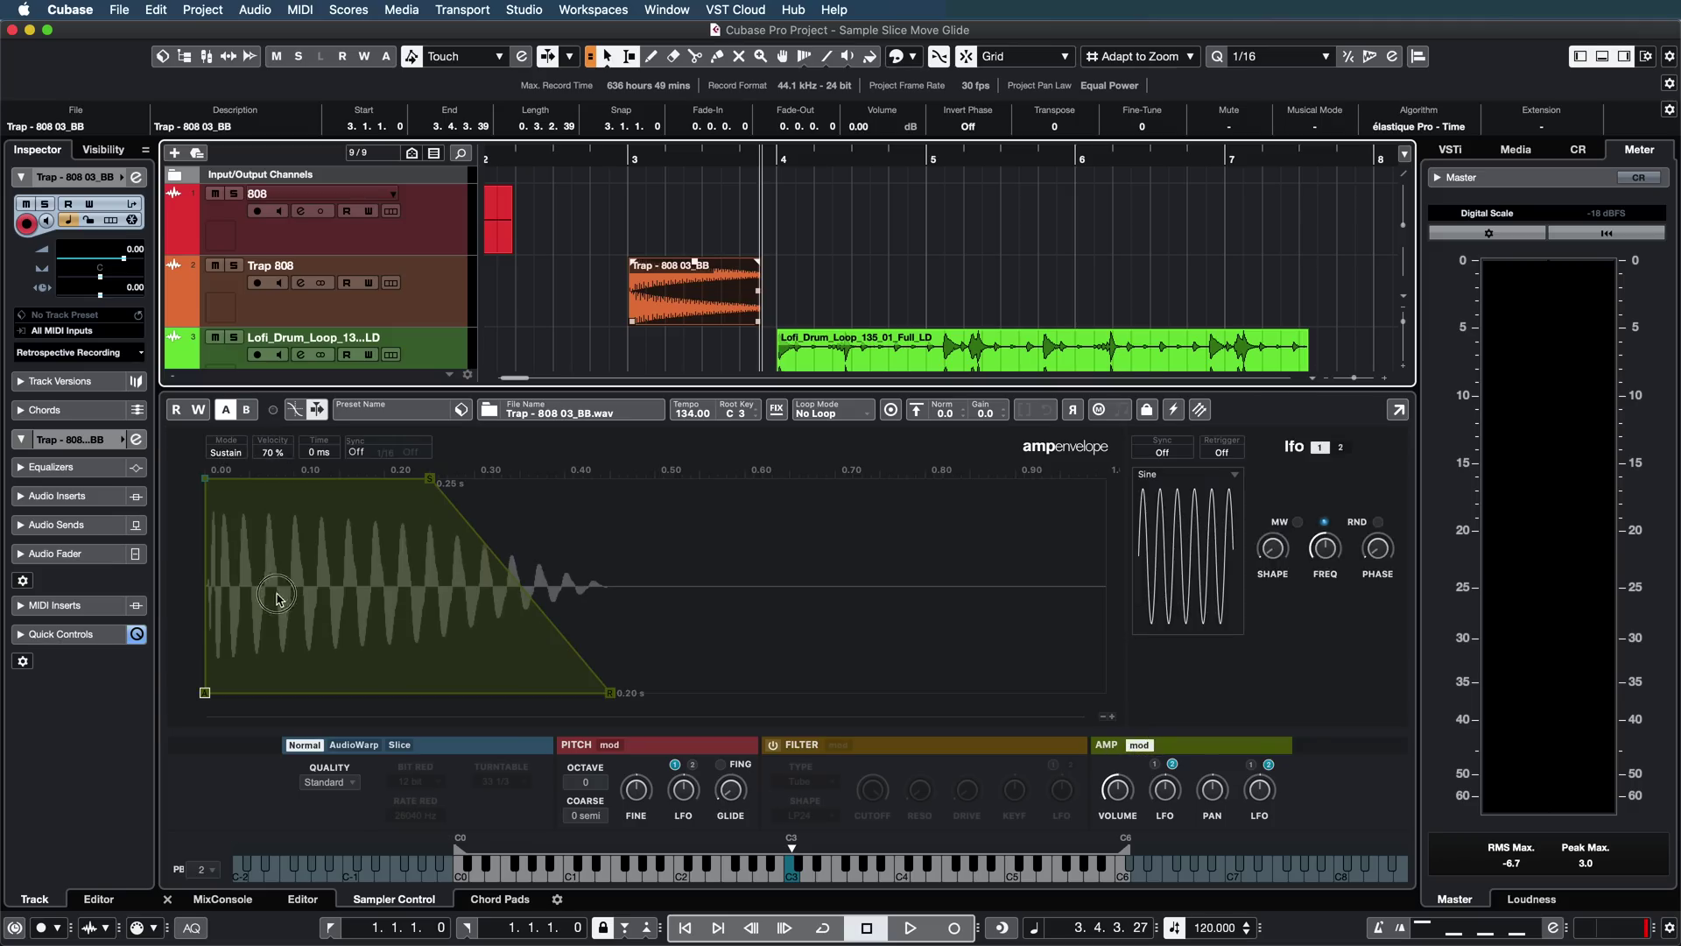
click(1139, 745)
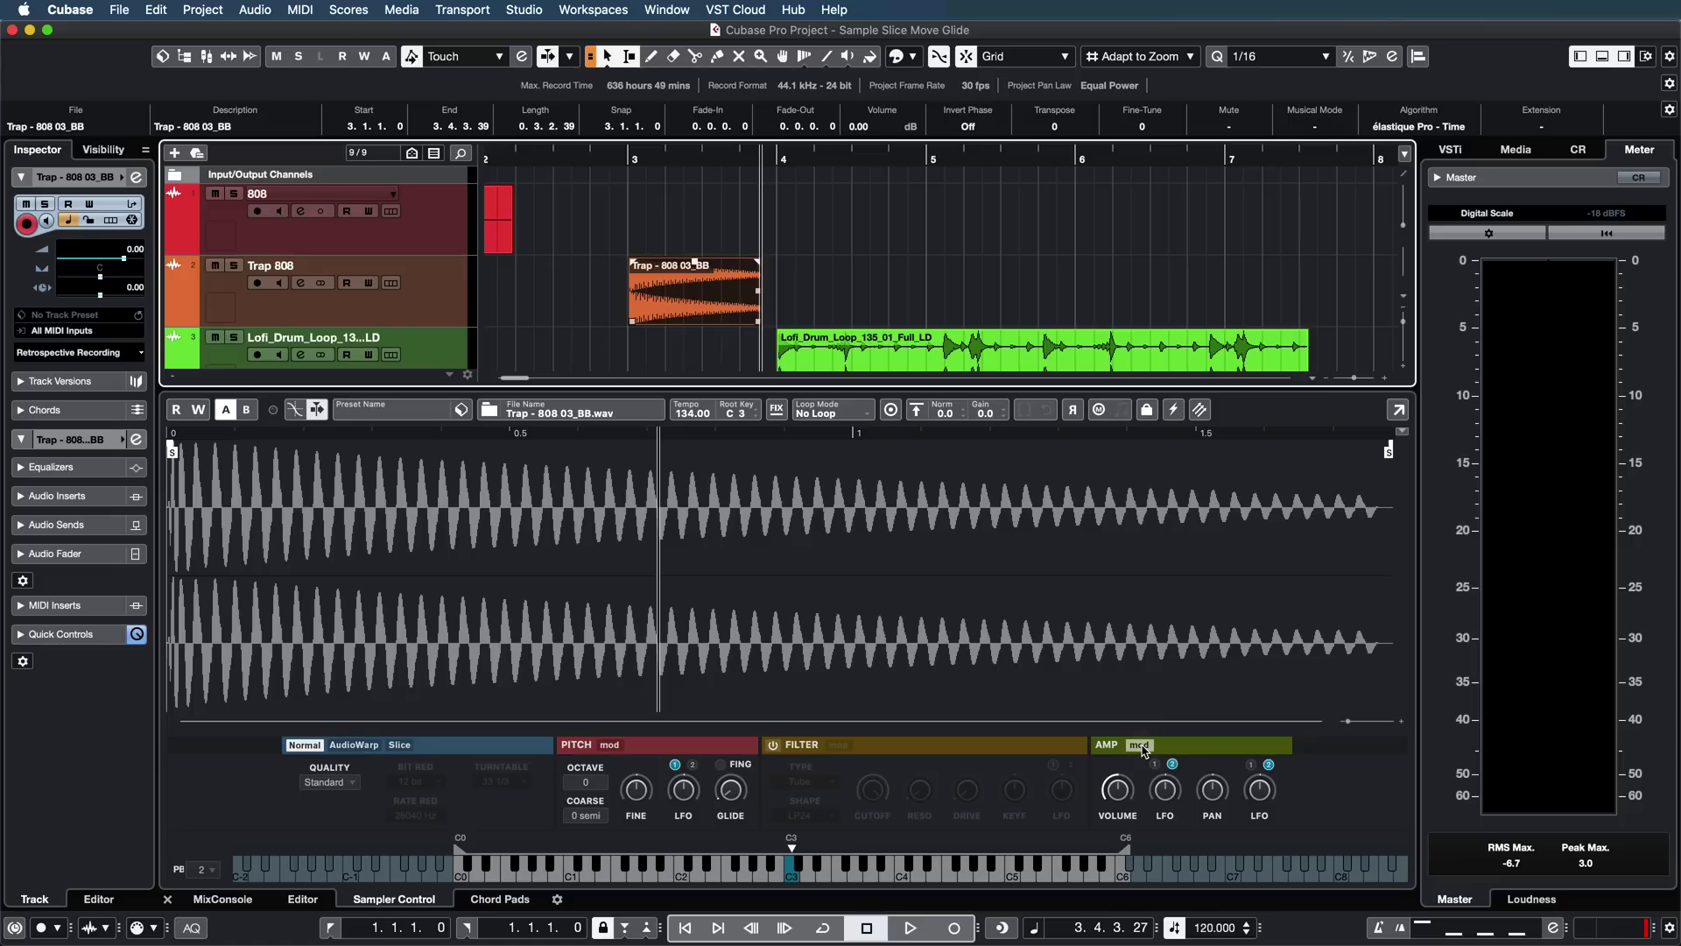
Make the 808 sampler monophonic with fingered glide and adjust the drive of its Tube filter
click(1096, 409)
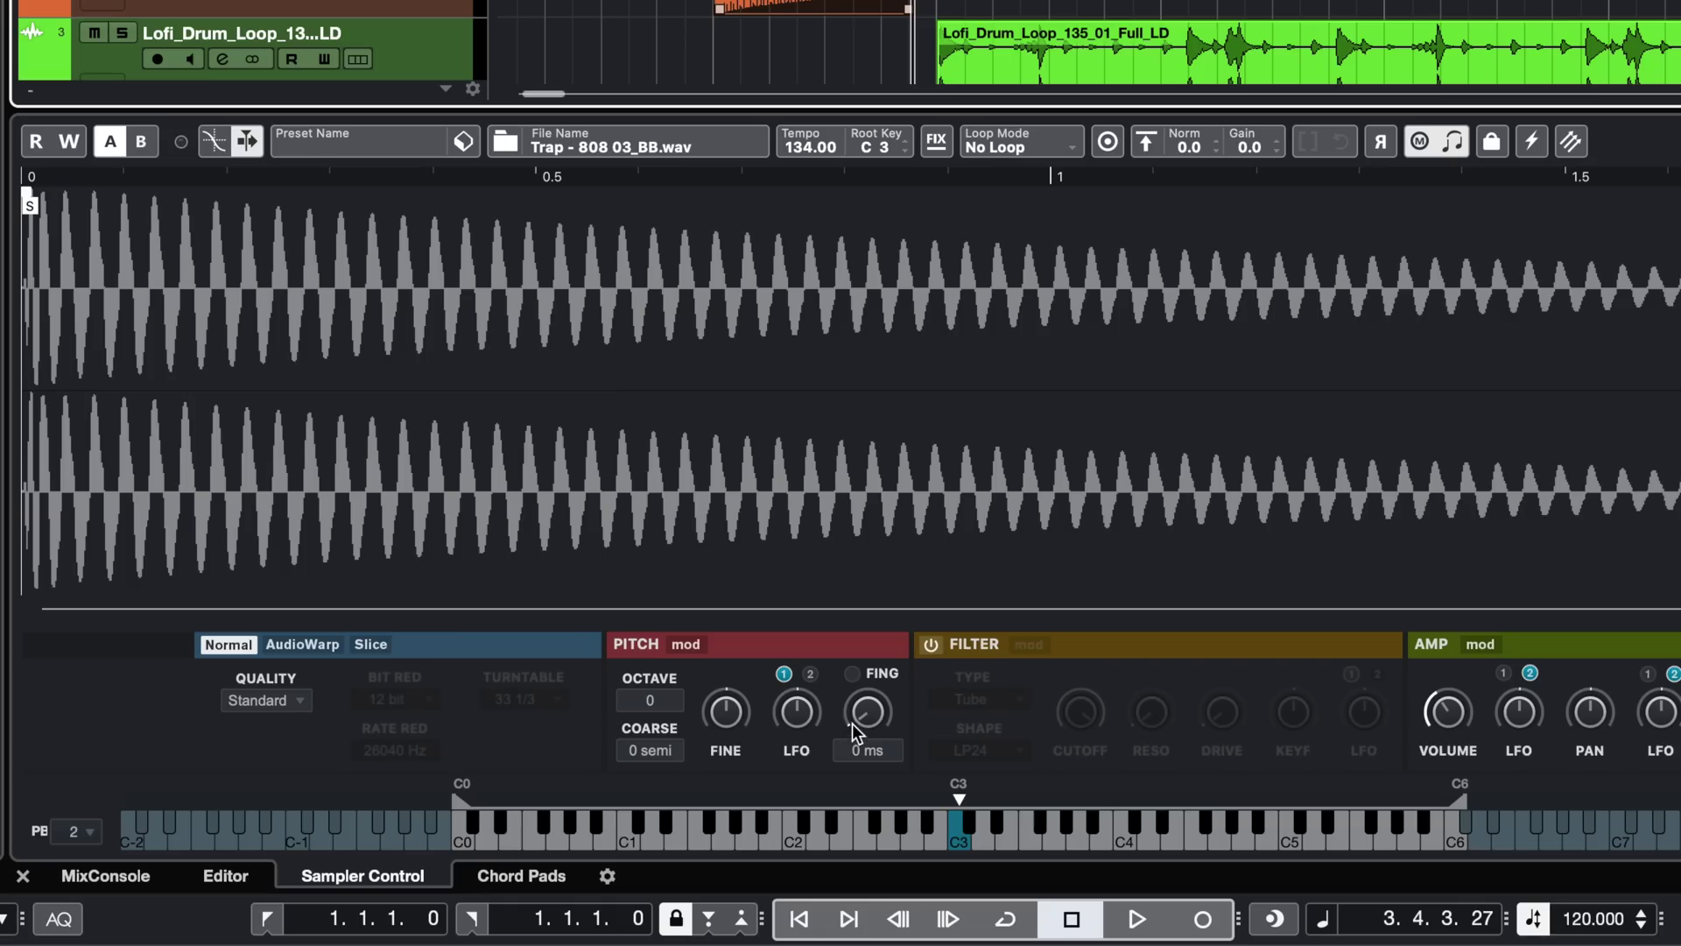
drag(865, 717, 863, 701)
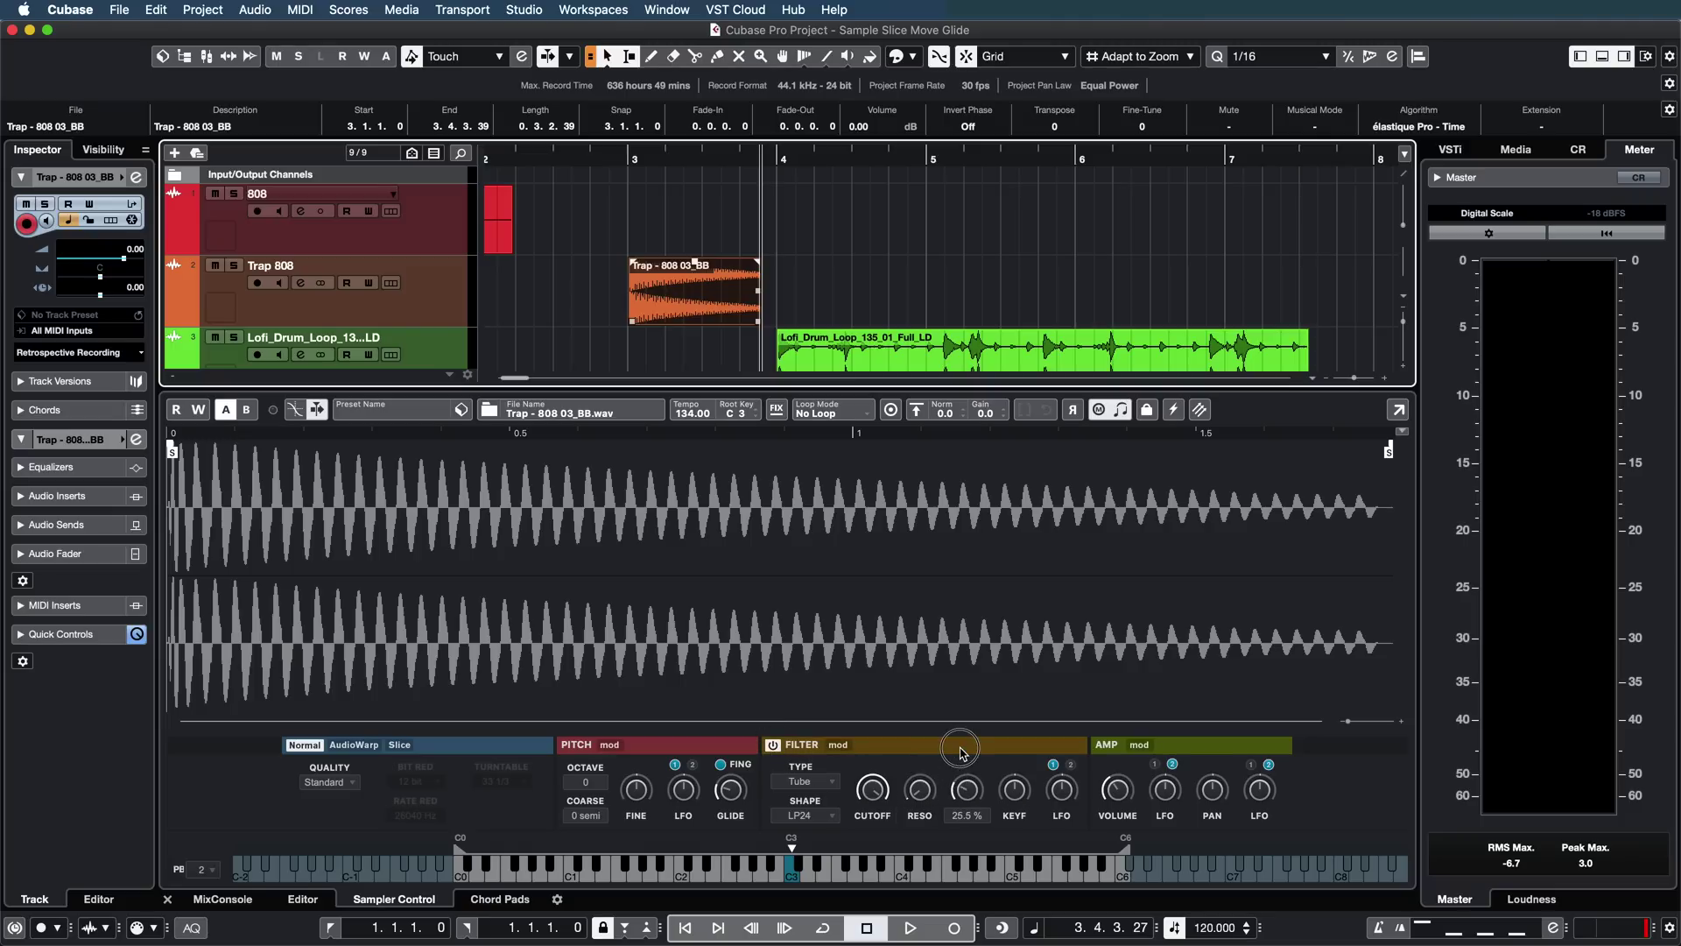
drag(960, 755, 960, 750)
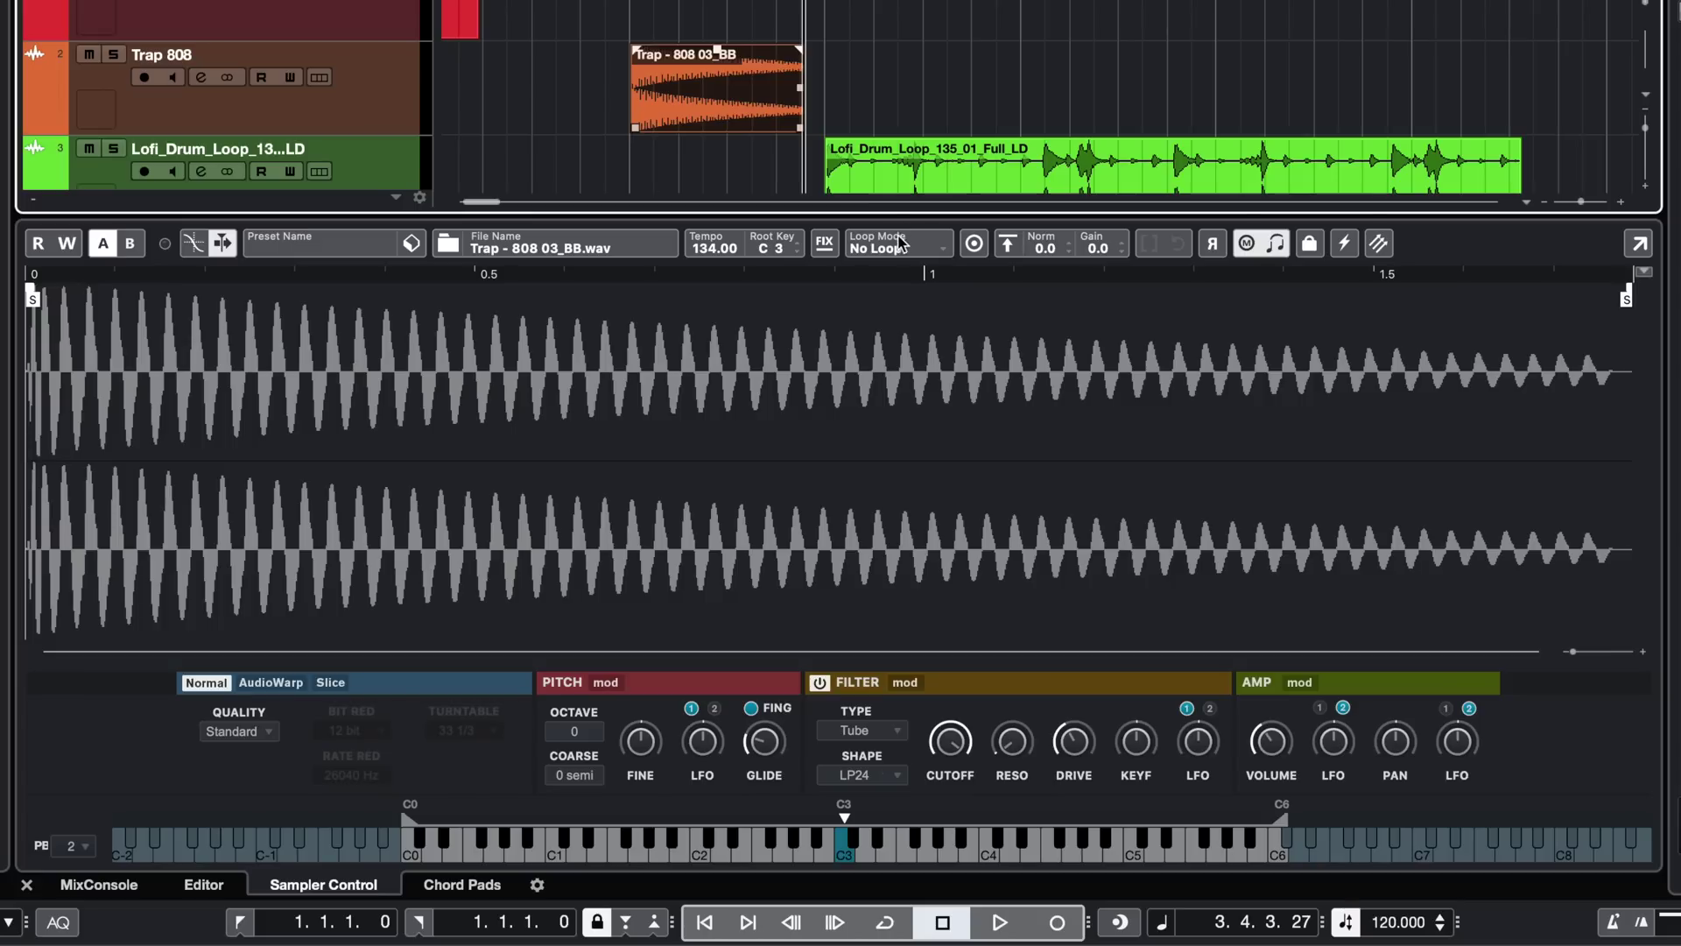
Set the loop mode to Continuous, switch zero-crossing snap, and place a sustain loop from about 0.065 to 0.12 s
click(897, 245)
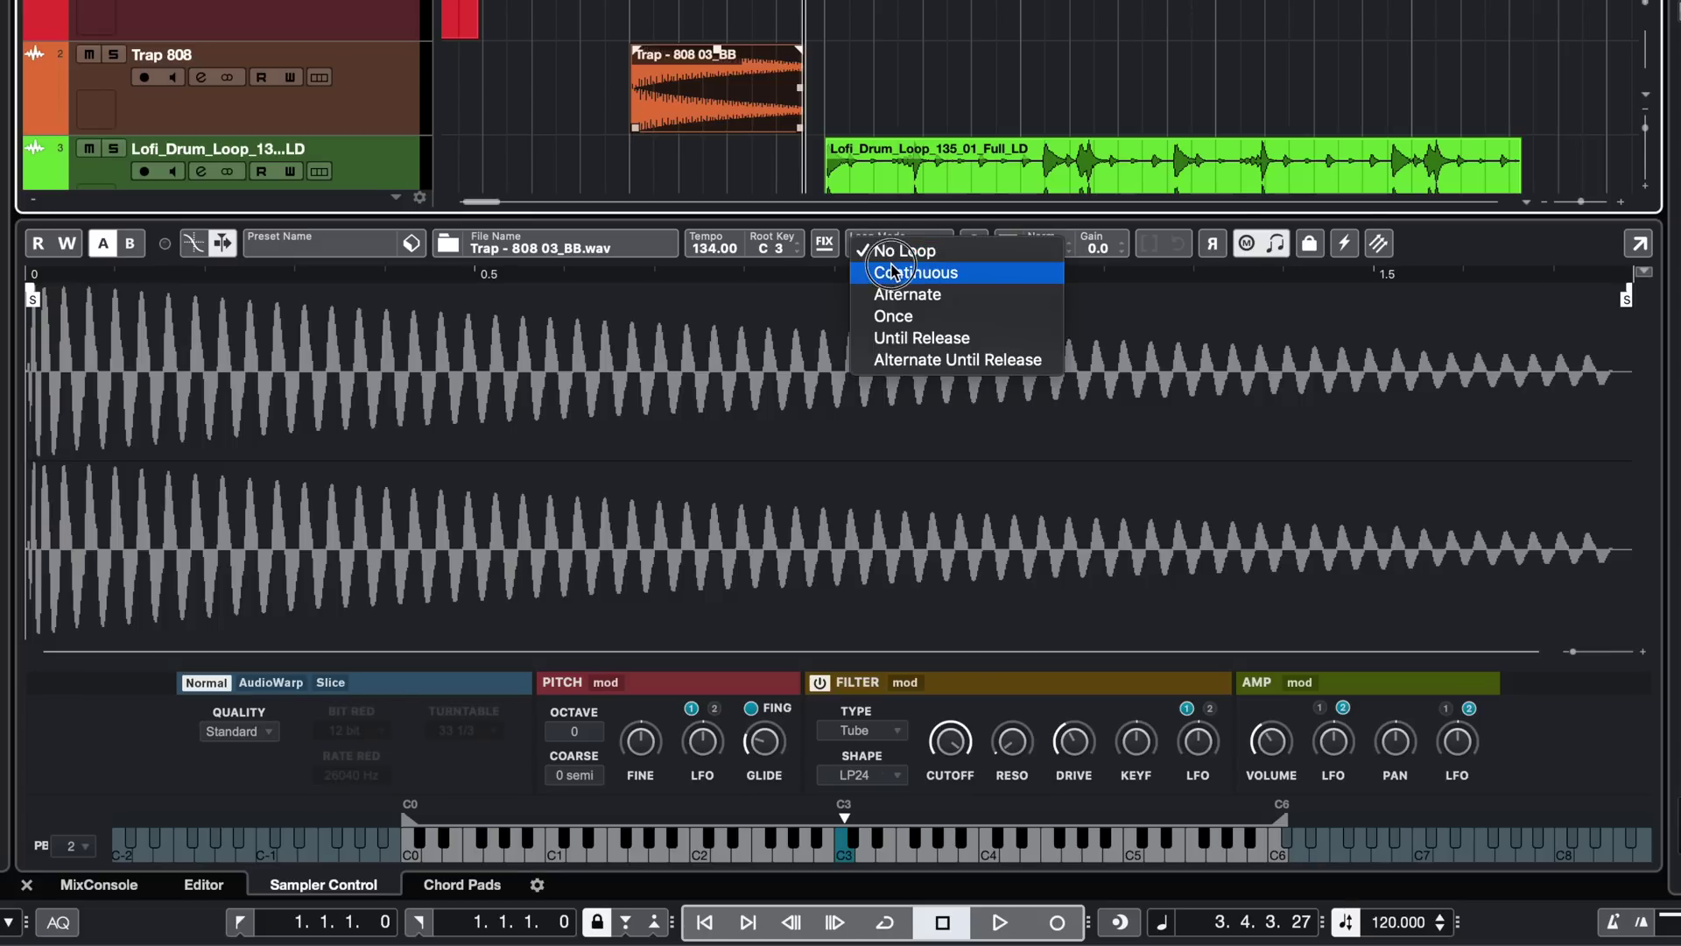
click(893, 270)
drag(32, 317, 85, 317)
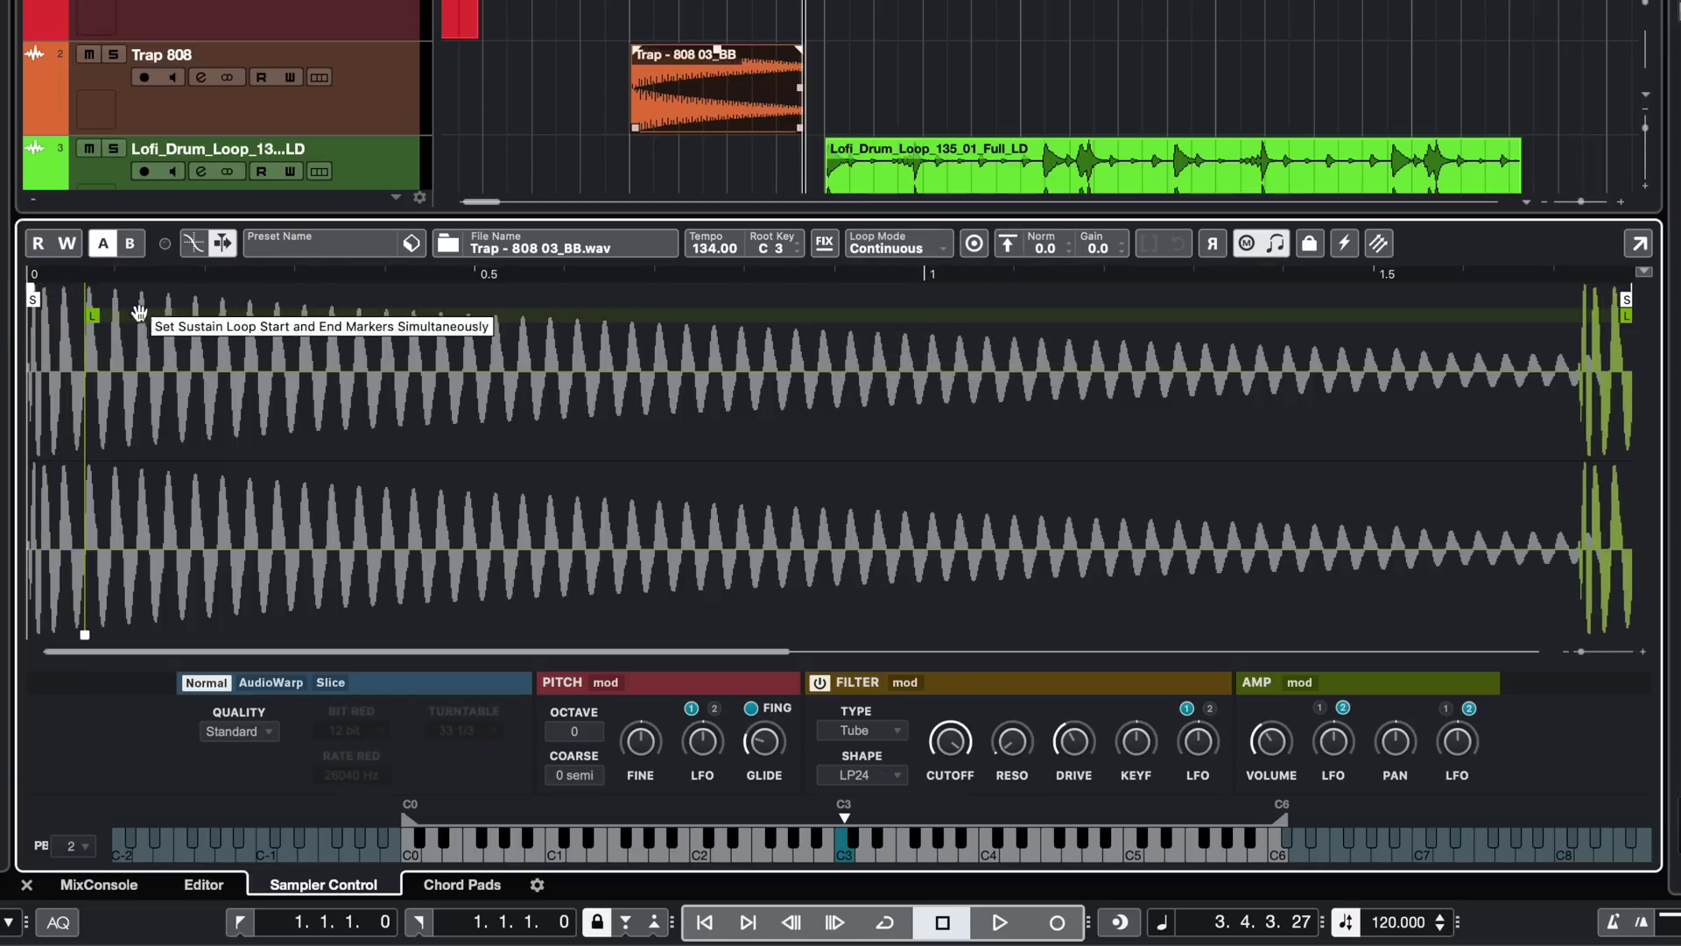
click(194, 245)
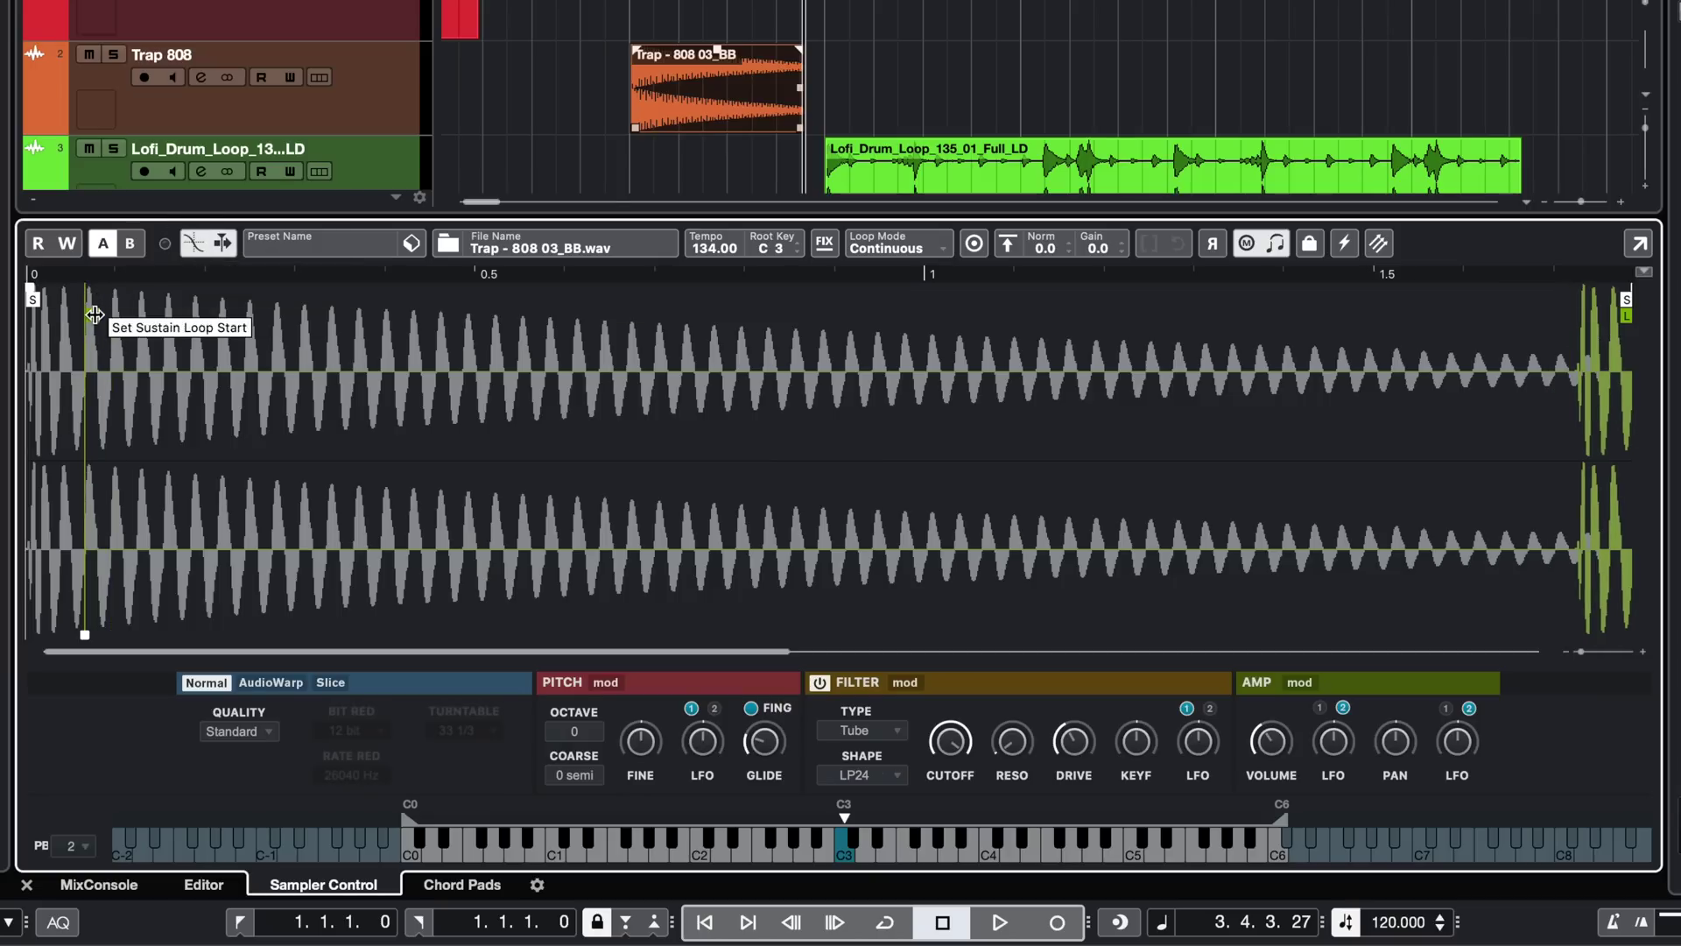
drag(1626, 315, 129, 315)
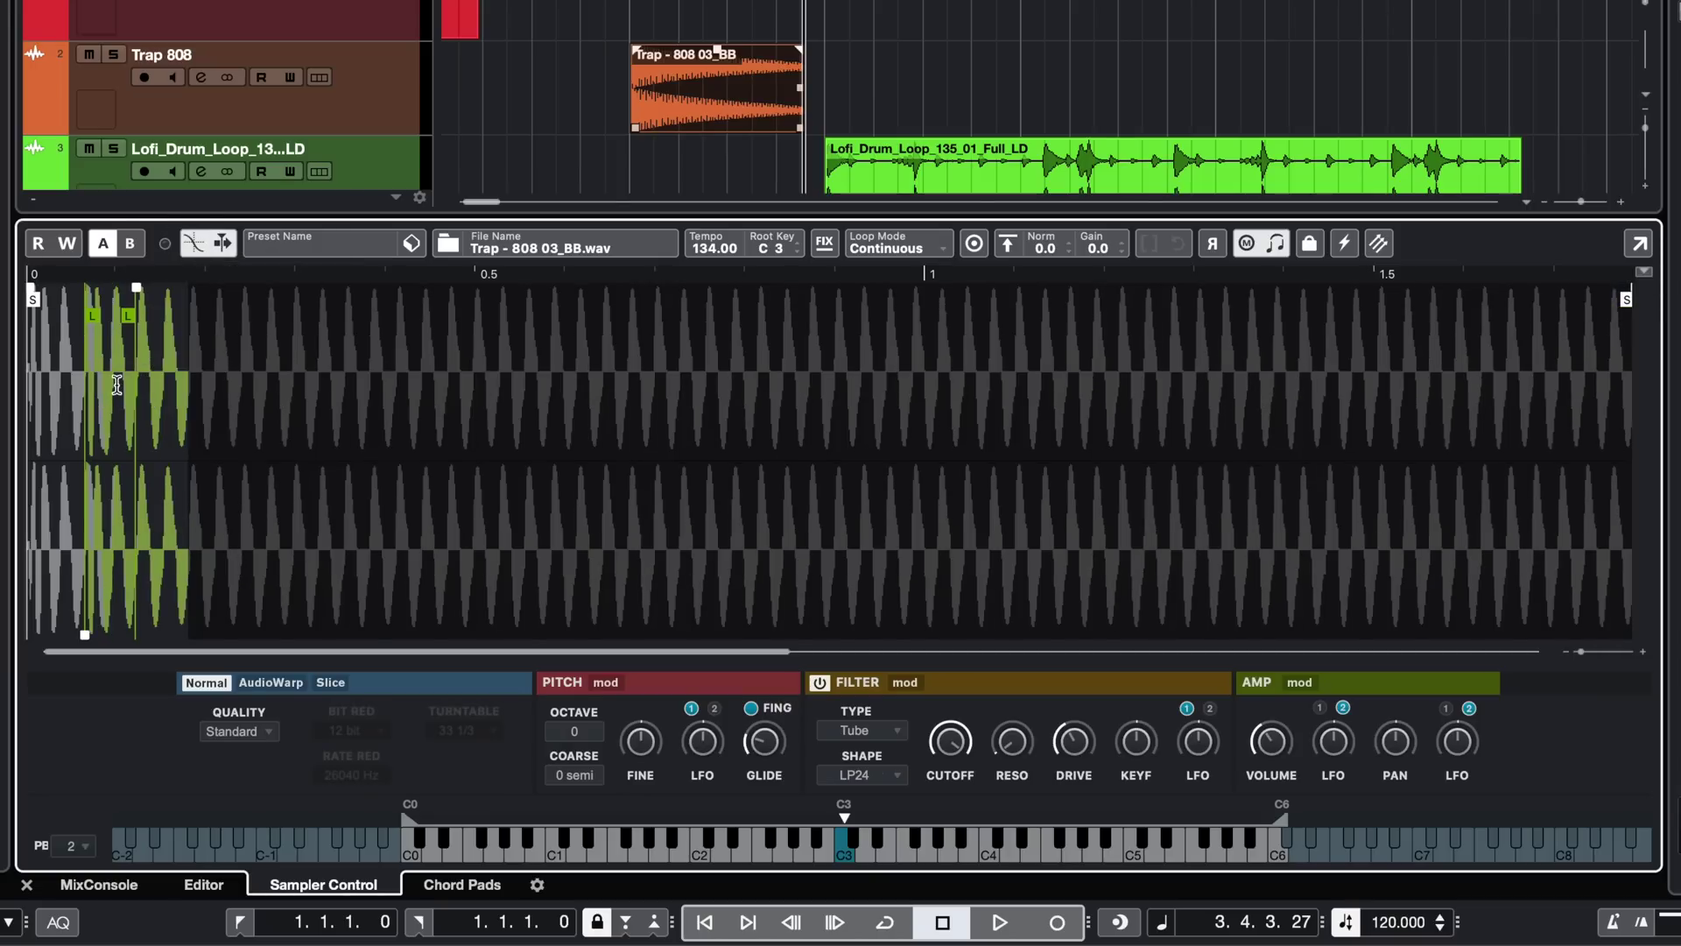
Tighten the sustain loop to a single waveform cycle starting at about 0.095 s and crossfade its full length
scroll(72, 282, up, 5)
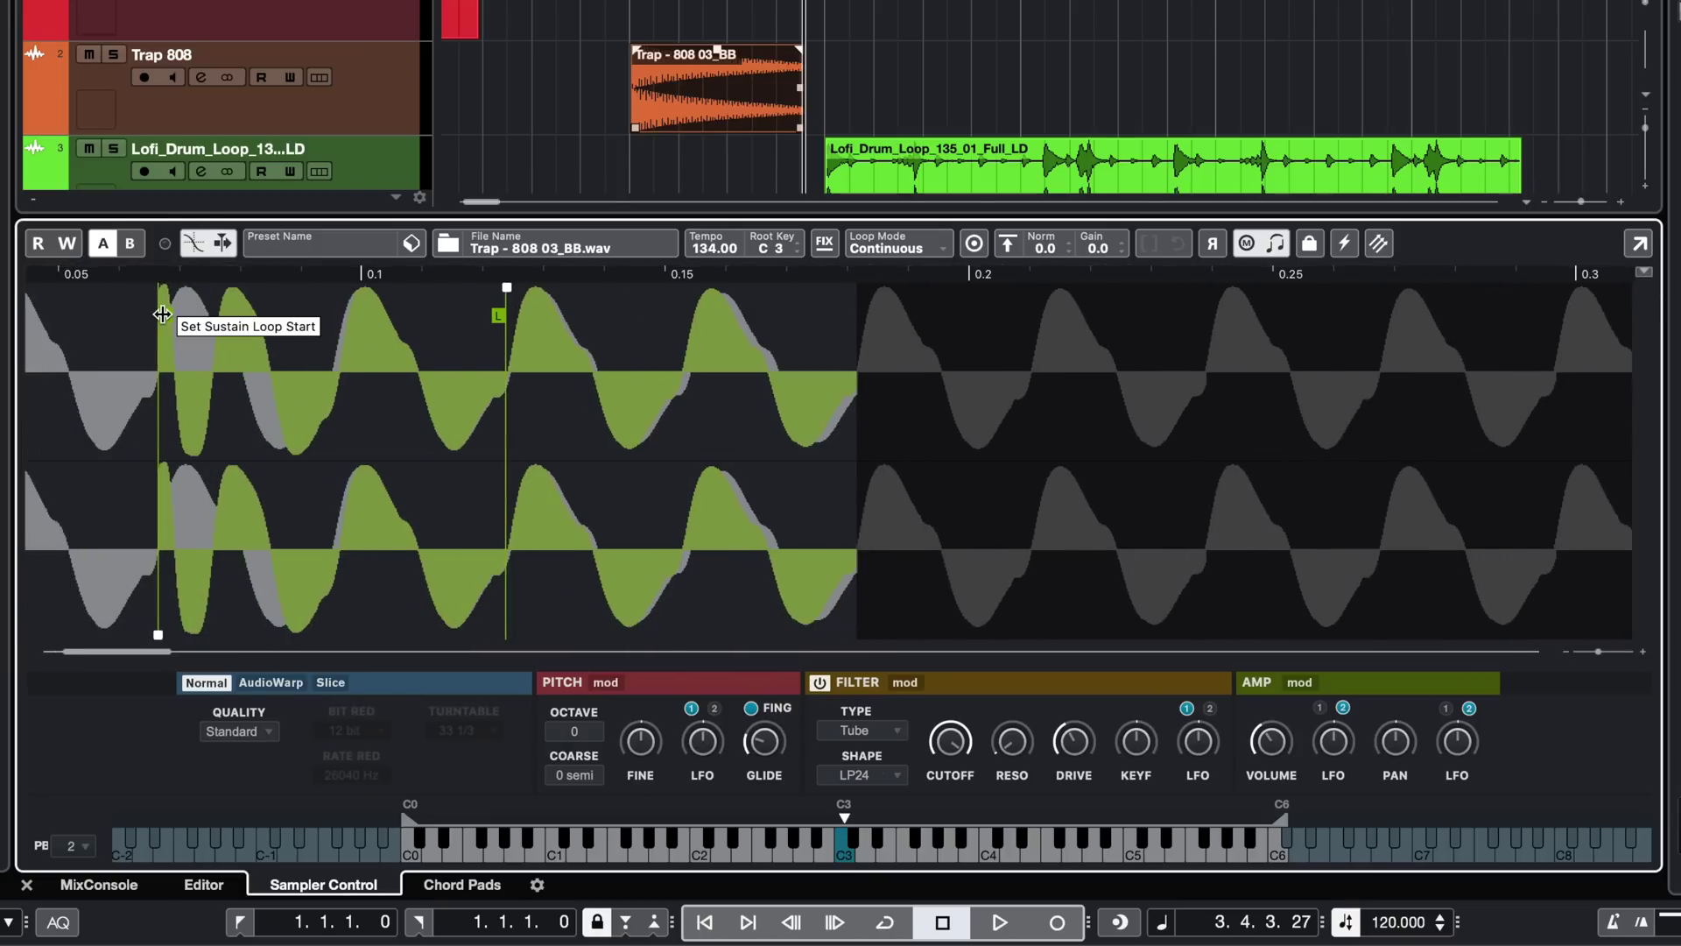
drag(165, 313, 293, 320)
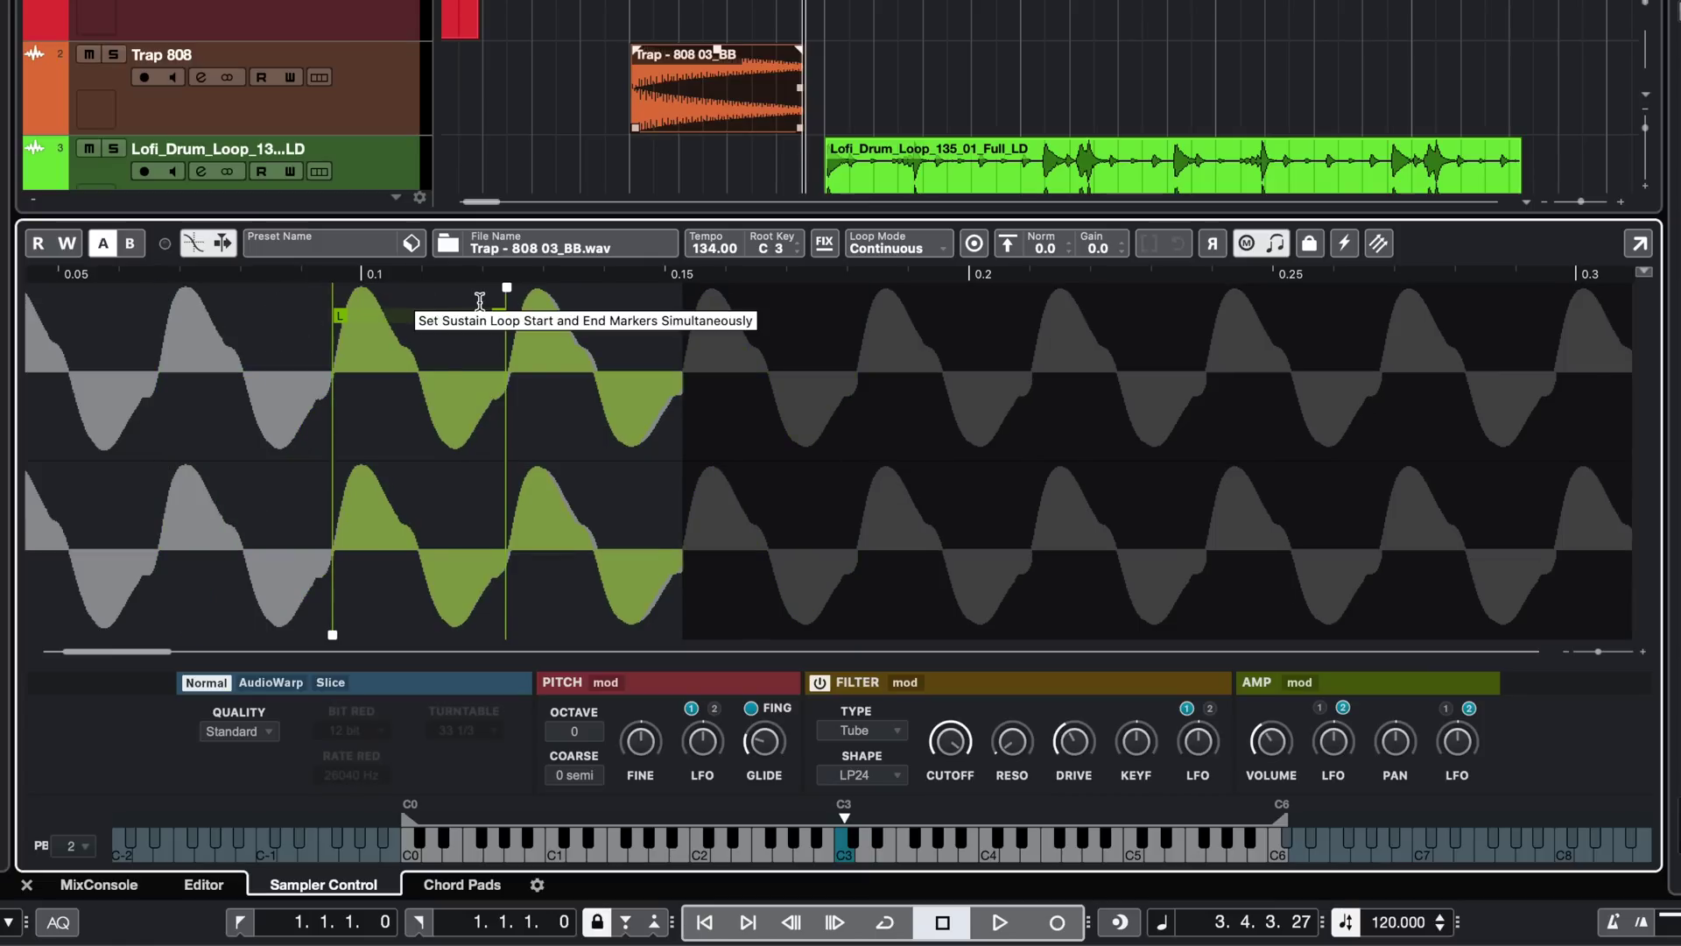
mouse_move(506, 316)
mouse_down()
mouse_move(556, 312)
mouse_move(561, 332)
mouse_up()
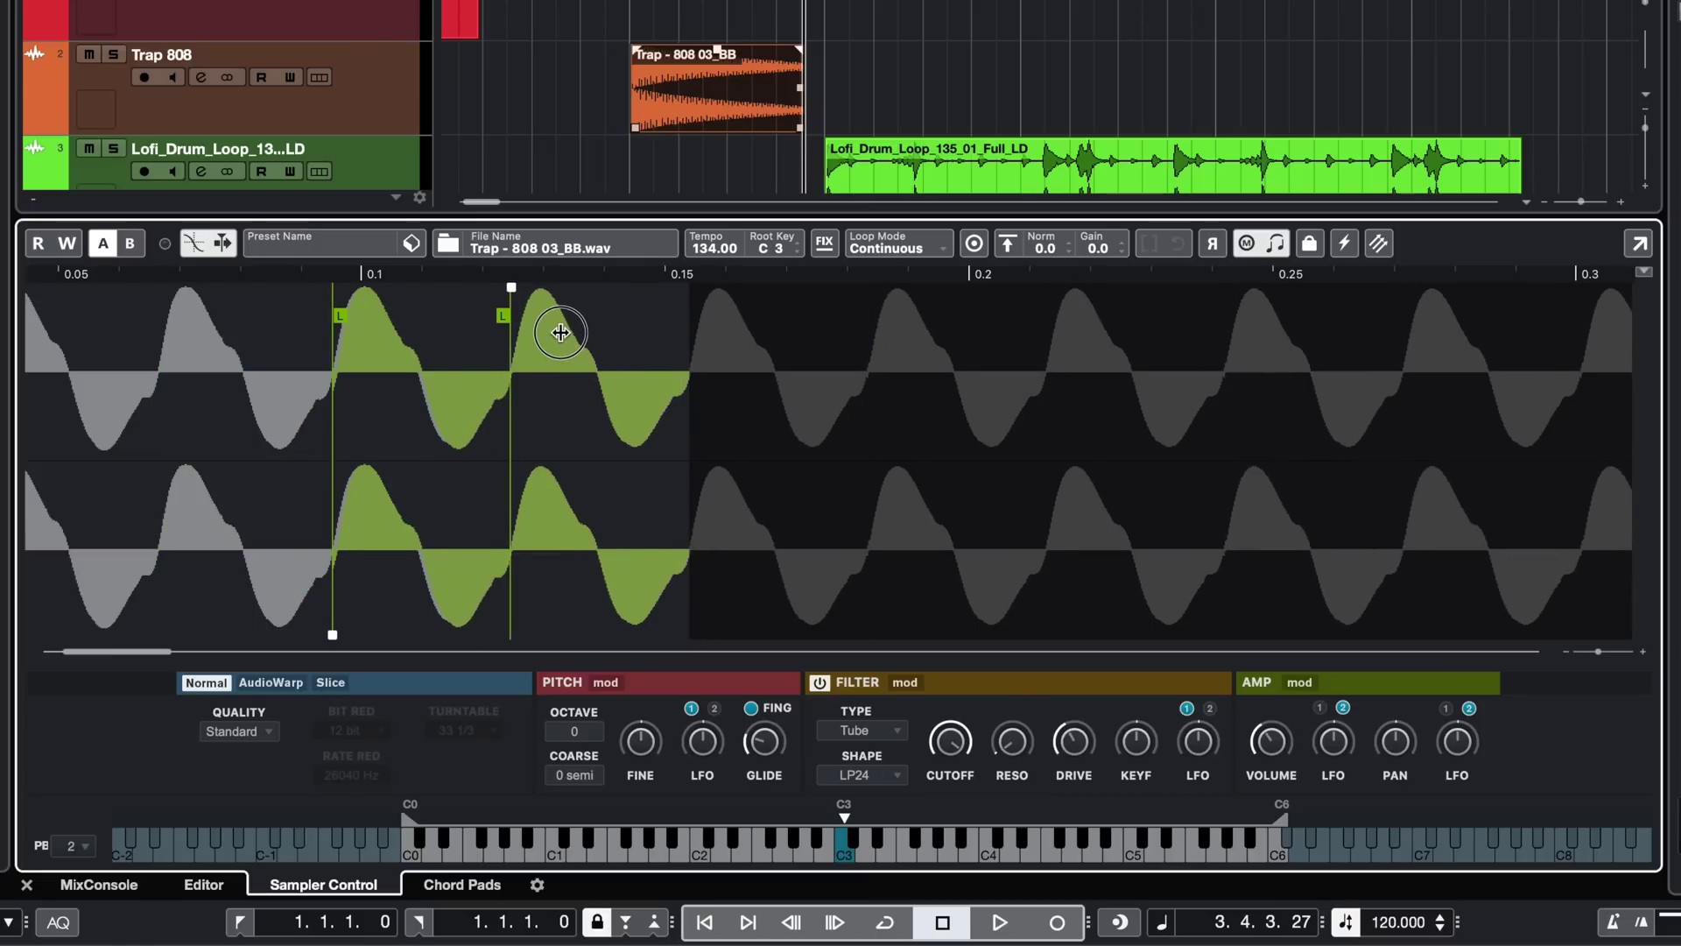
scroll(563, 333, left, 3)
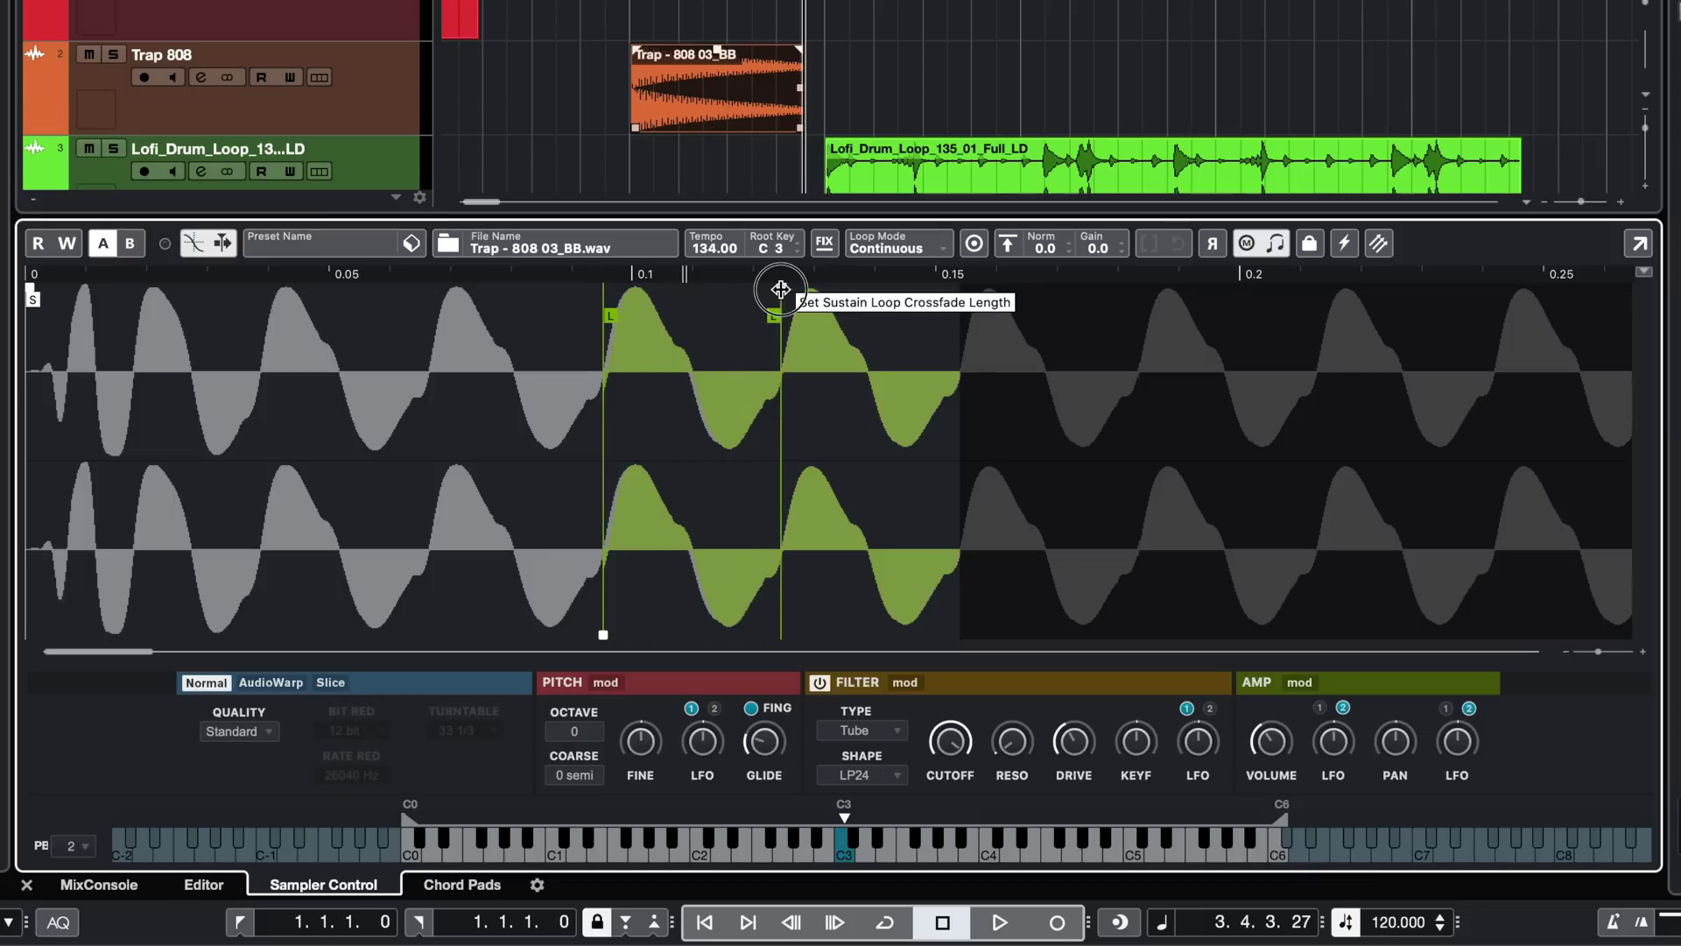
drag(780, 289, 647, 296)
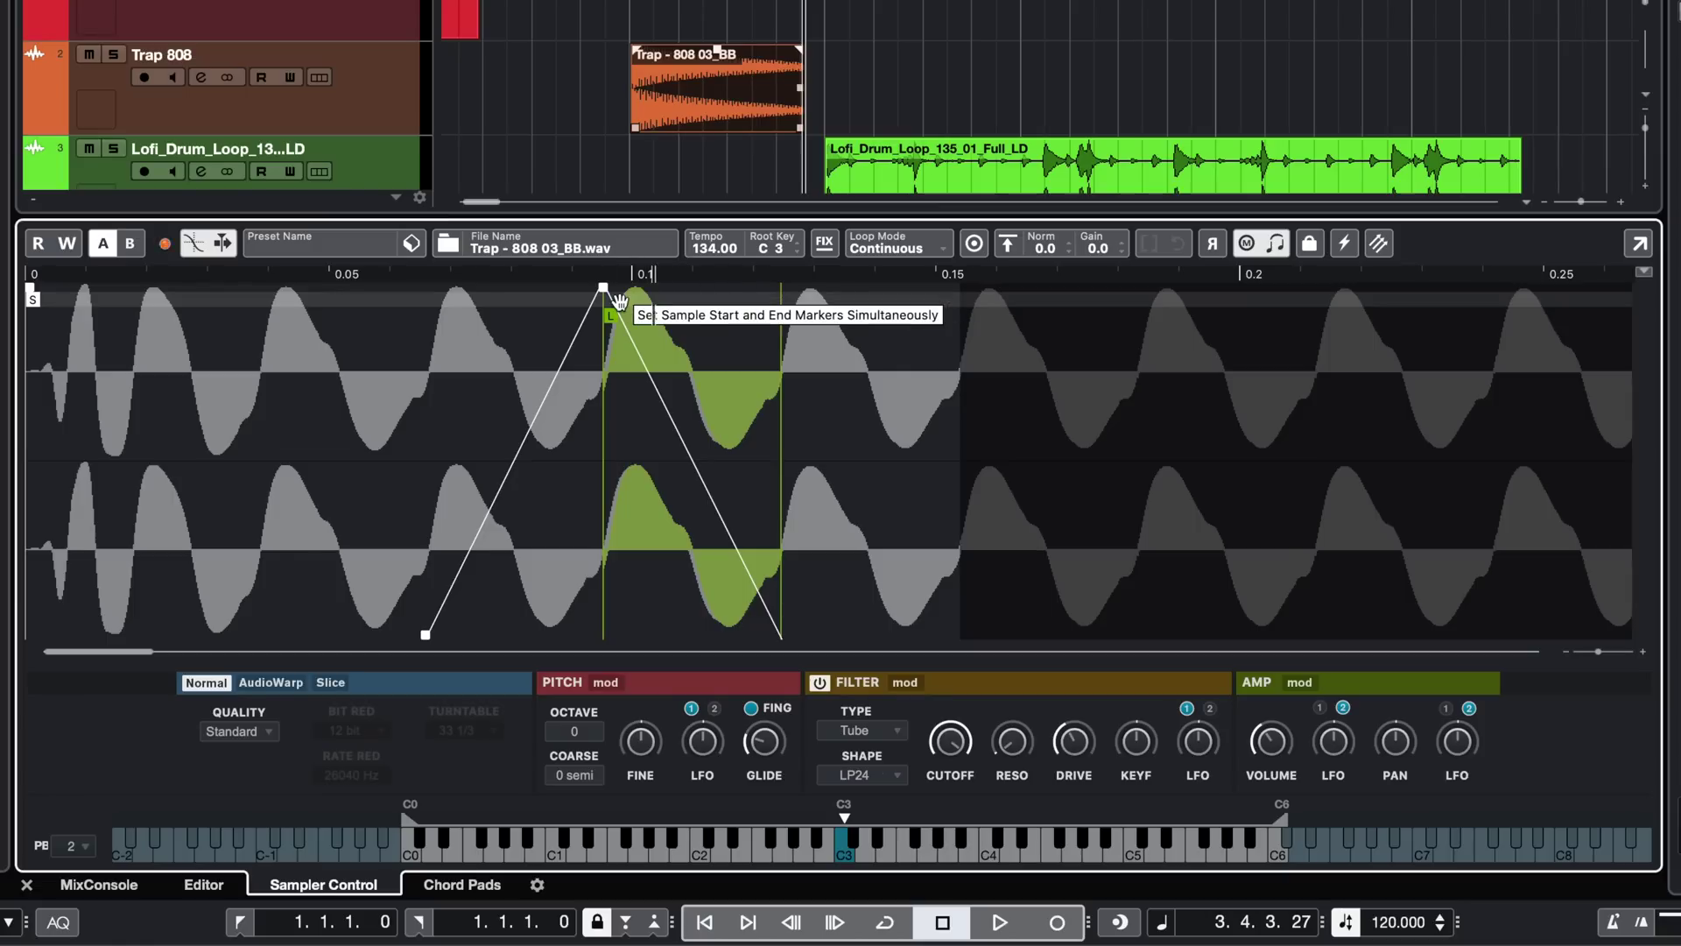
scroll(620, 302, down, 10)
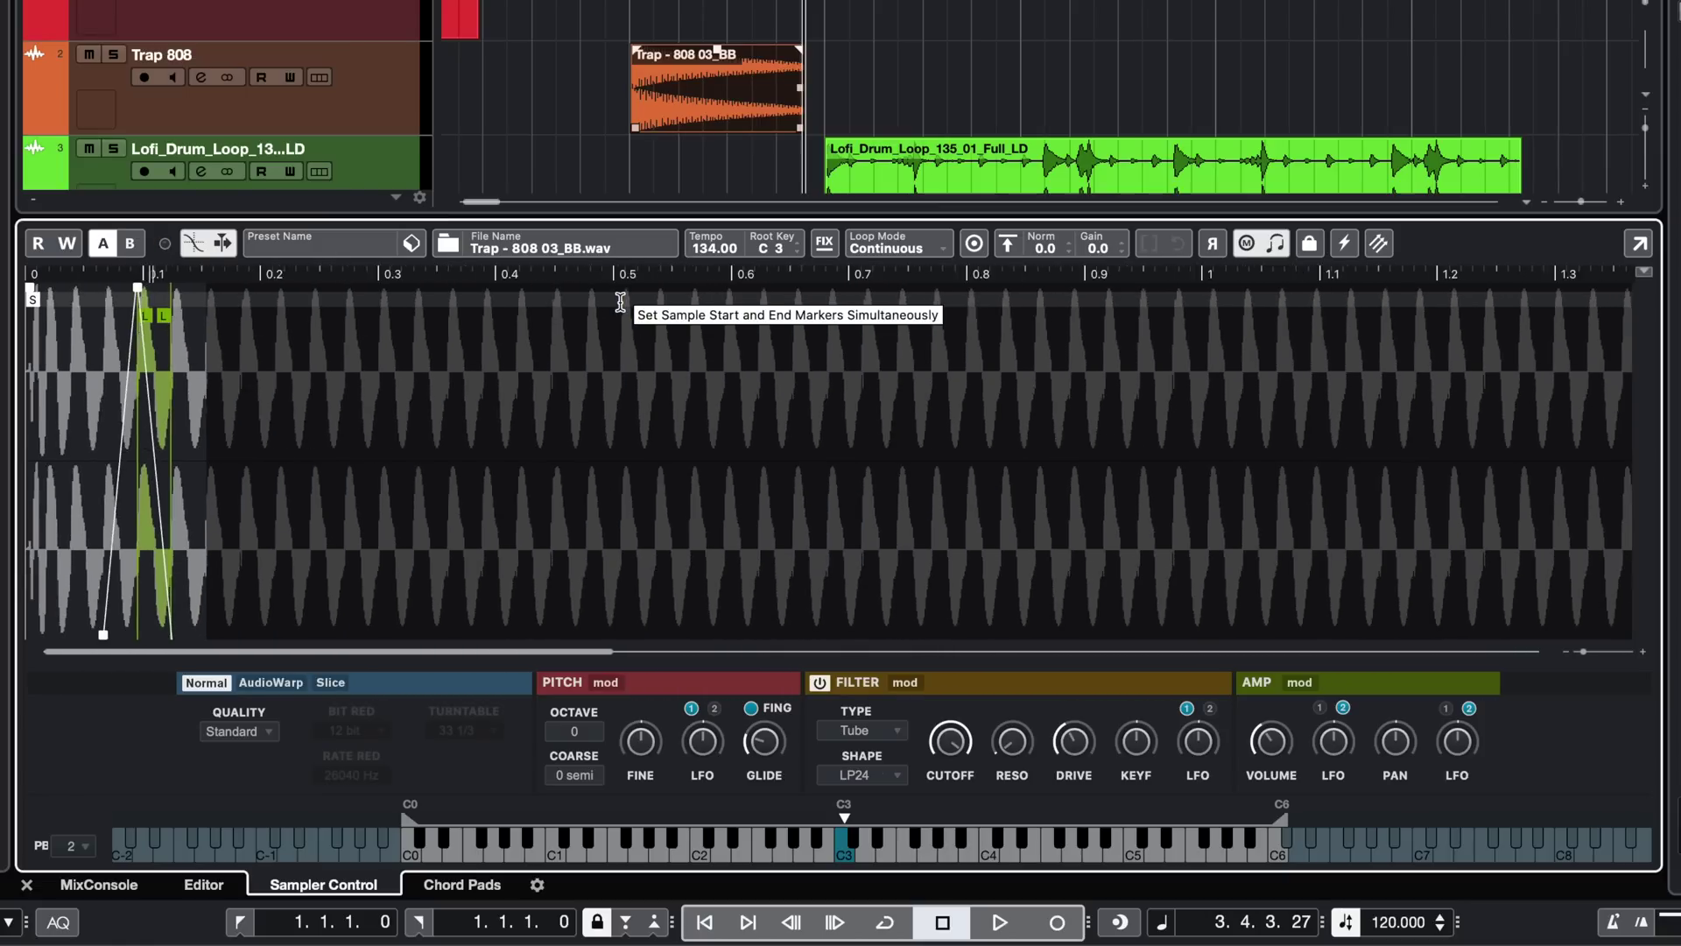
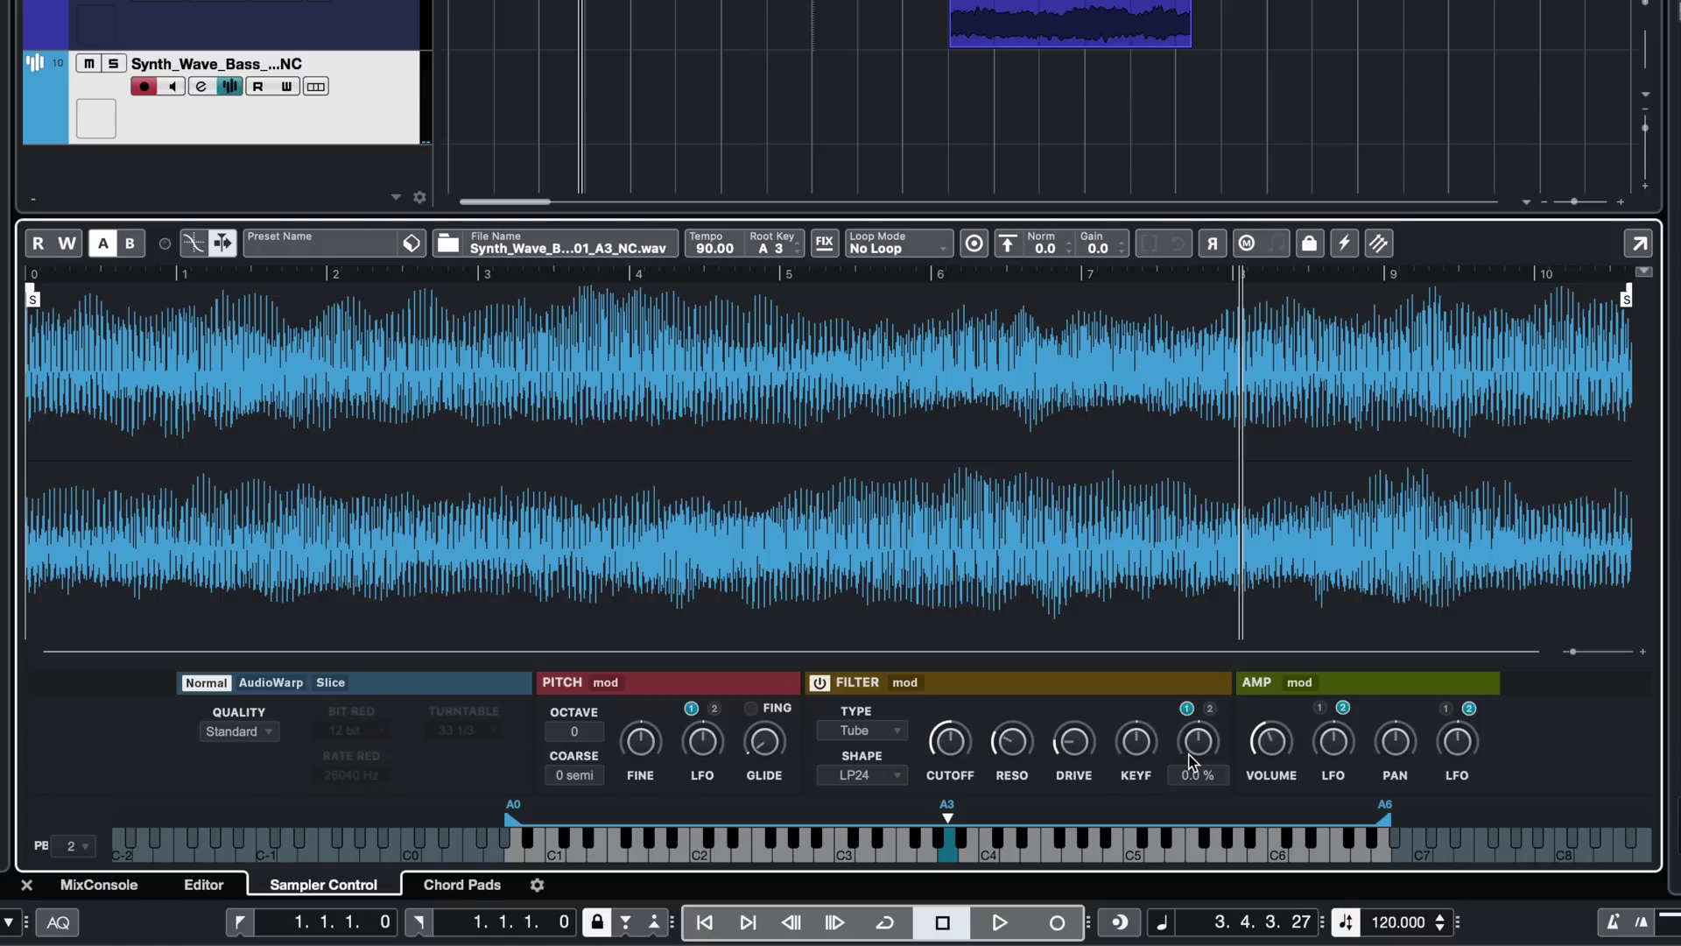
Raise the synth bass filter's LFO amount to about 84% and set LFO 1's sync to Tempo+Retrig
drag(1196, 744, 1187, 668)
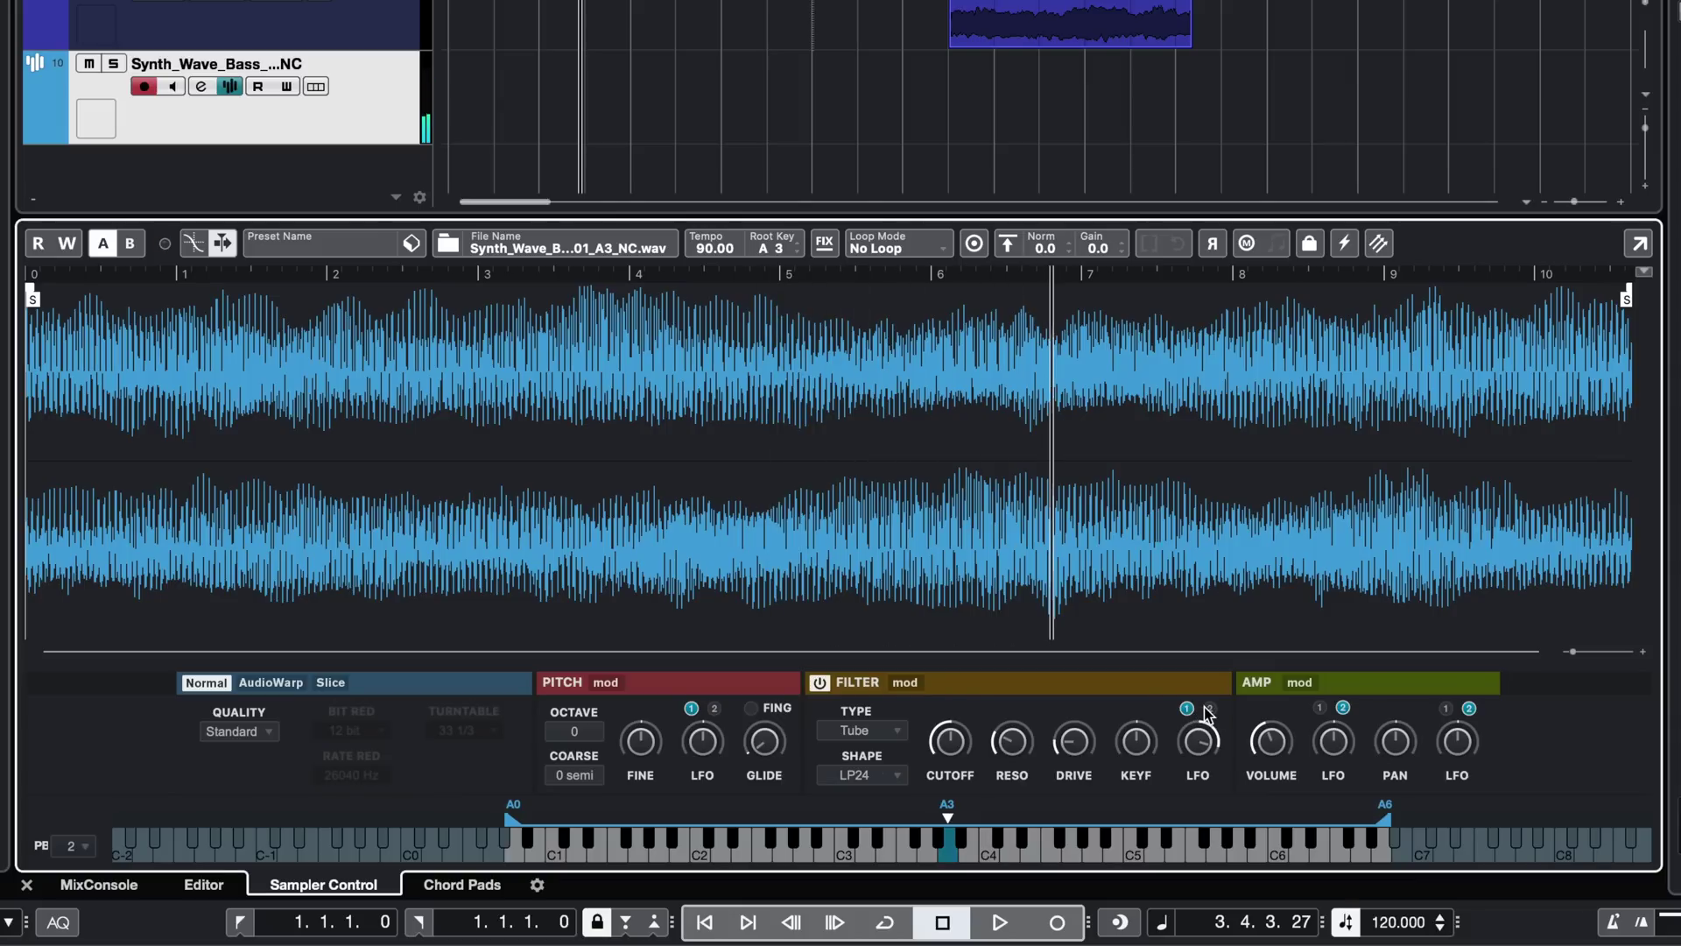
click(905, 682)
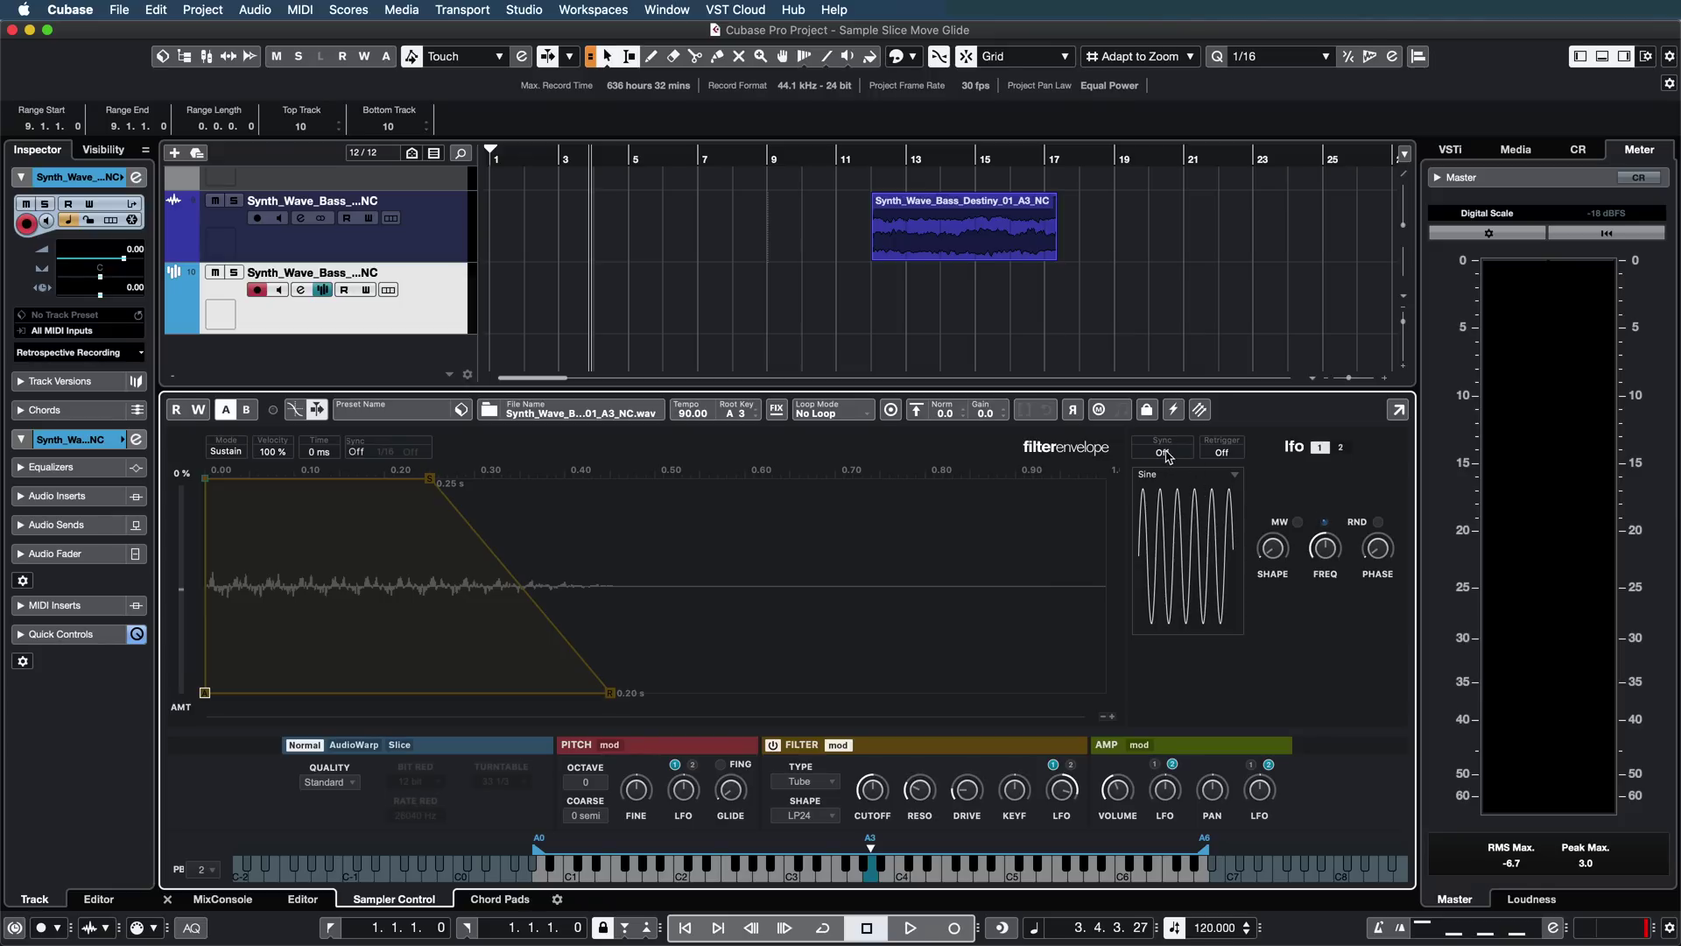
click(1166, 455)
click(1193, 470)
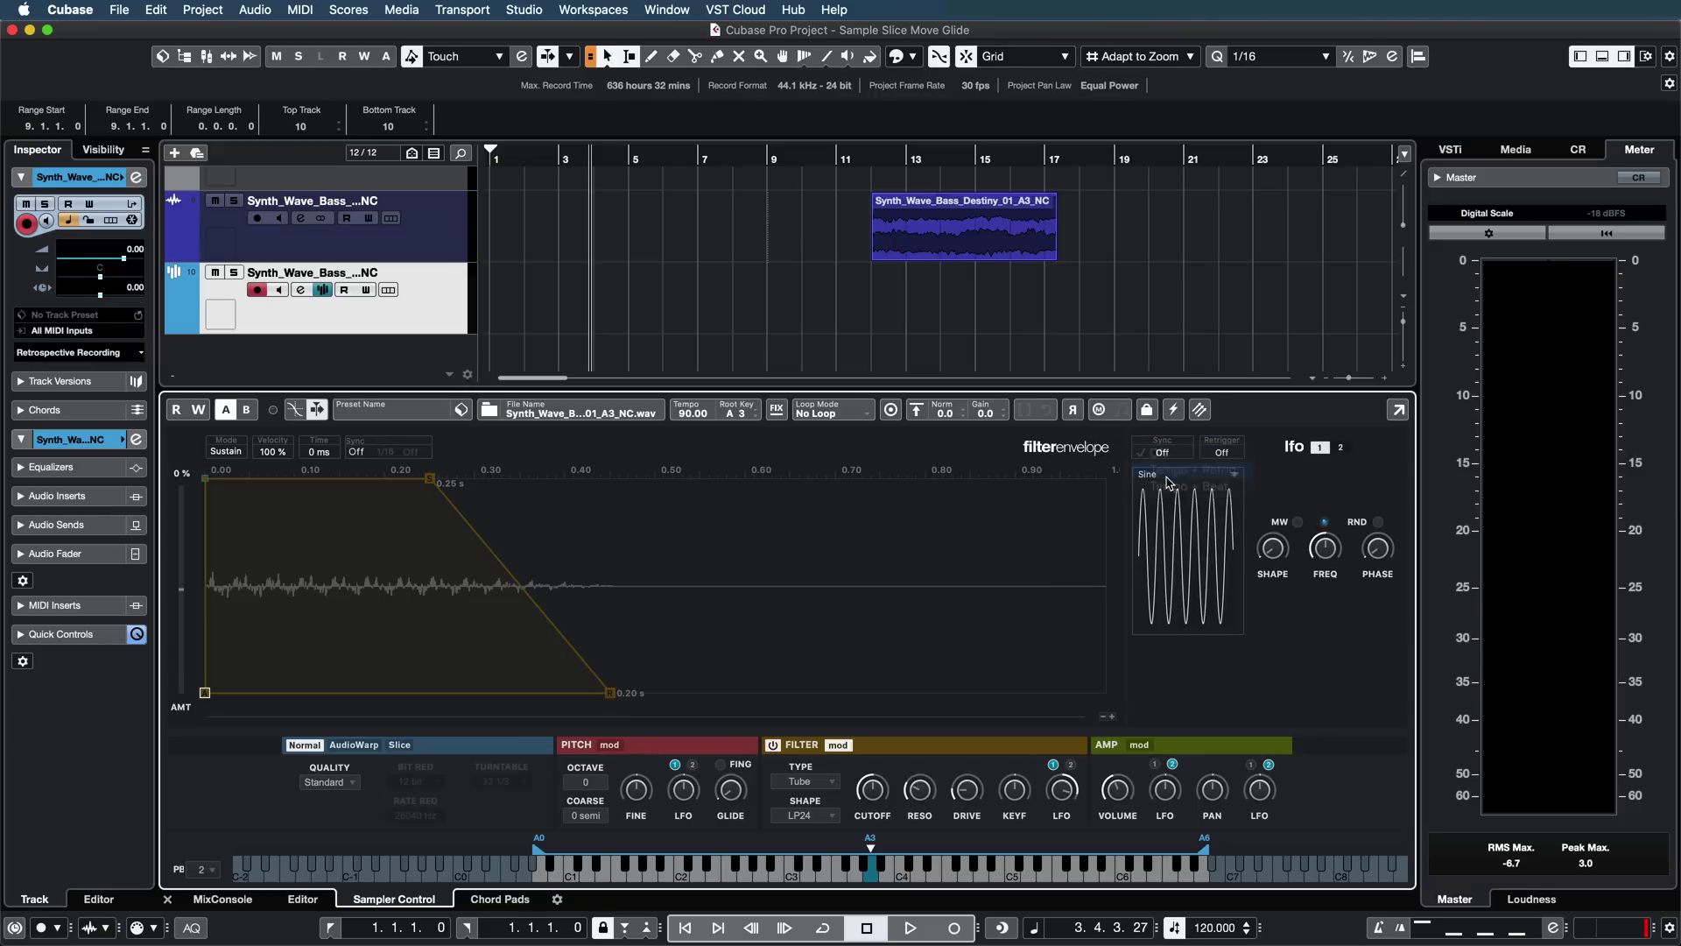
Adjust LFO 1's sync note, test its Shape, and enable modulation wheel (MW) control after checking the Retrigger options
drag(1324, 544, 1315, 568)
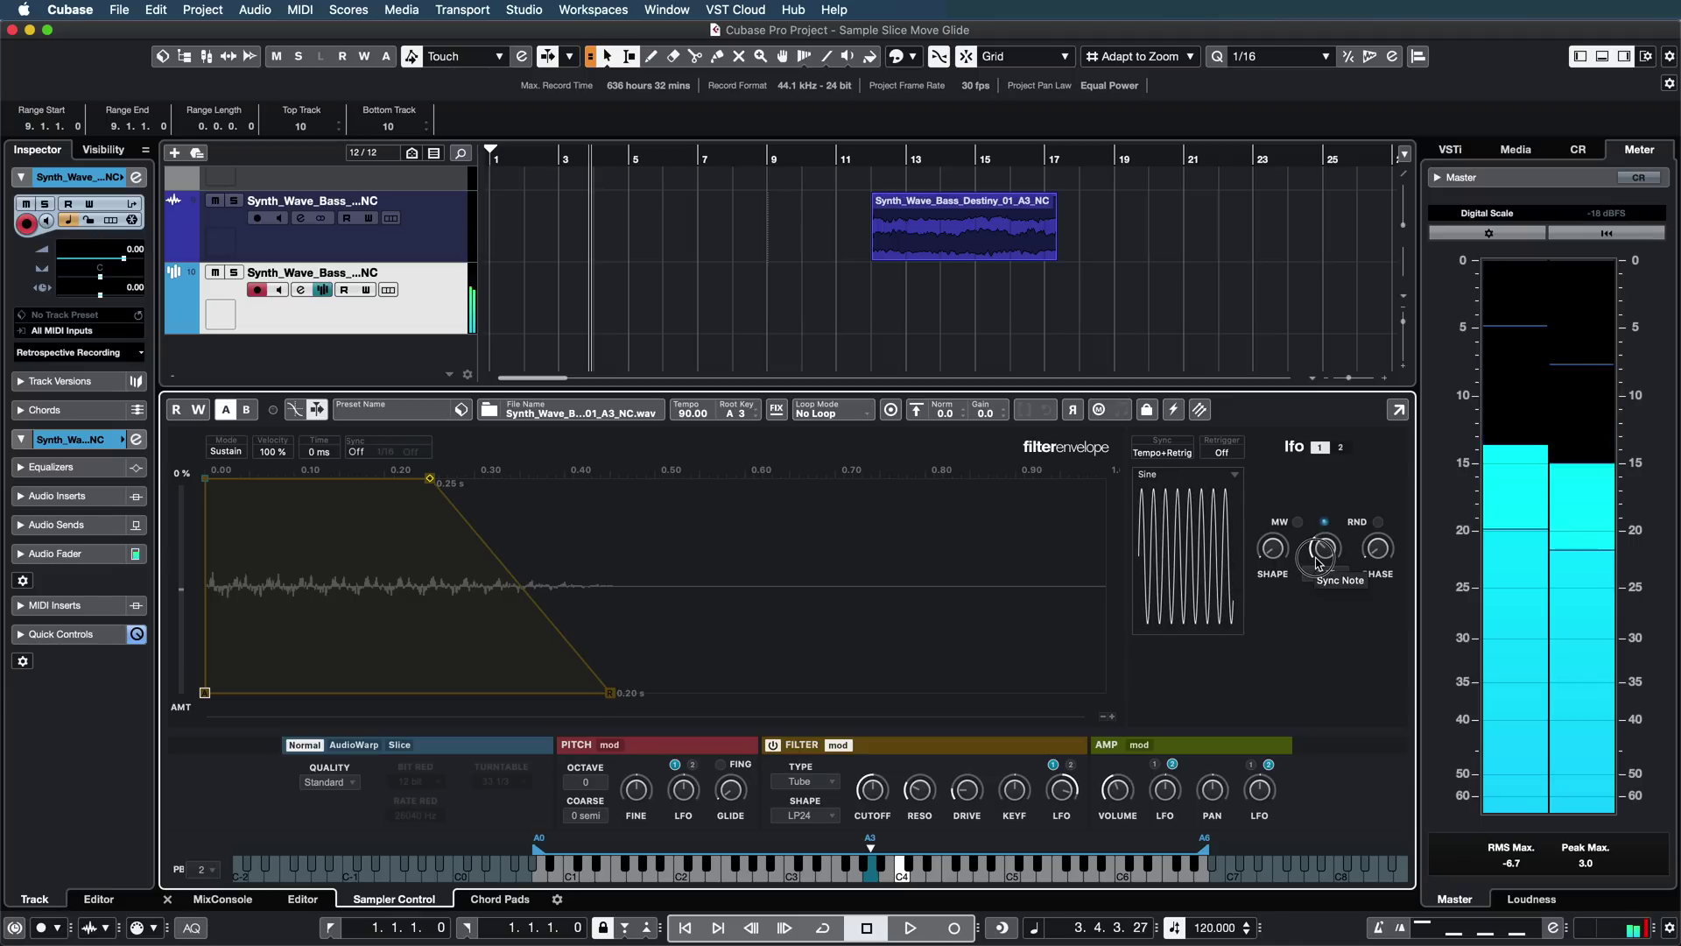
drag(1272, 546, 1266, 587)
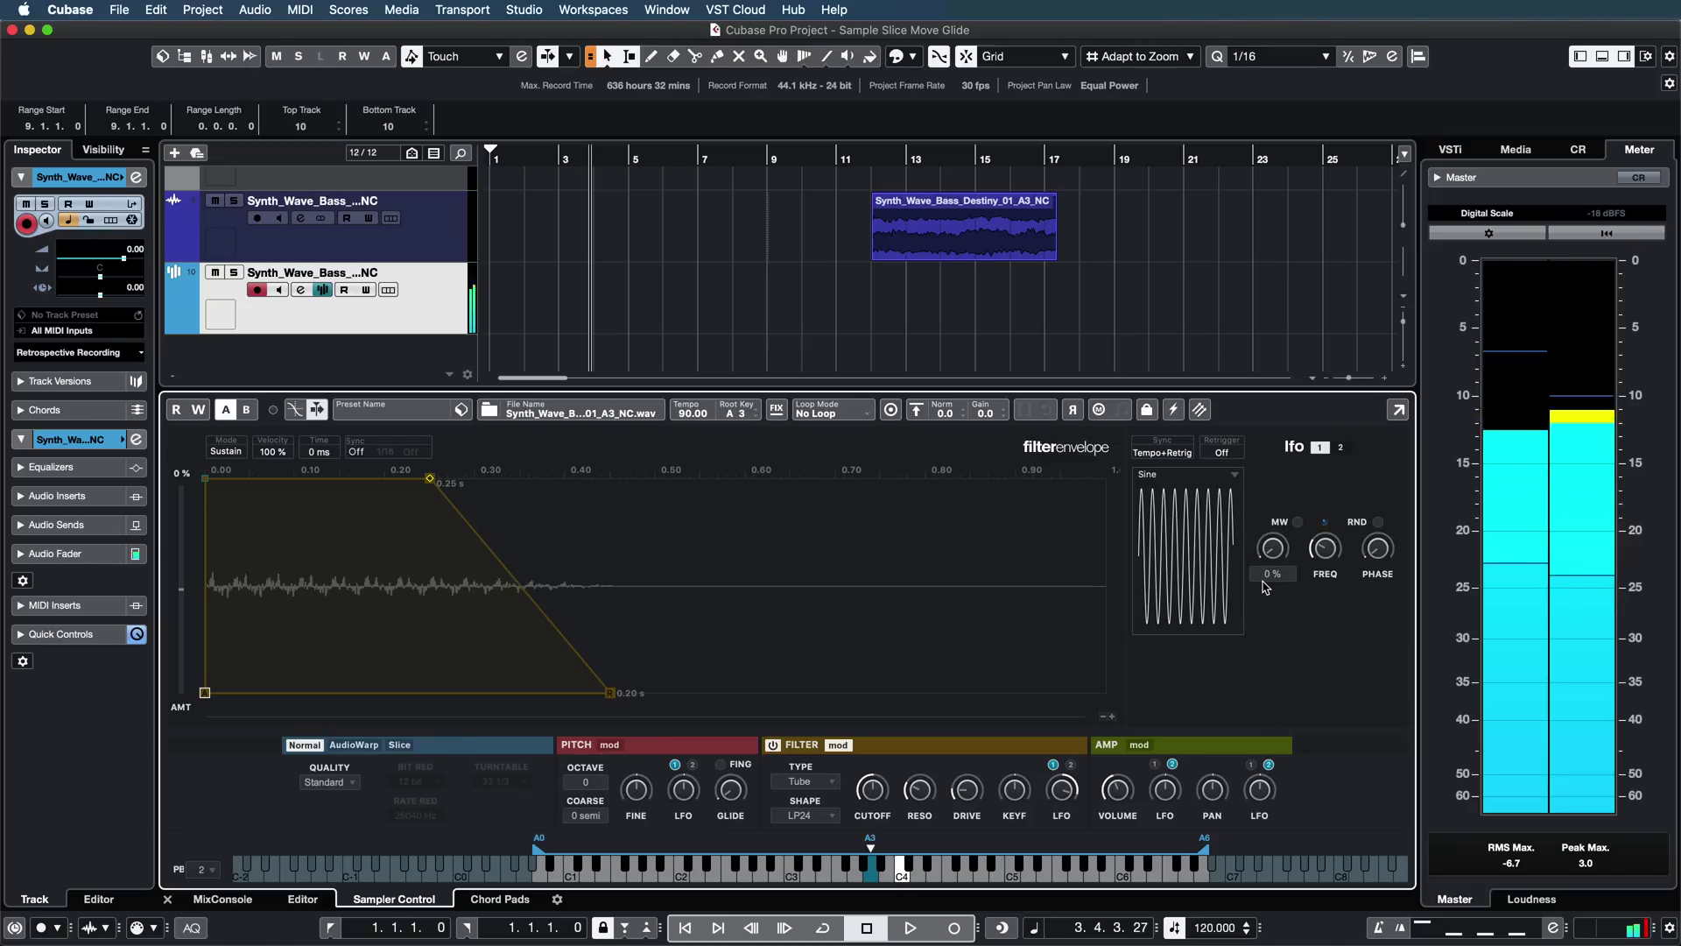
click(1221, 452)
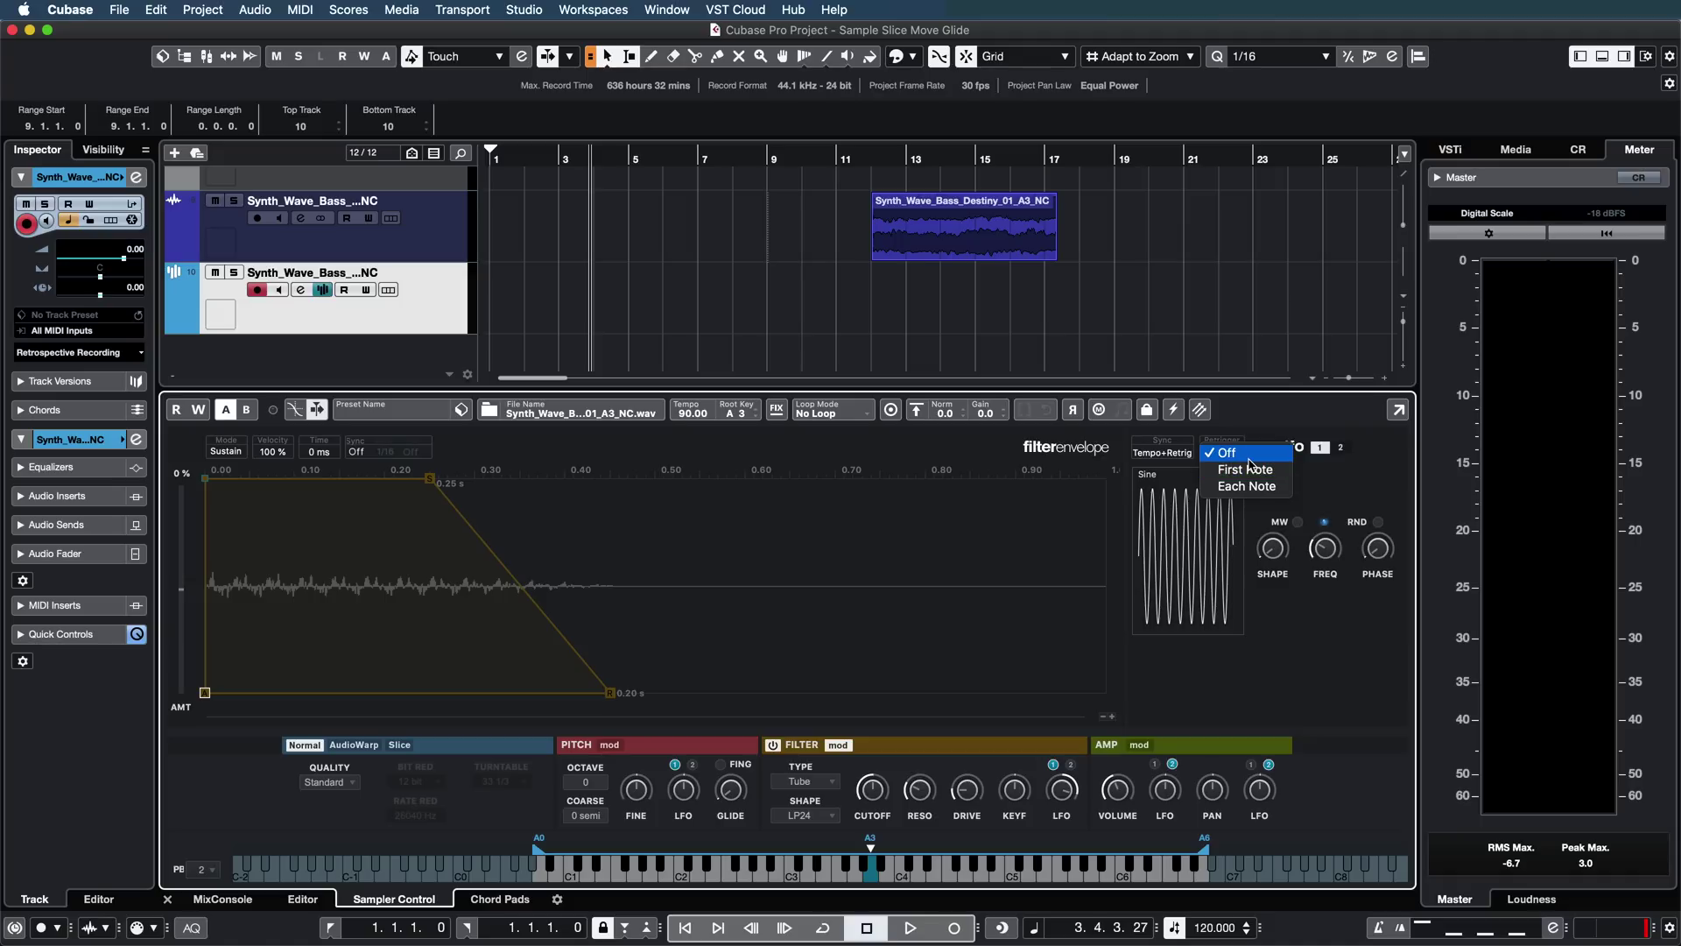
click(1274, 670)
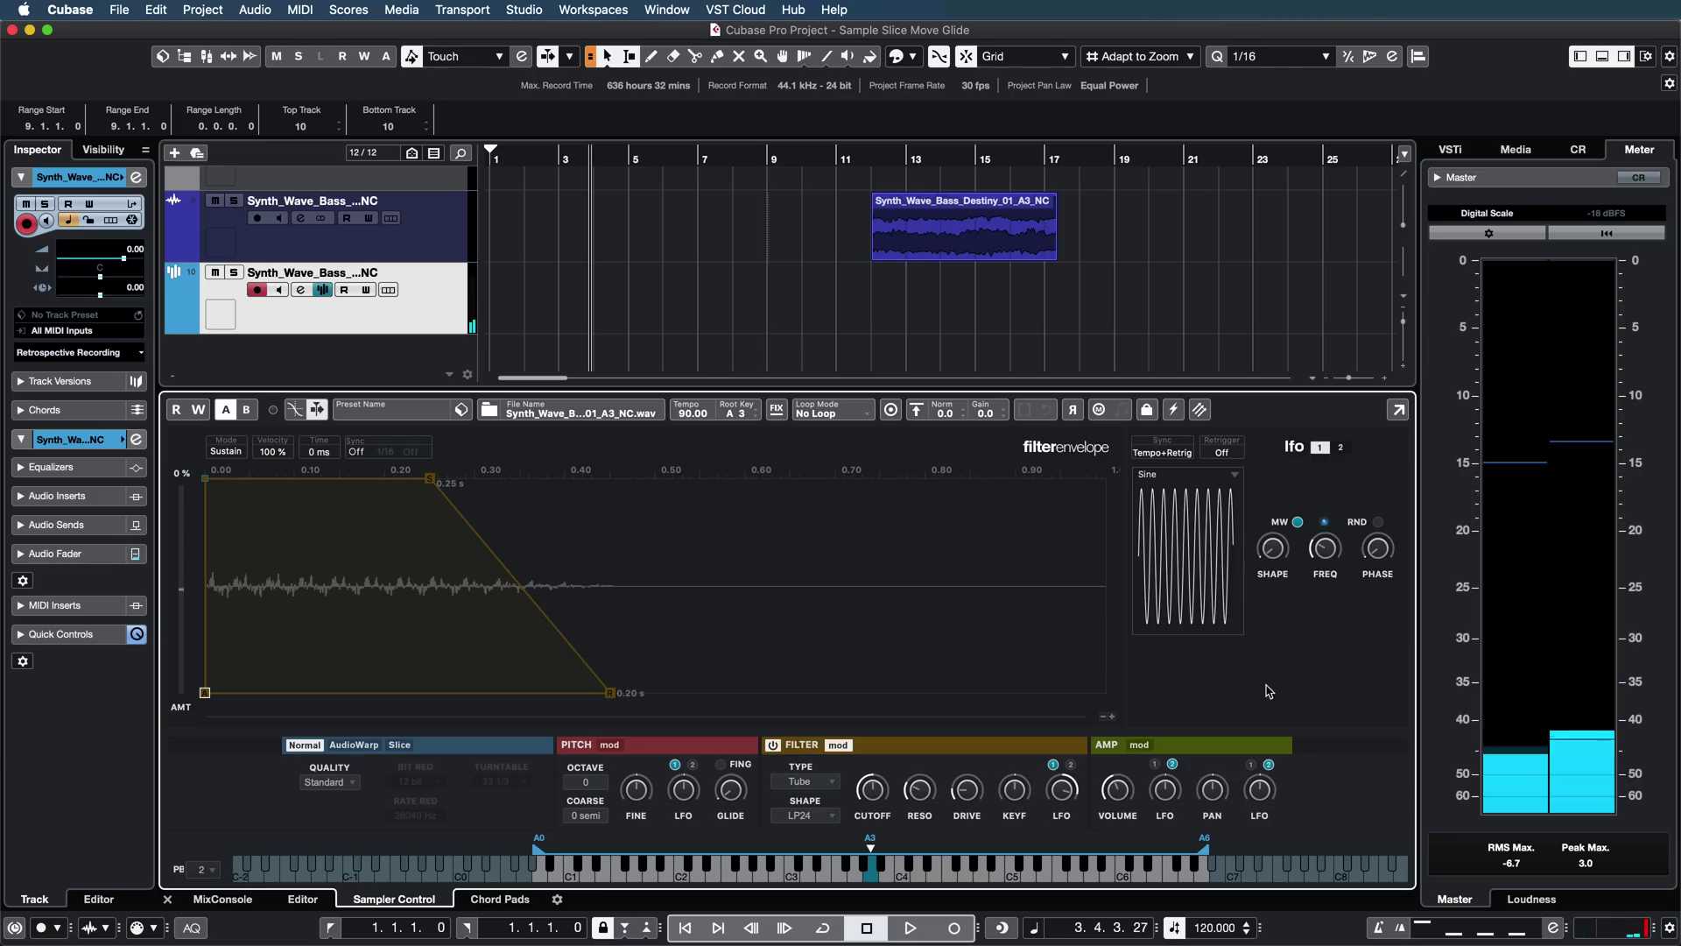
View LFO 2 as the filter's modulation source and switch the filter back to LFO 1
mouse_move(874, 797)
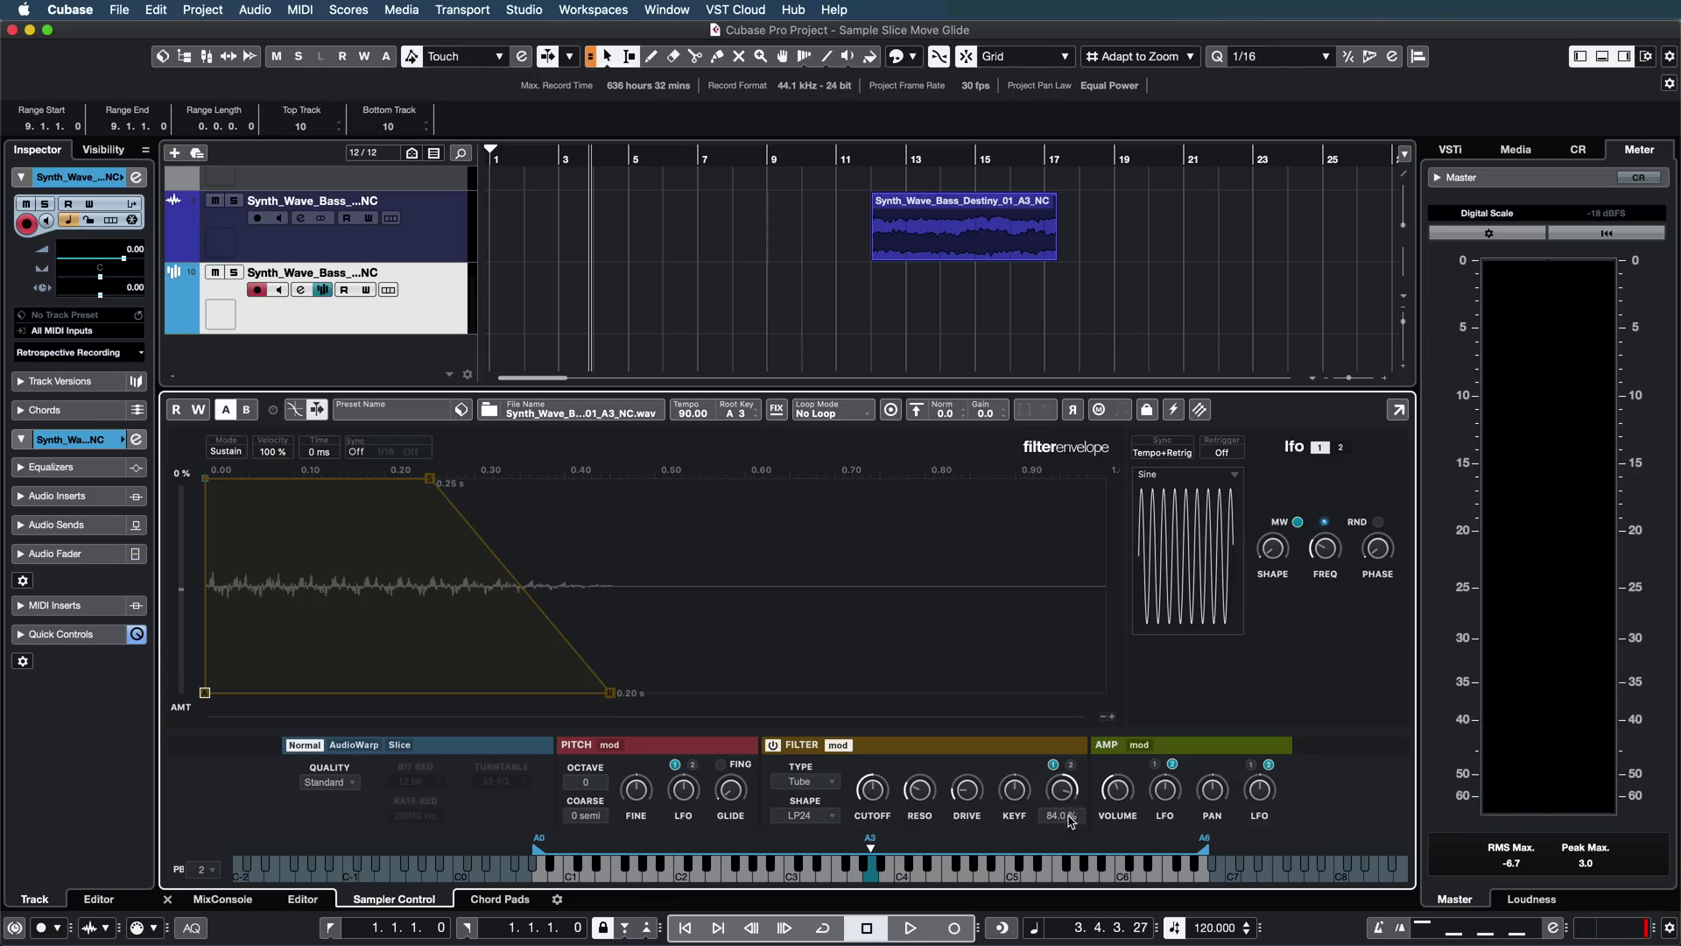
click(1071, 767)
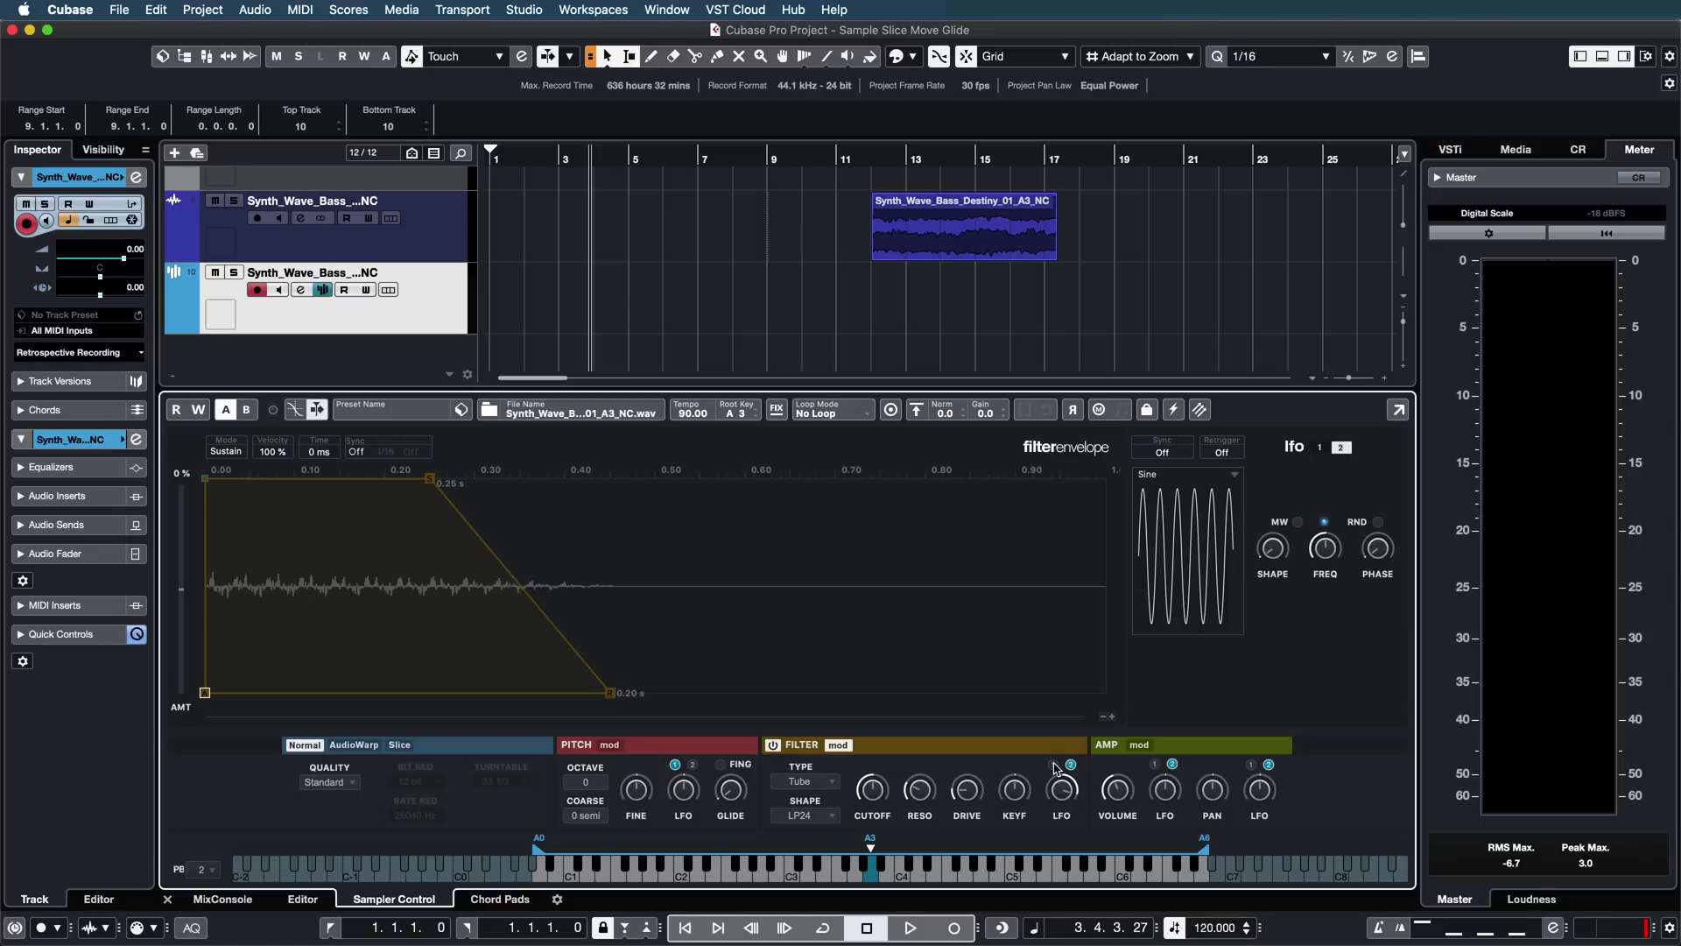
click(1054, 767)
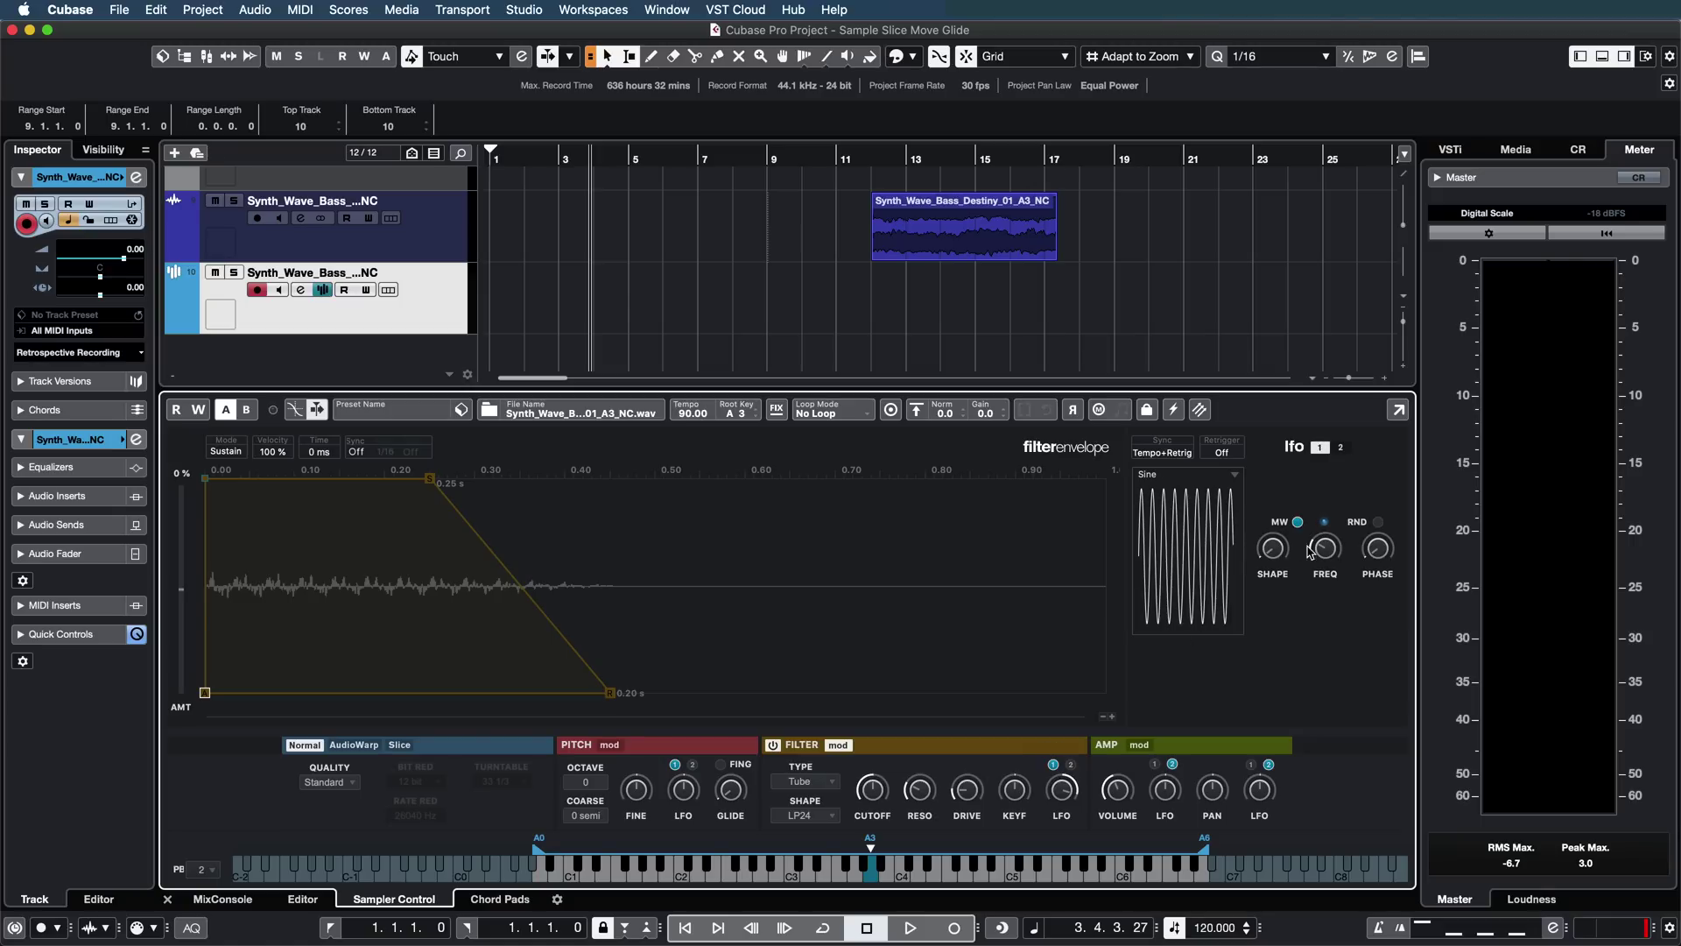
Set LFO 1's synced frequency to 4/4 and change its waveform from Sine to Saw
drag(1332, 548, 1336, 499)
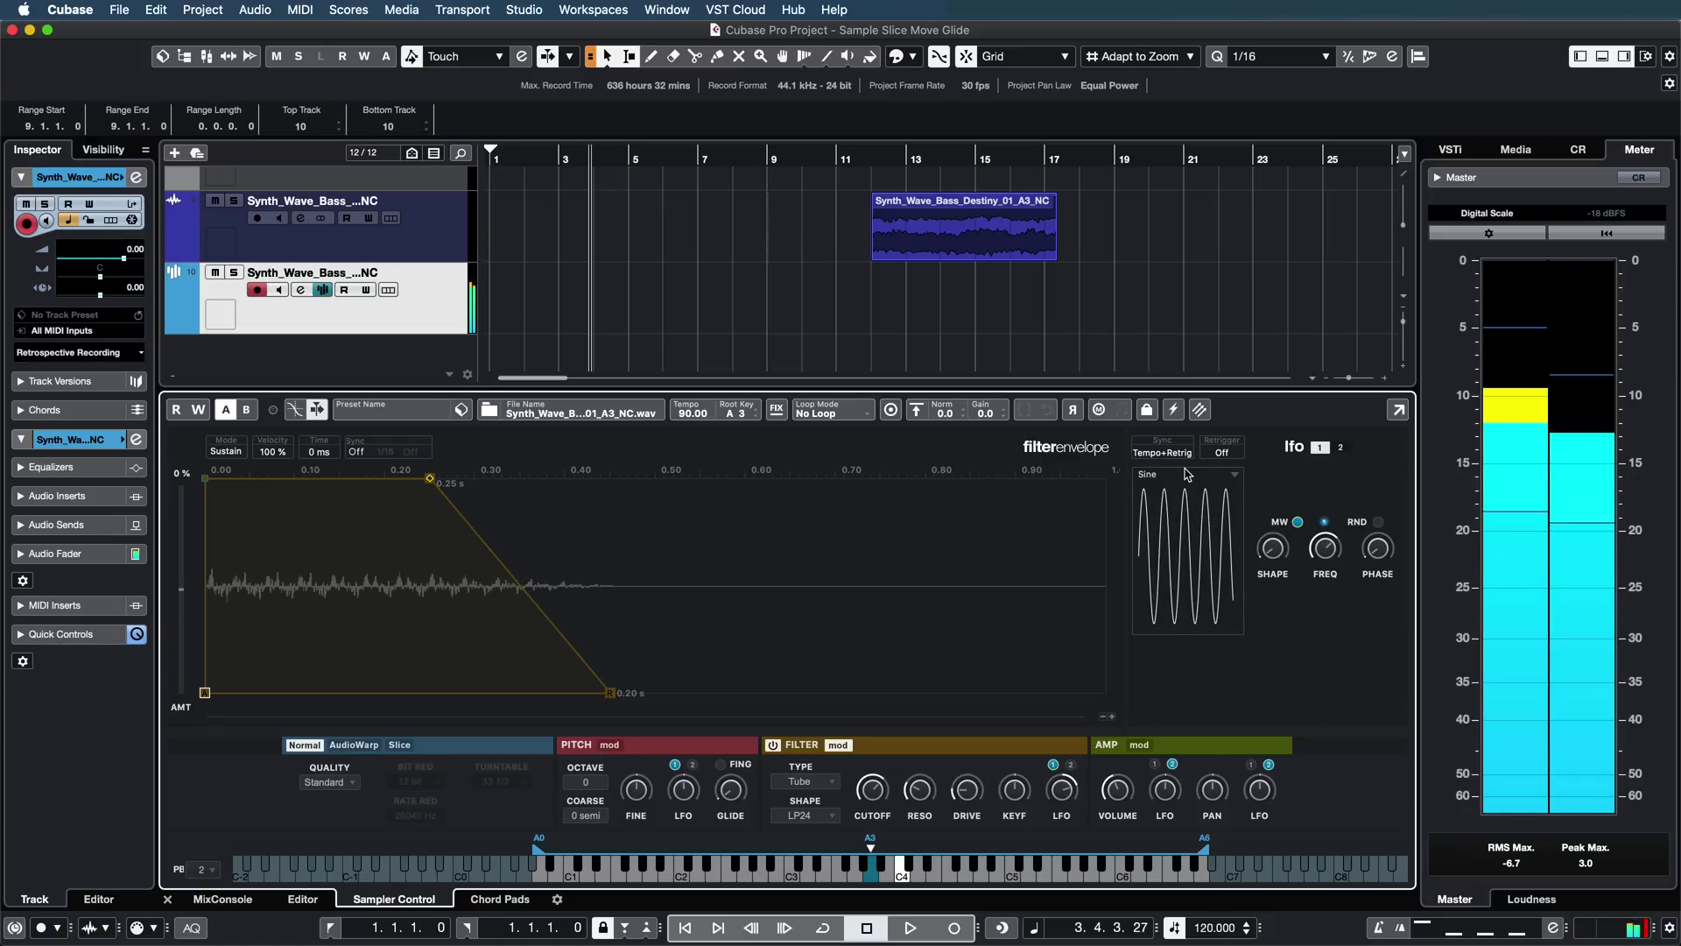
click(1182, 481)
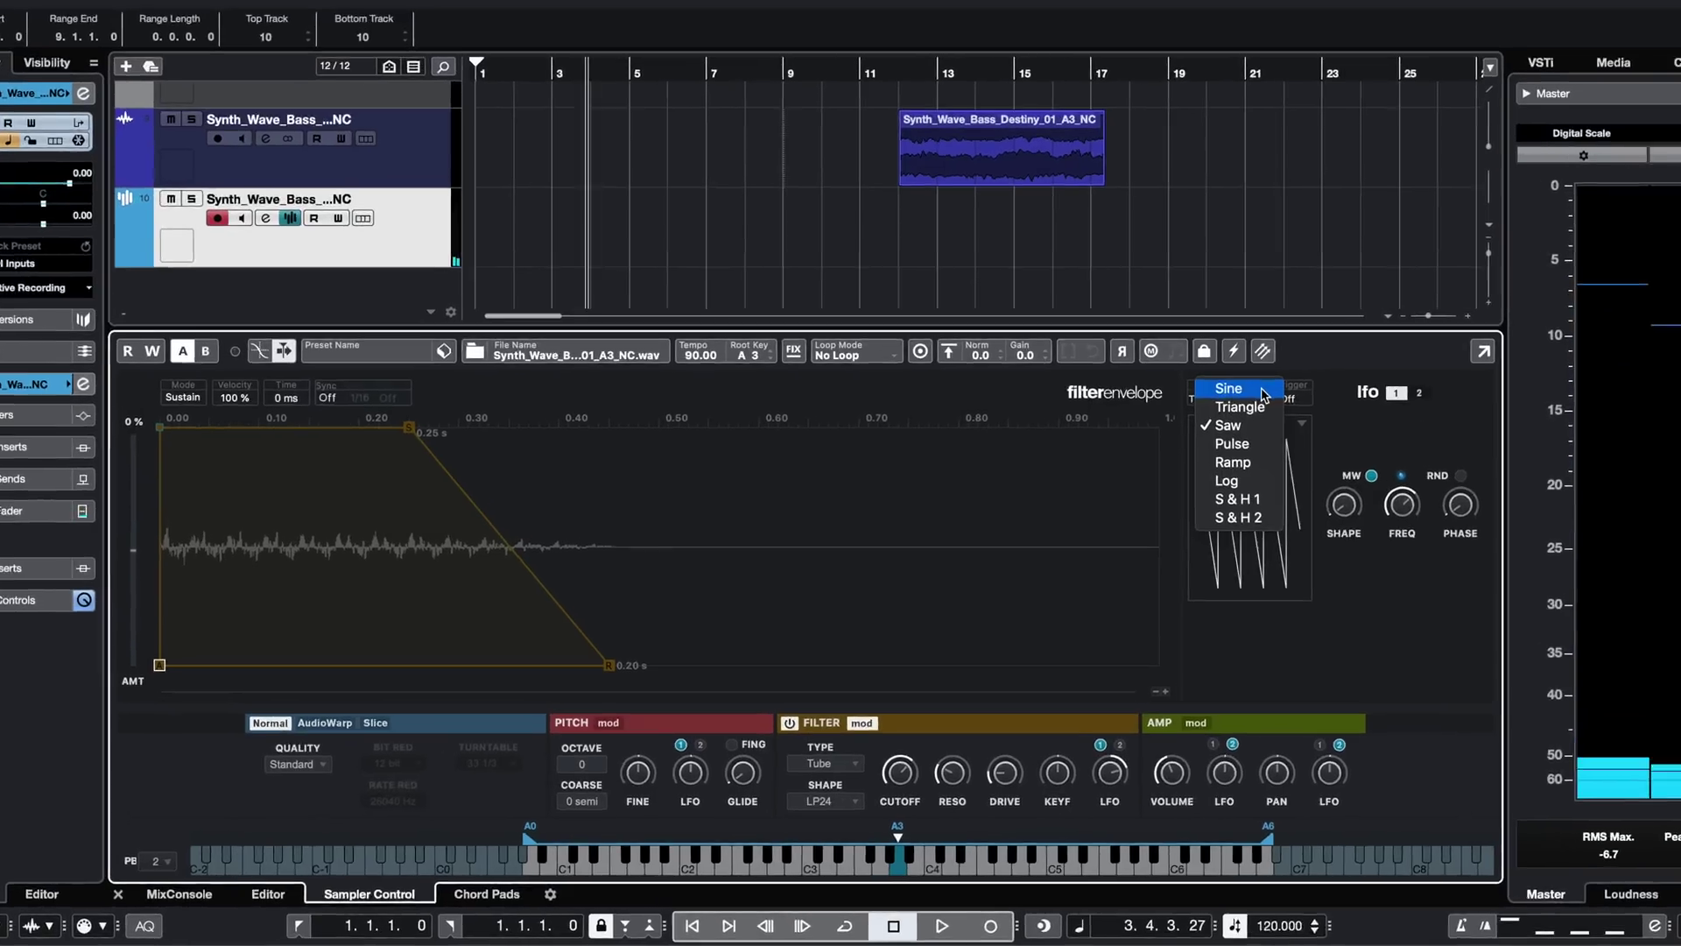
click(1196, 513)
Change LFO 1's waveform to Log and adjust its Shape
click(1196, 478)
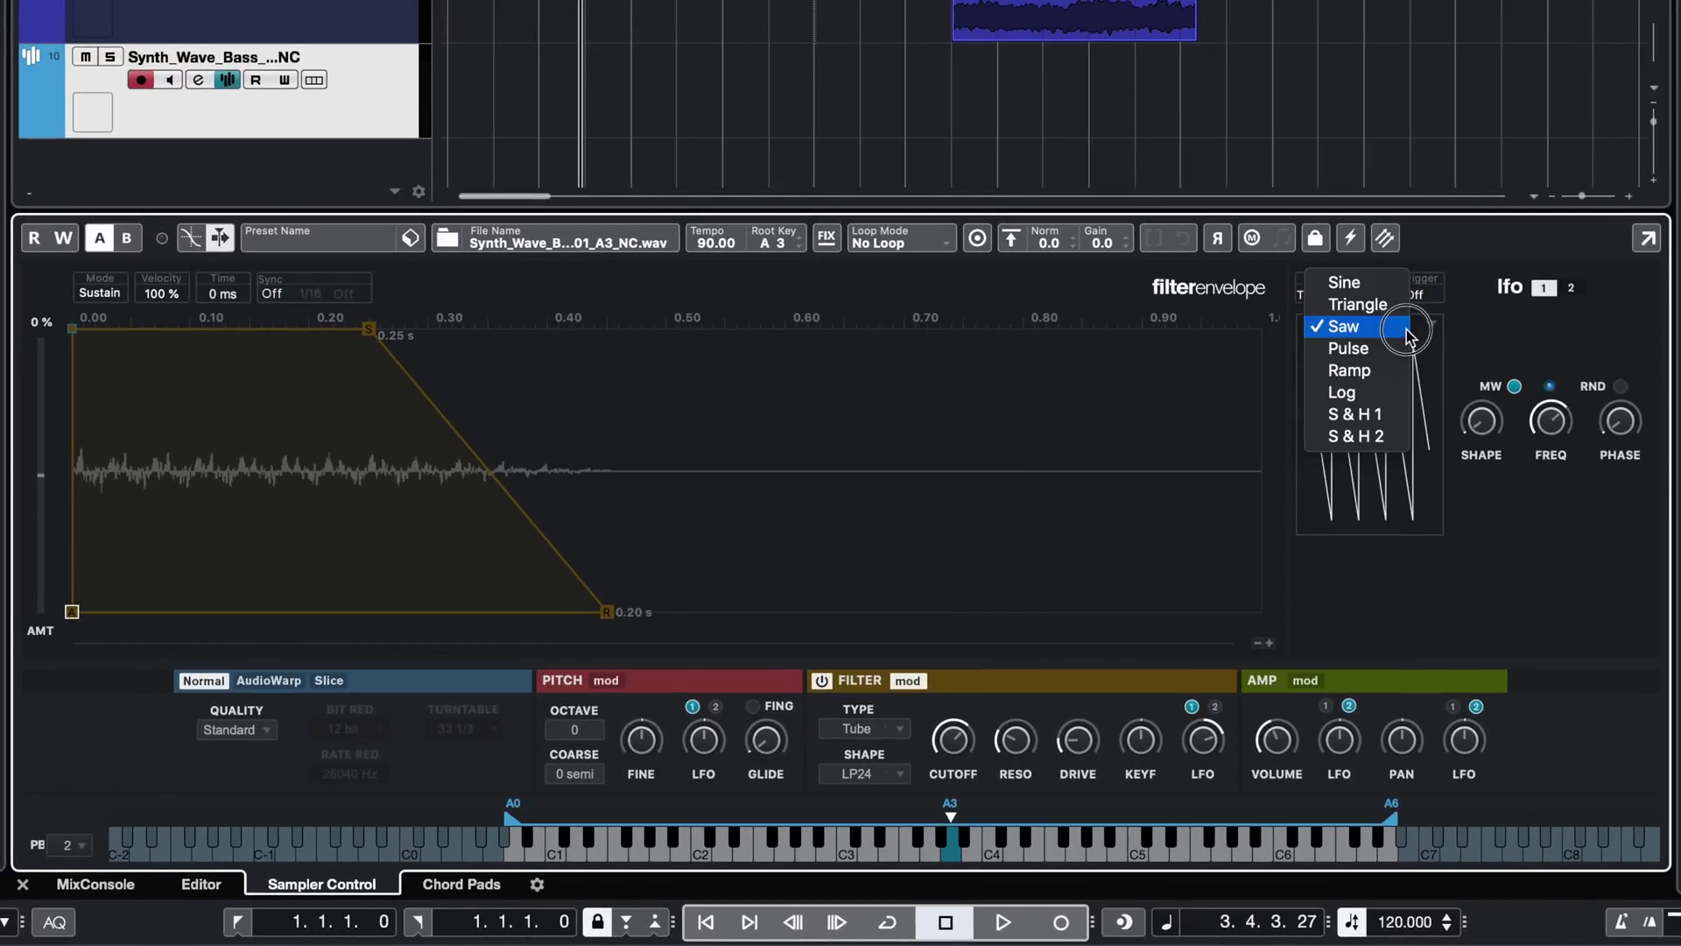
click(1350, 401)
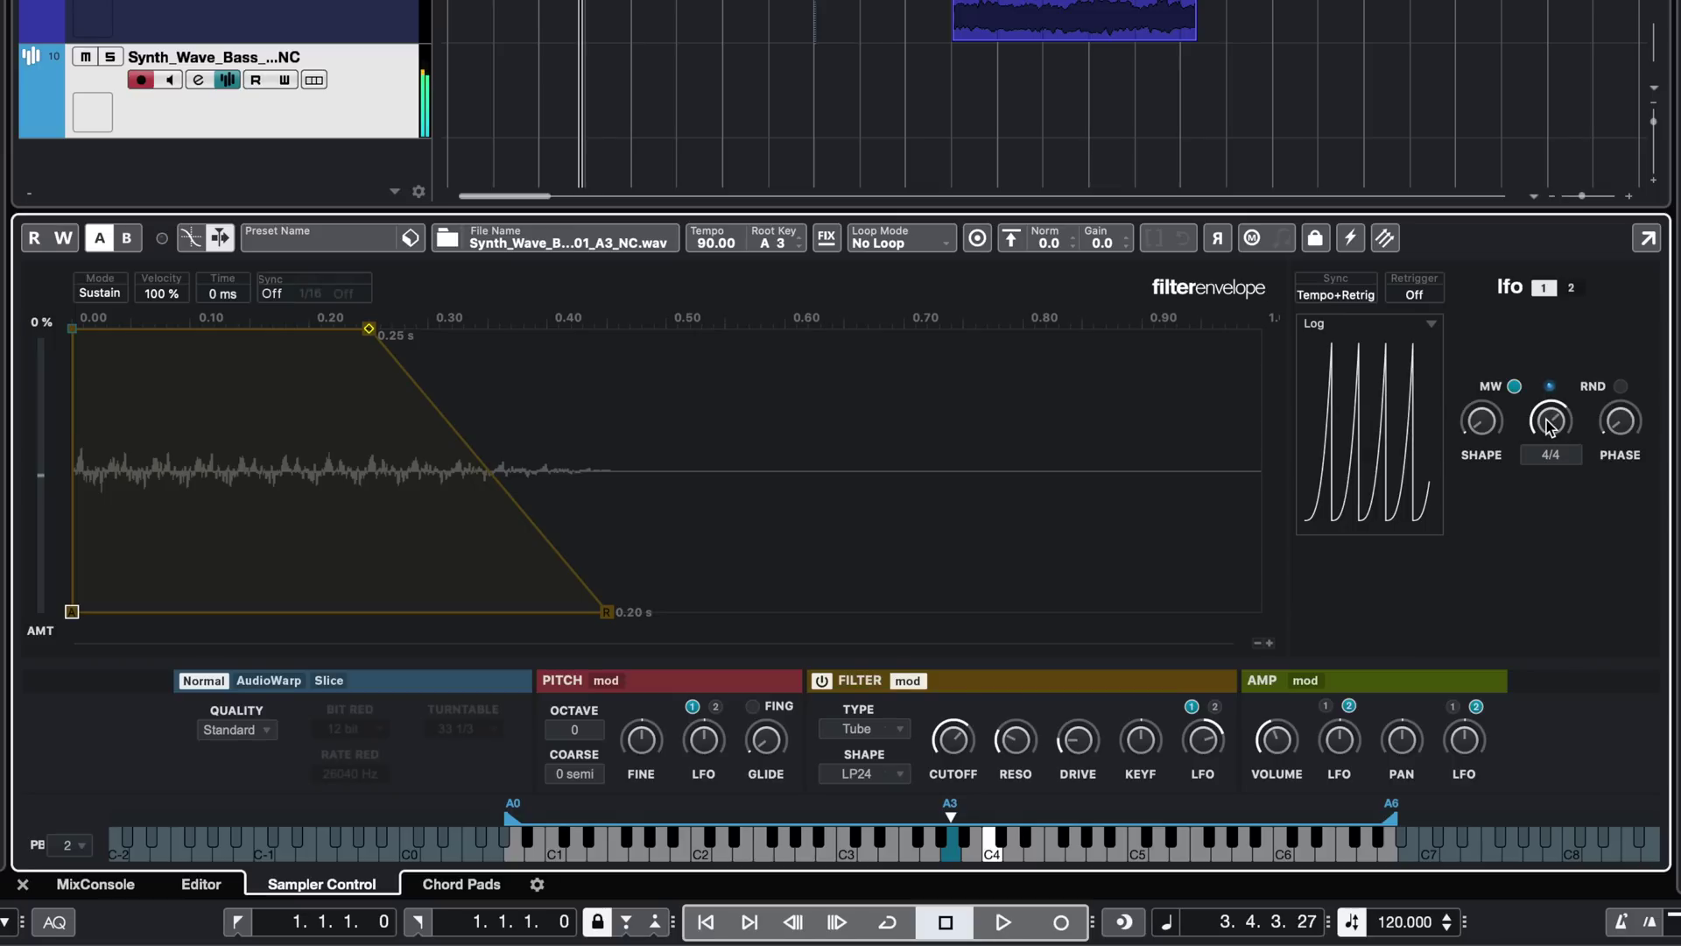
drag(1482, 422, 1495, 390)
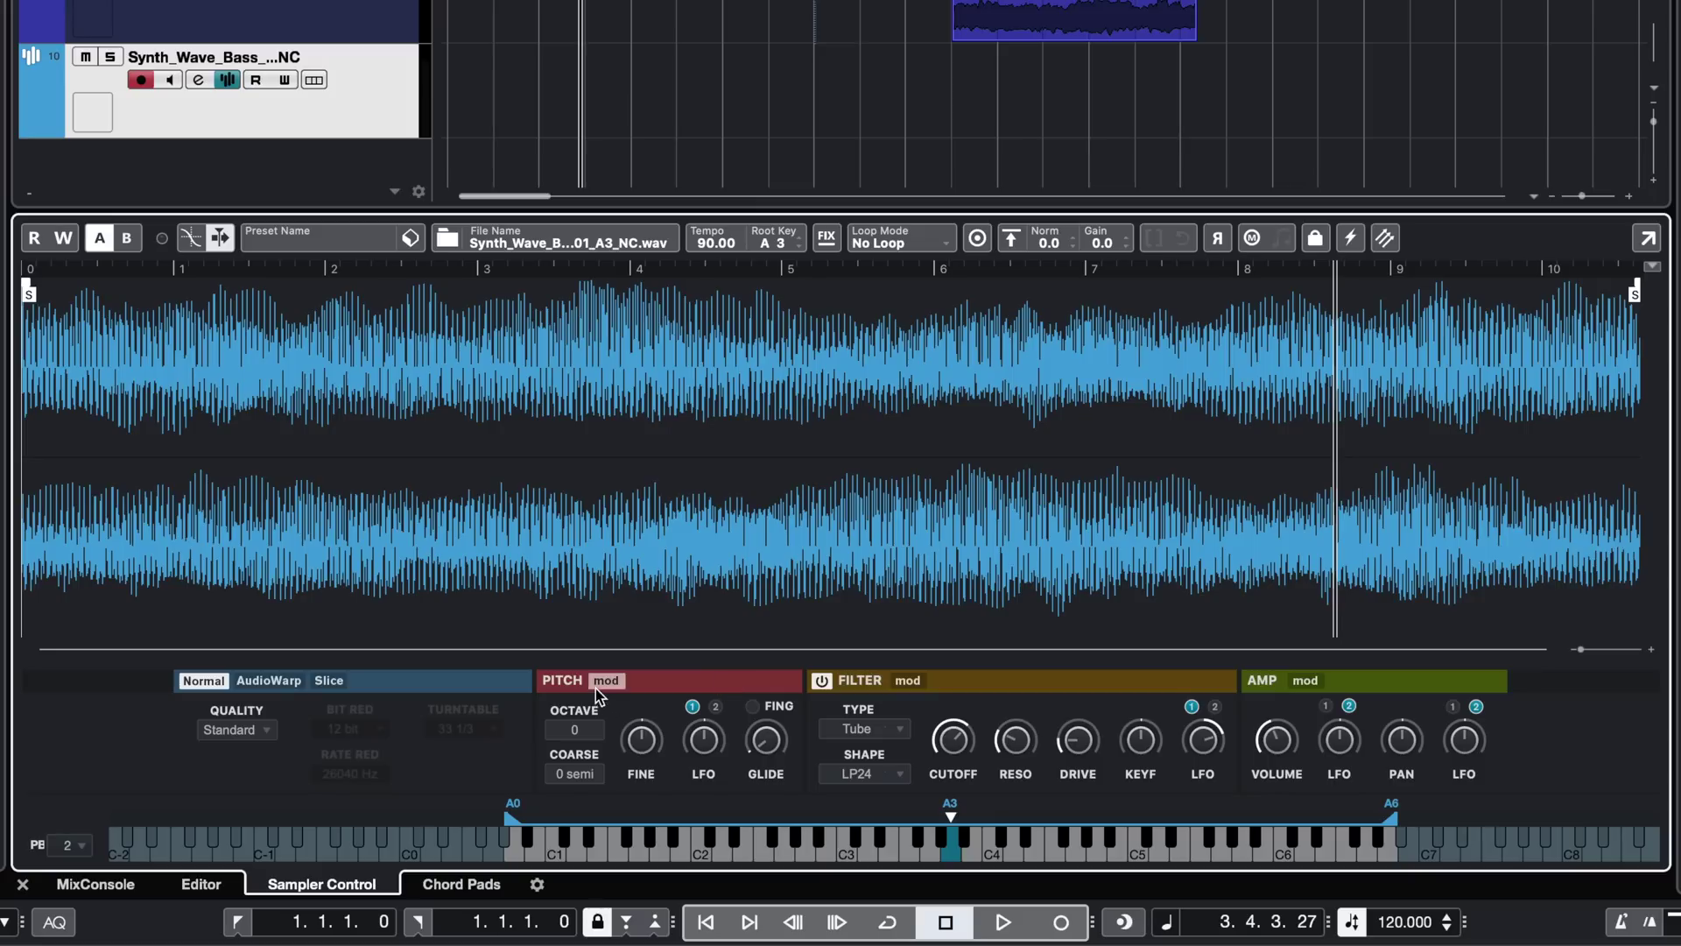
Raise the pitch LFO amount with LFO 2 as its source and increase LFO 2's frequency
mouse_move(709, 732)
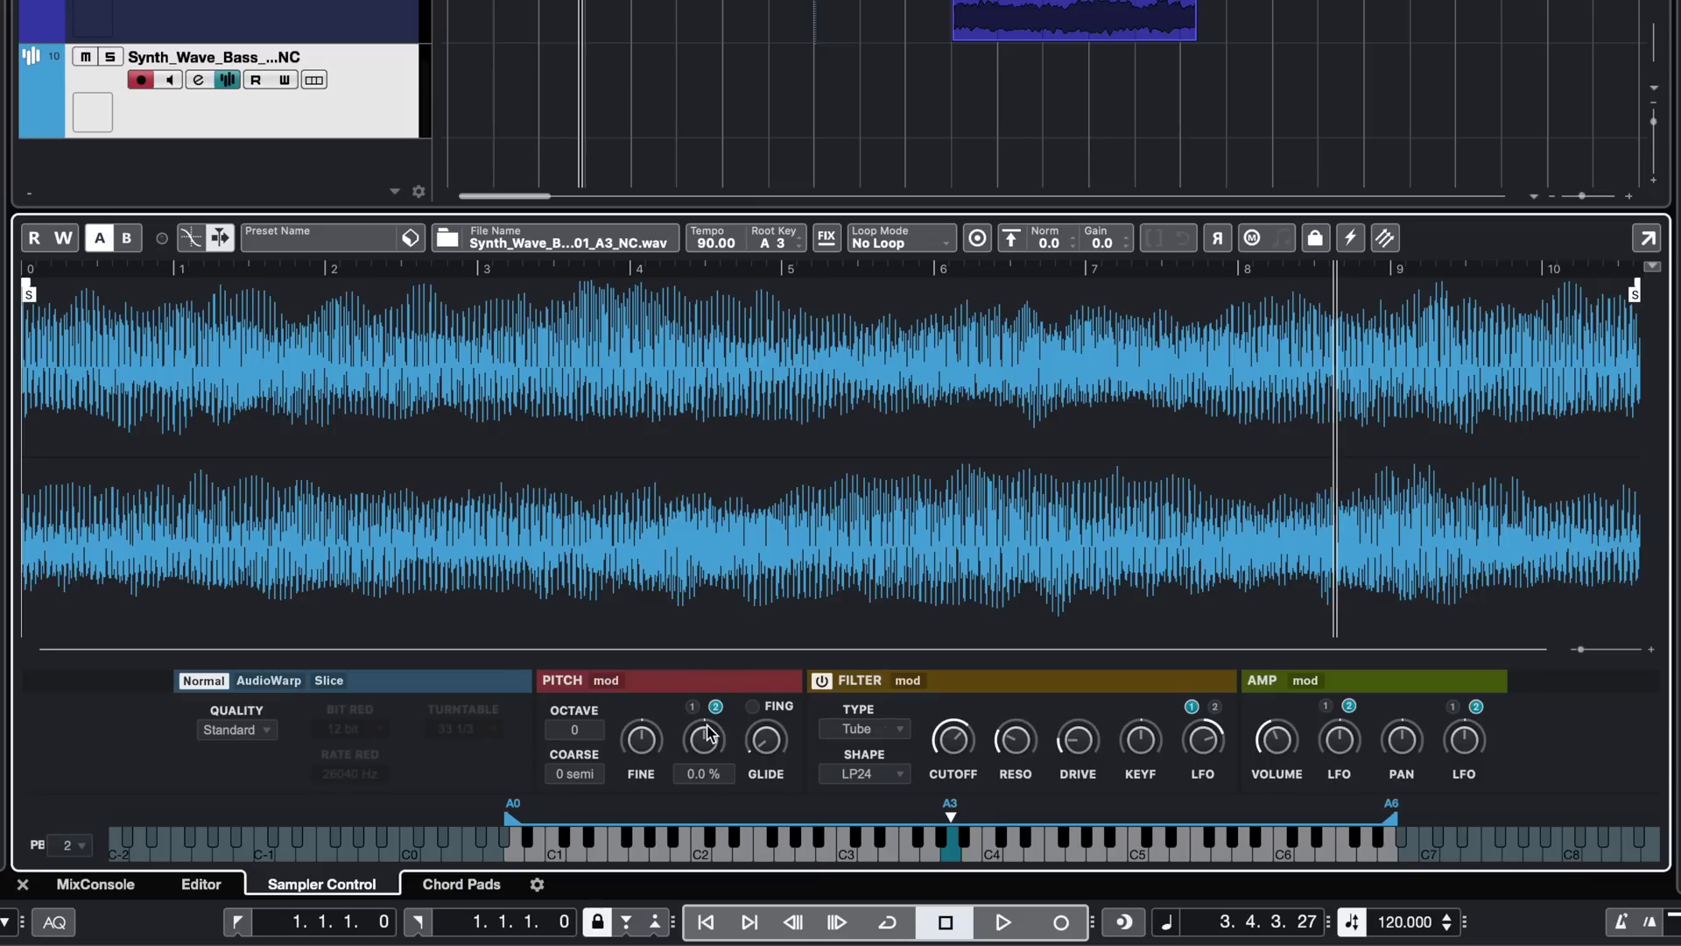
drag(711, 755, 712, 711)
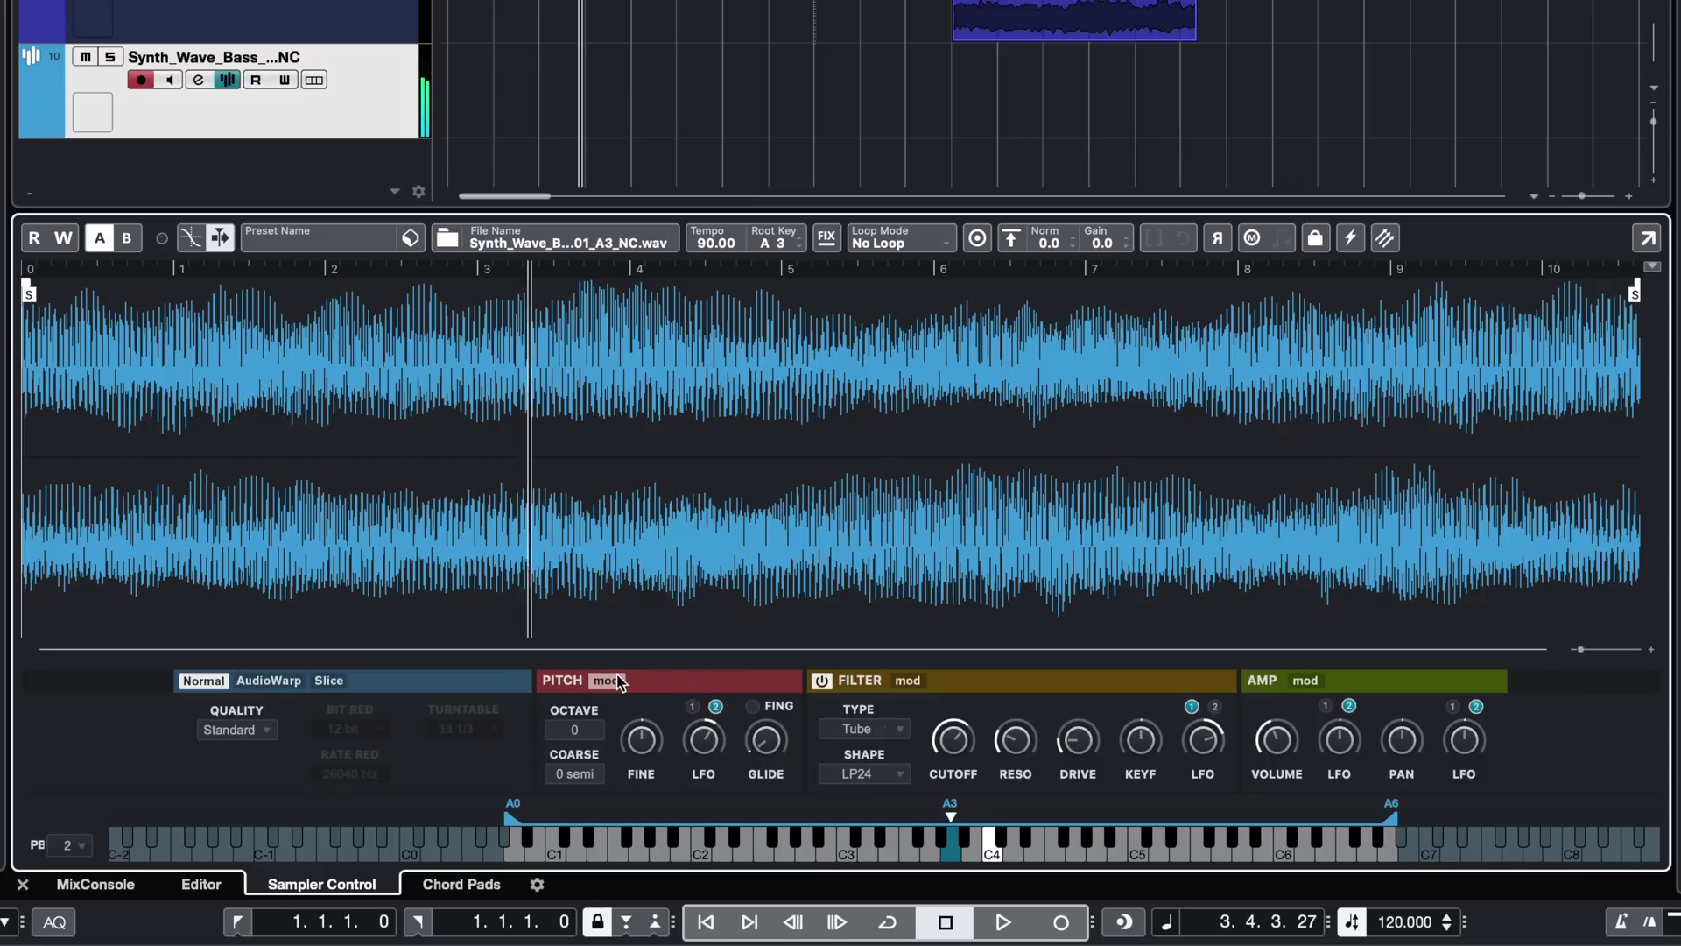
mouse_move(718, 645)
drag(1548, 422, 1549, 377)
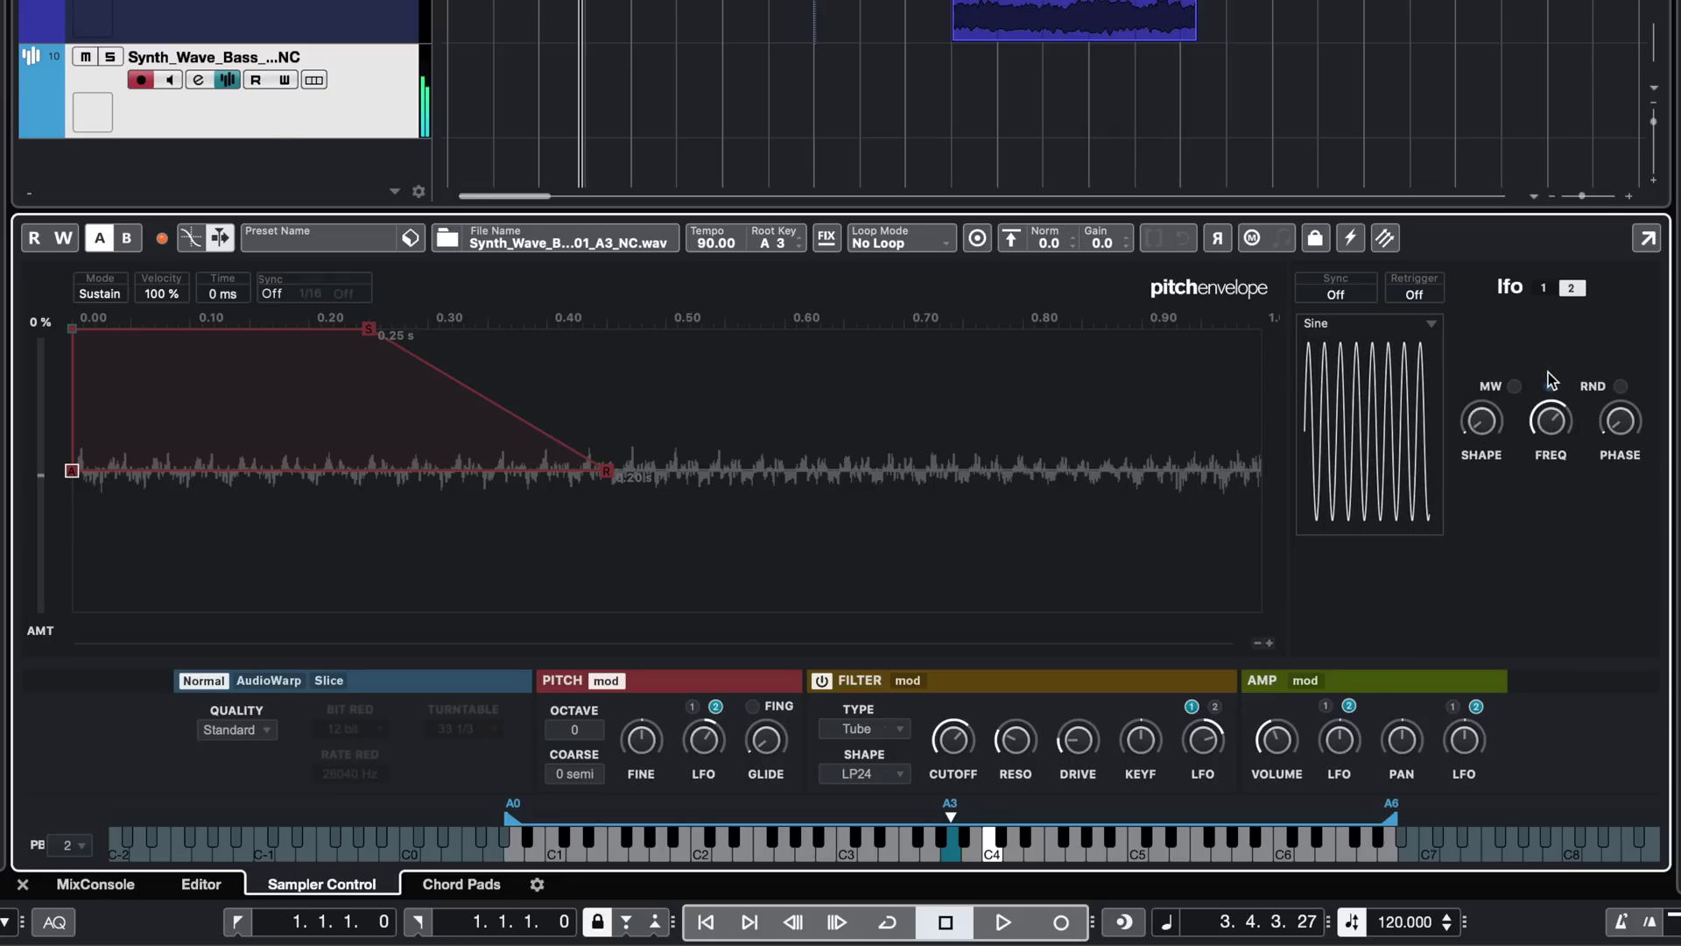